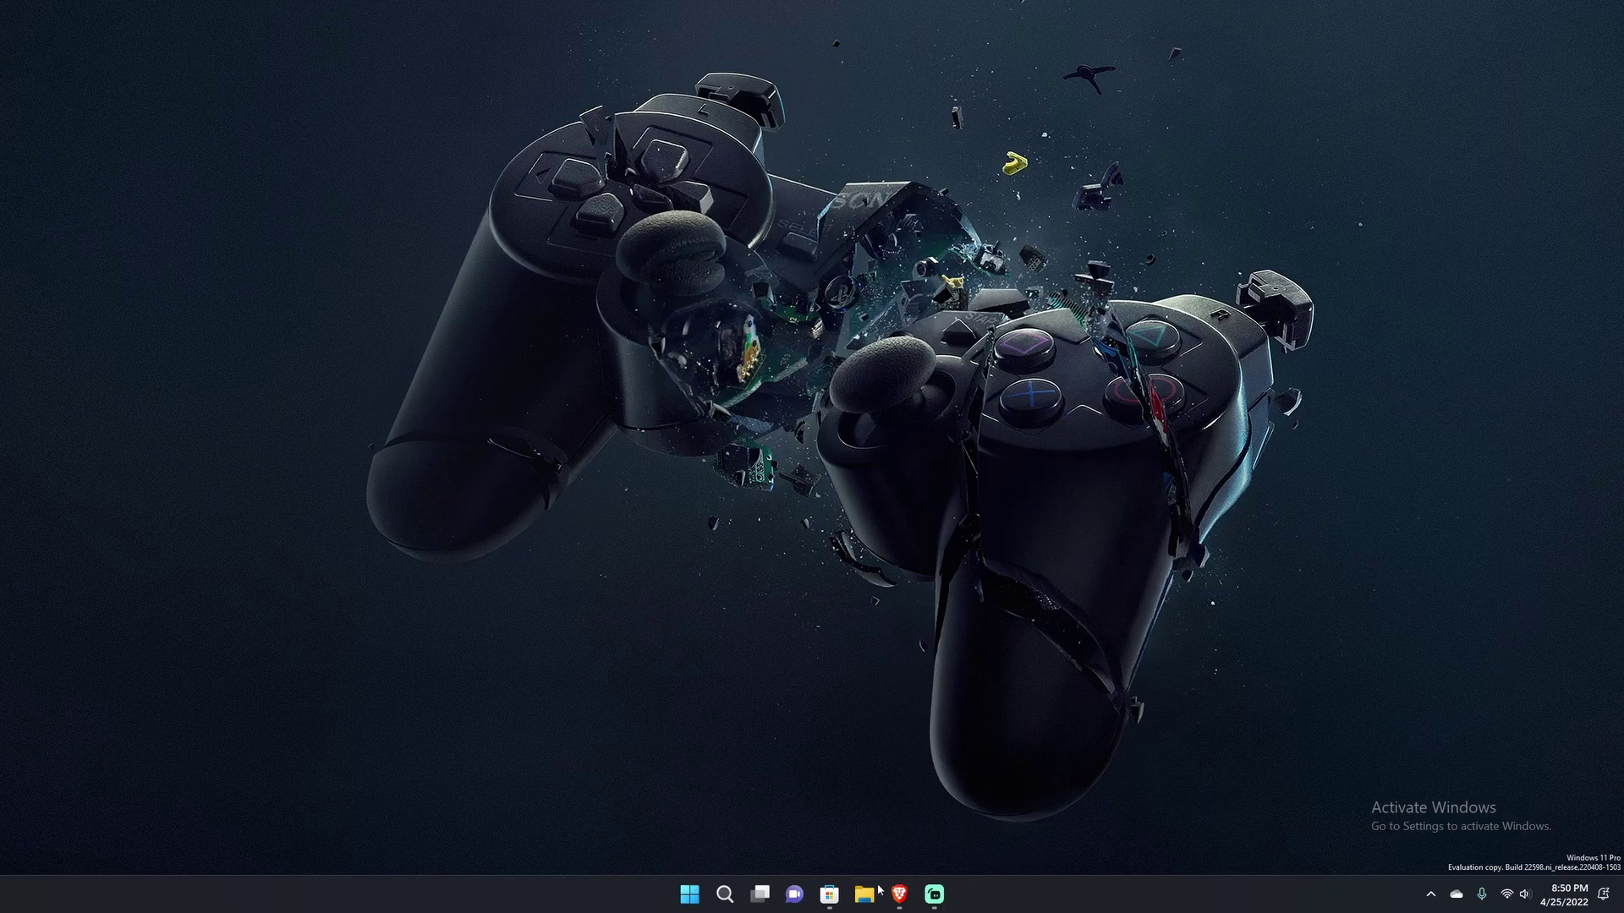
Step: Bring back the ElevenClock Store page, view its first two screenshots, then reveal the hidden tray icons
click(829, 894)
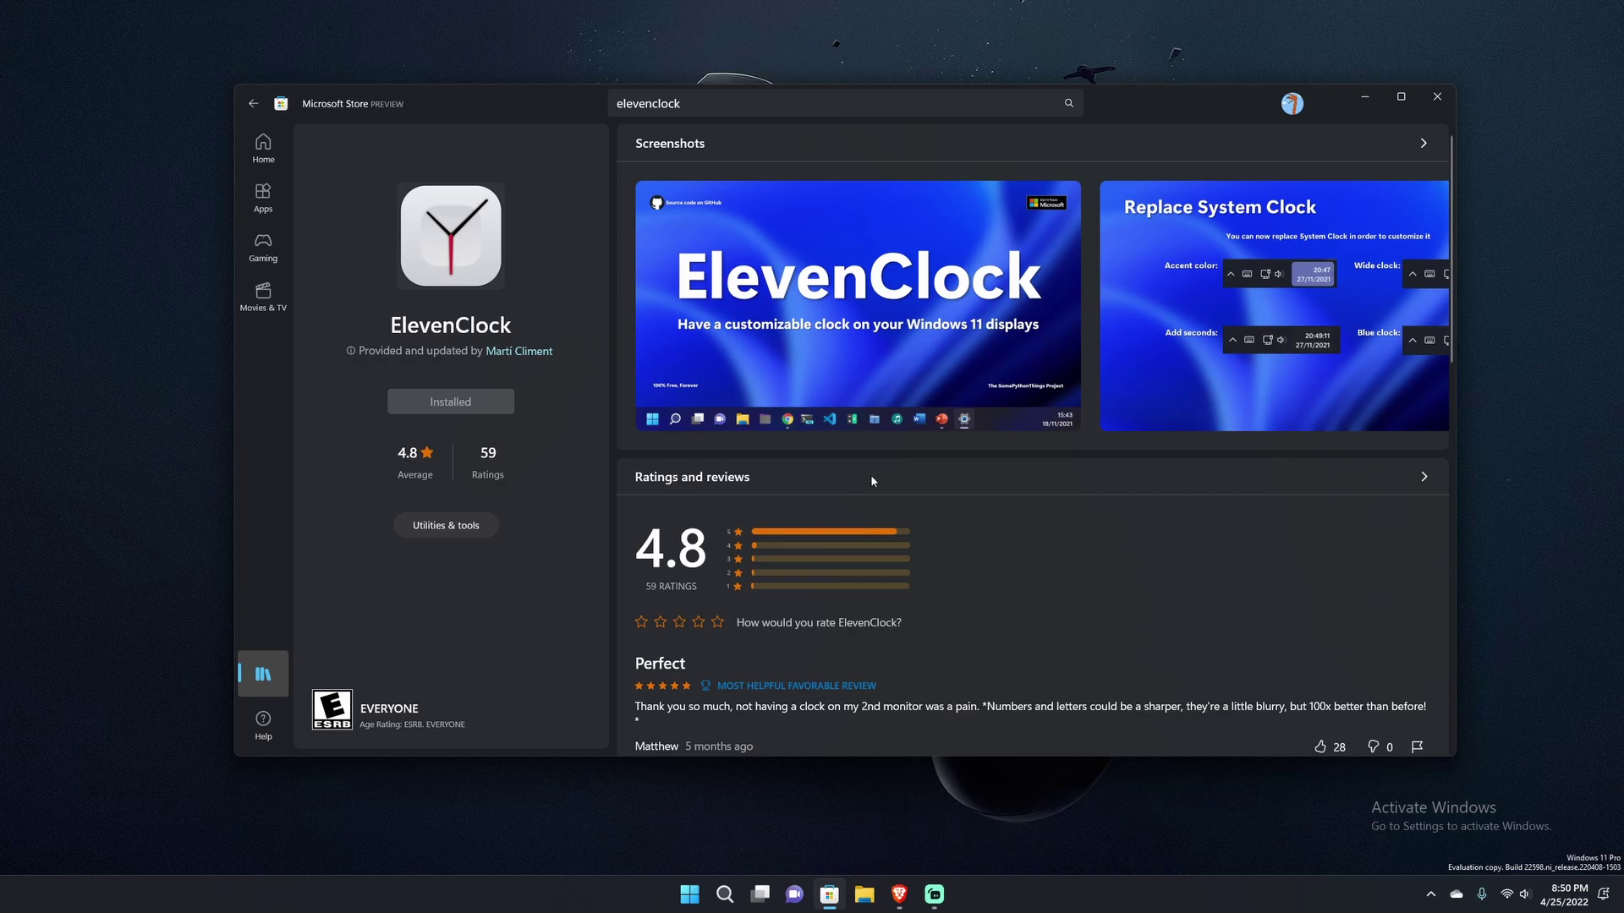
click(876, 377)
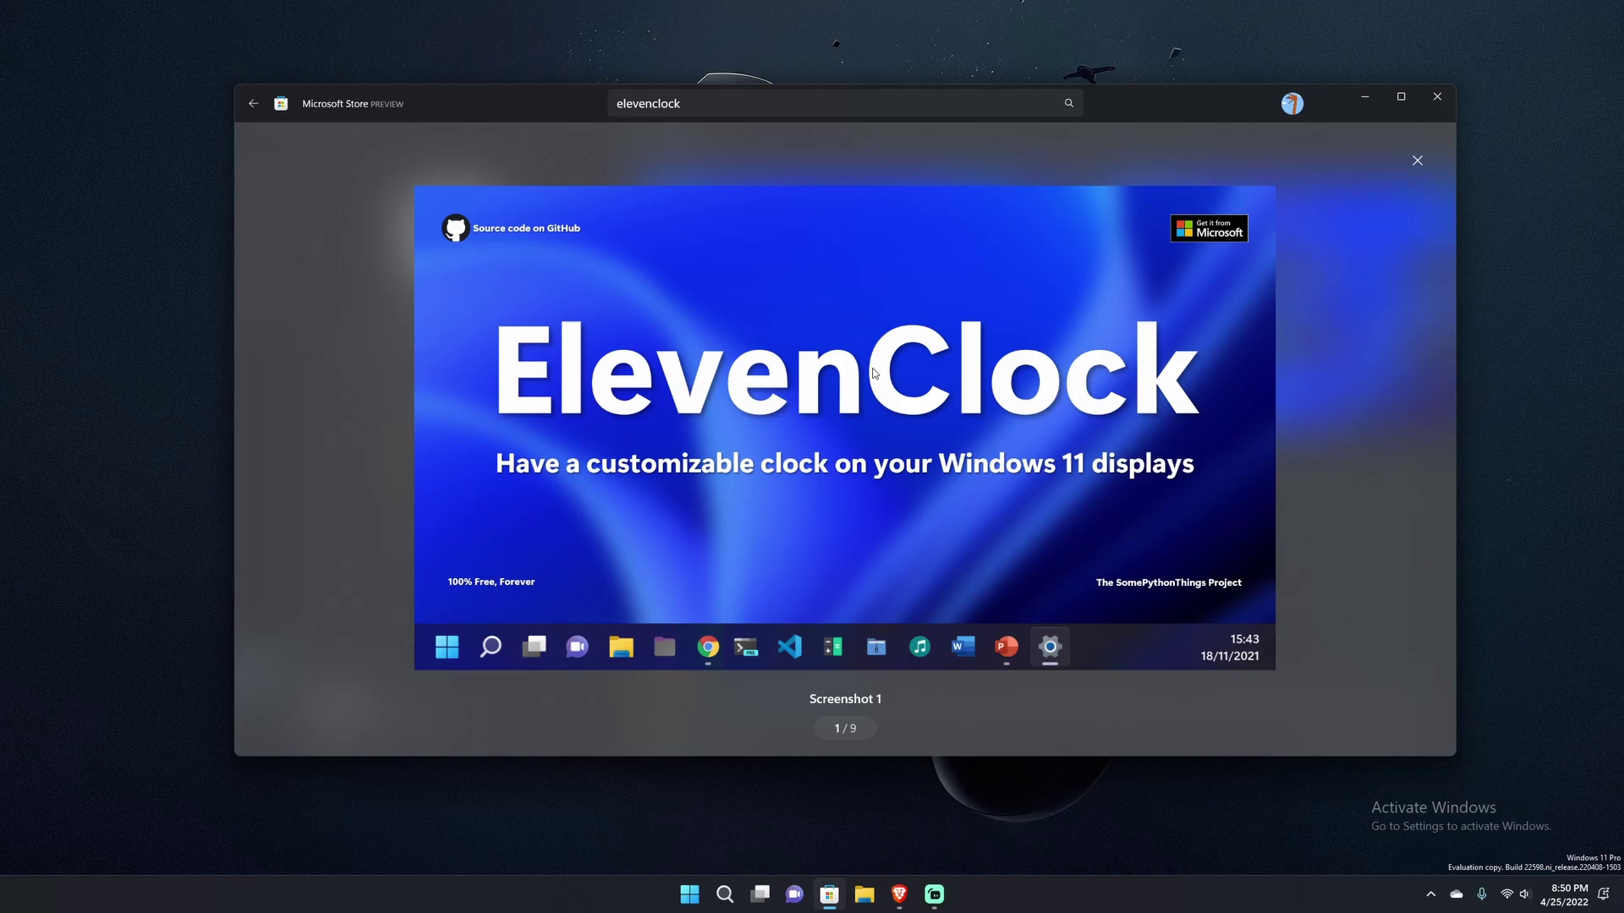
key(Right)
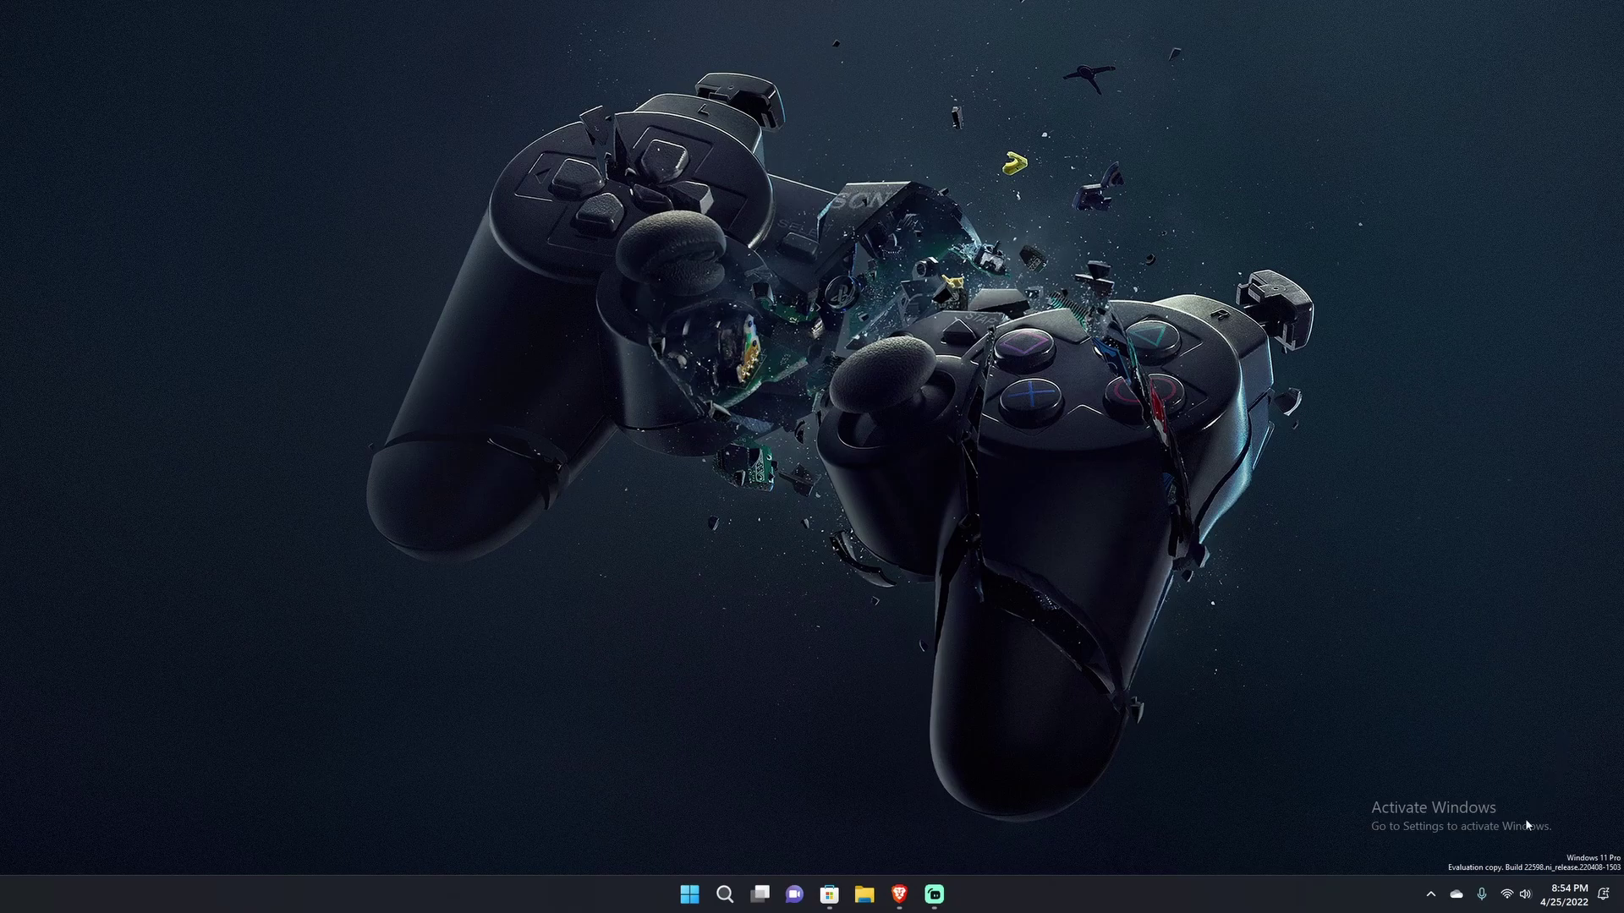
click(1430, 894)
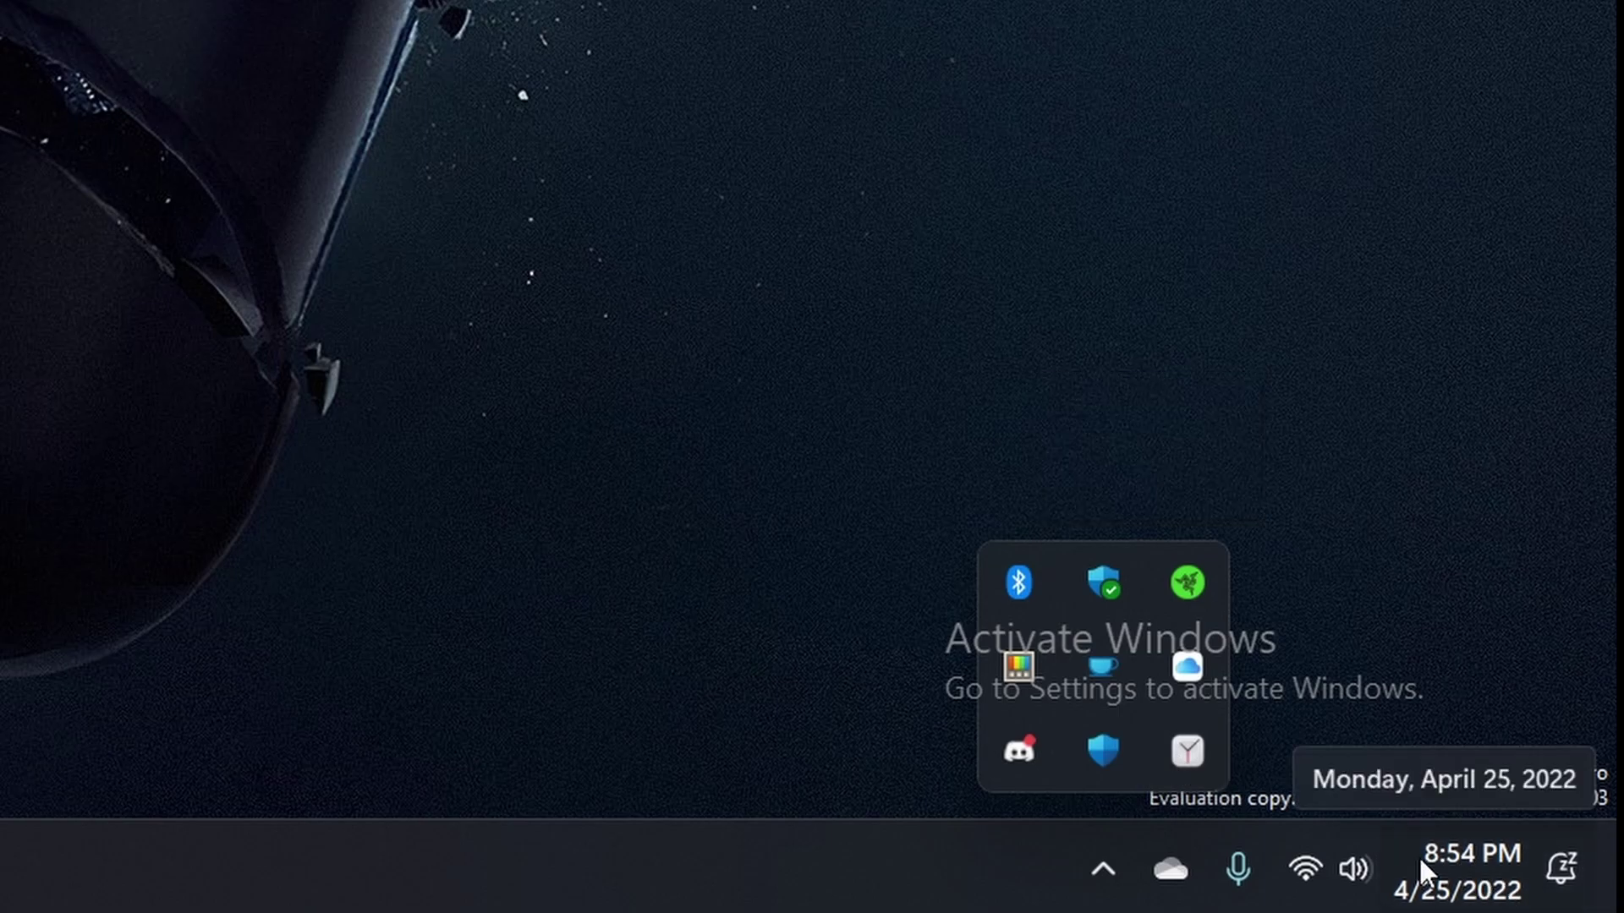
Step: Open the ElevenClock tray icon's context menu, which shows version v3.4.1
right_click(1175, 765)
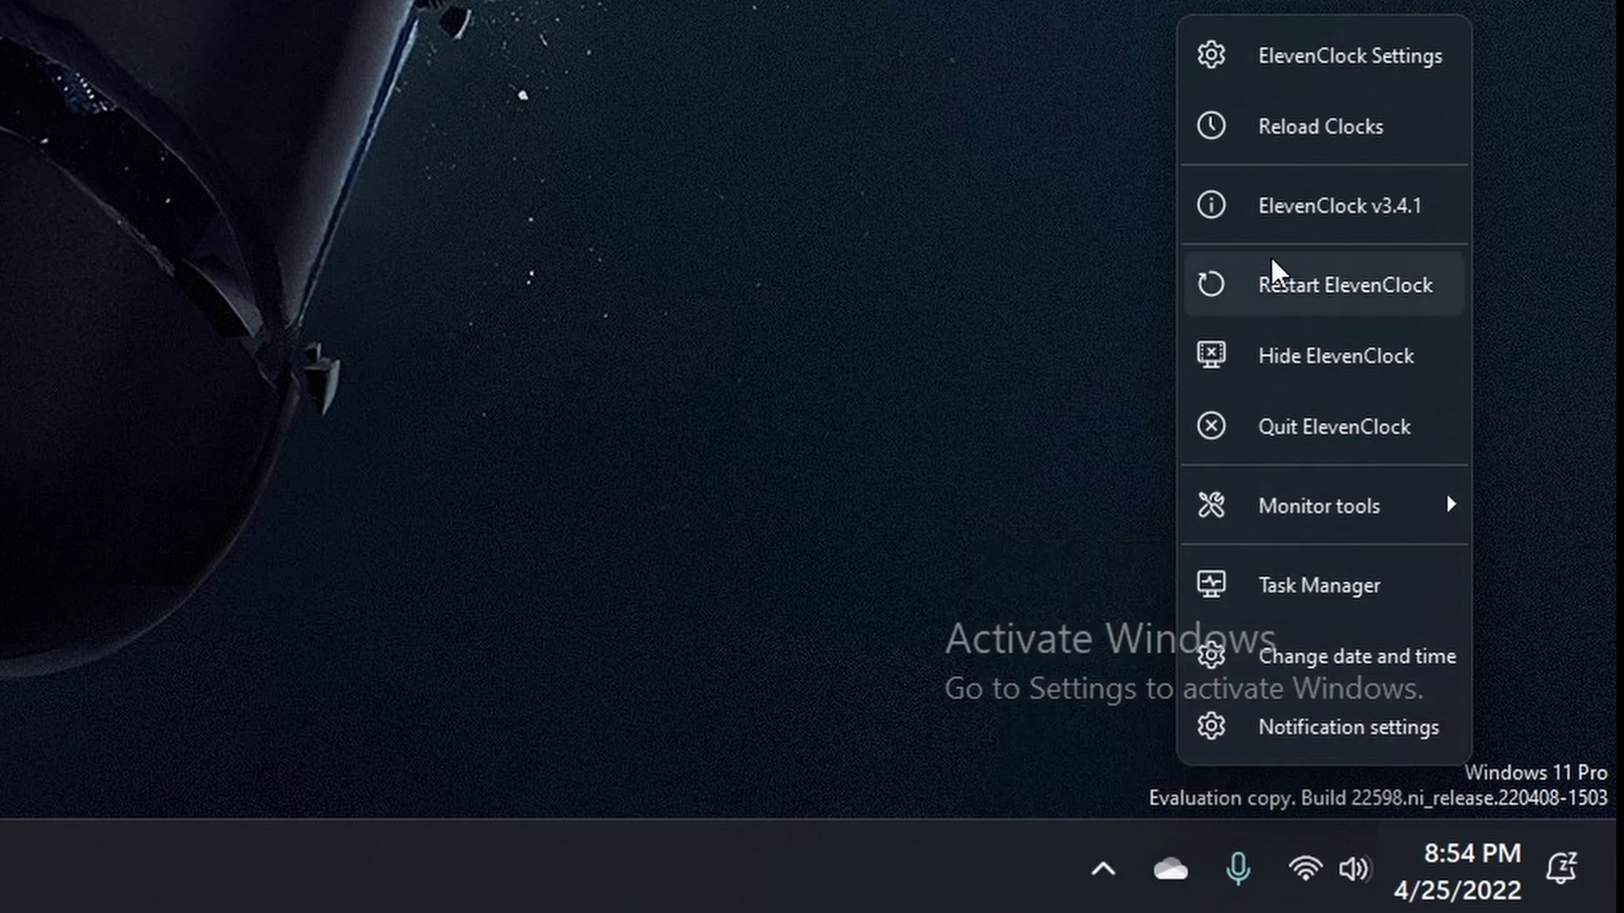
Step: Open ElevenClock Settings, center its window, and scroll through the General and Clock Settings options
click(1314, 59)
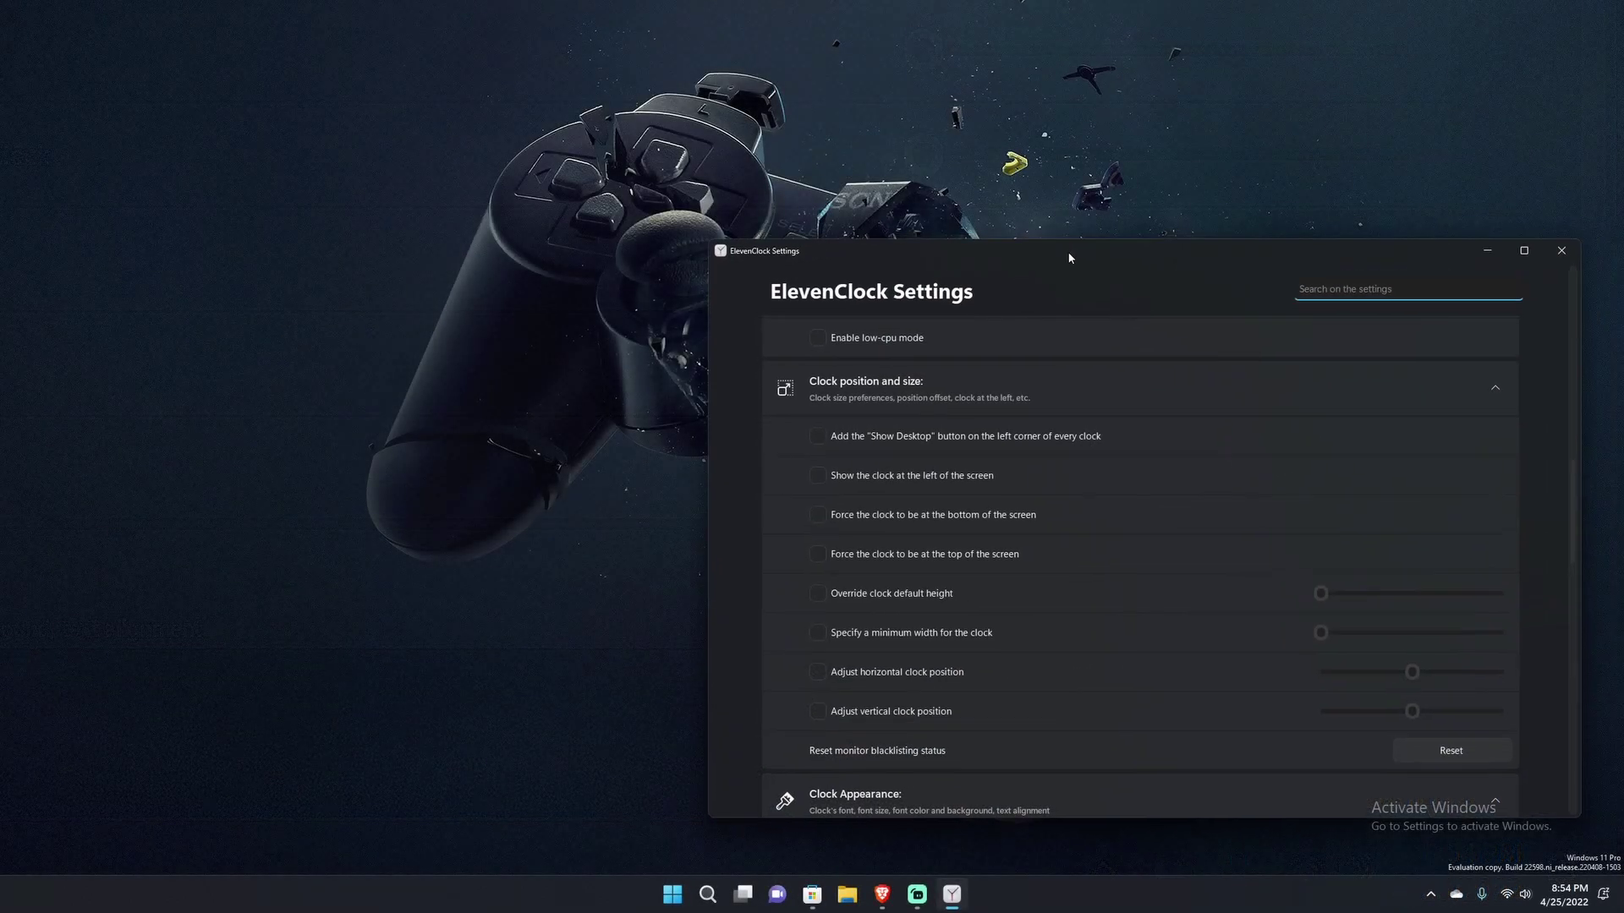
drag(1070, 258, 713, 180)
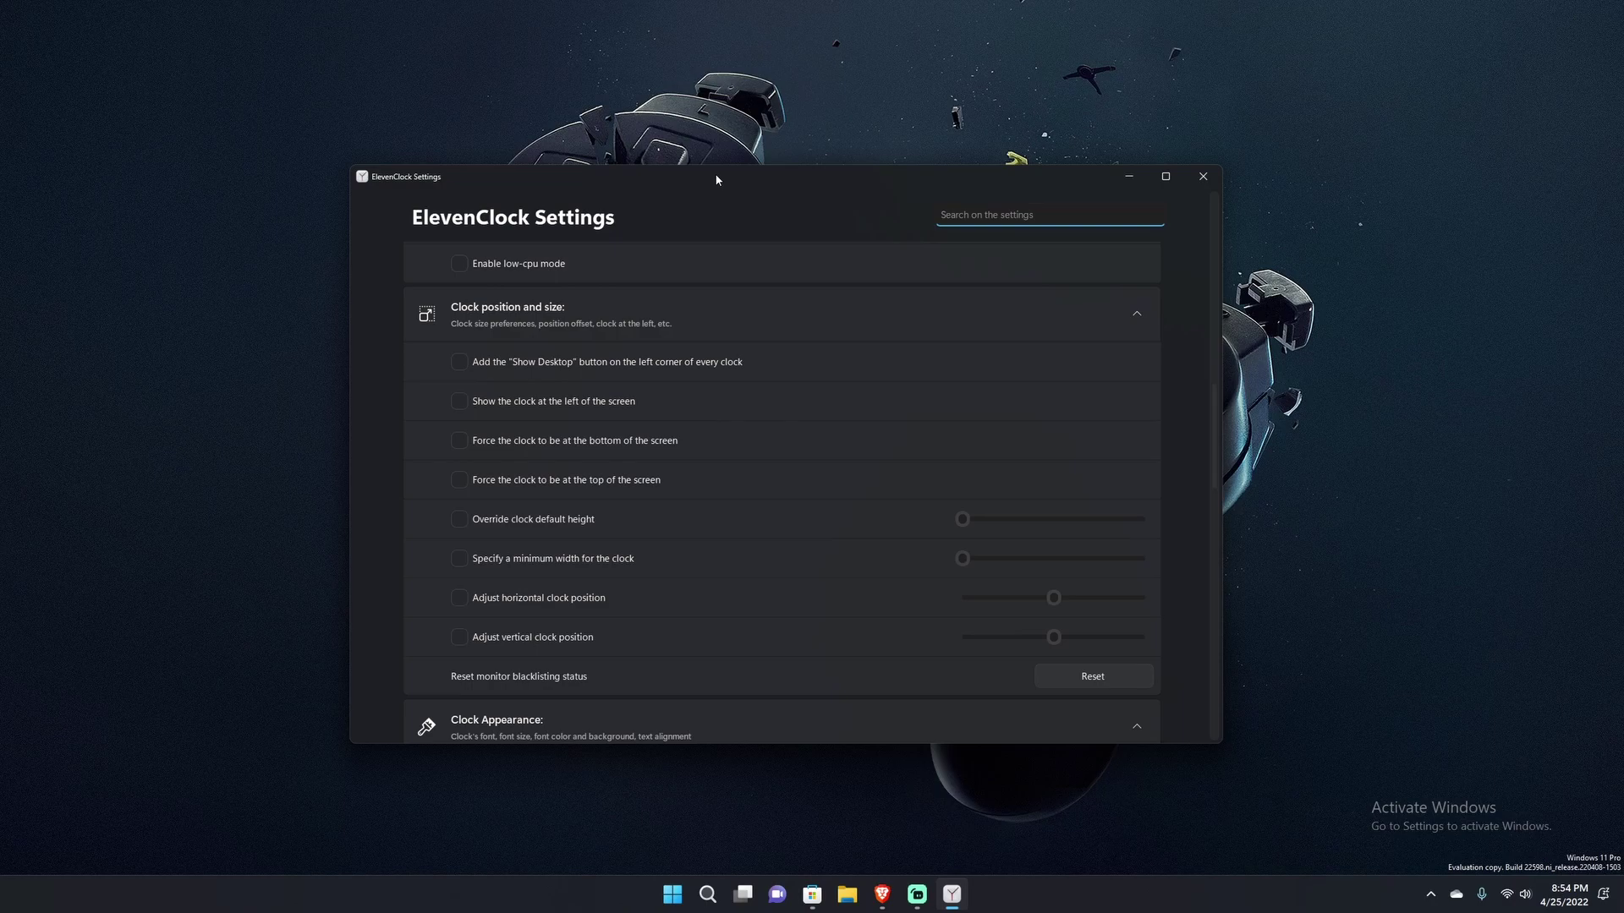
scroll(808, 556, up, 15)
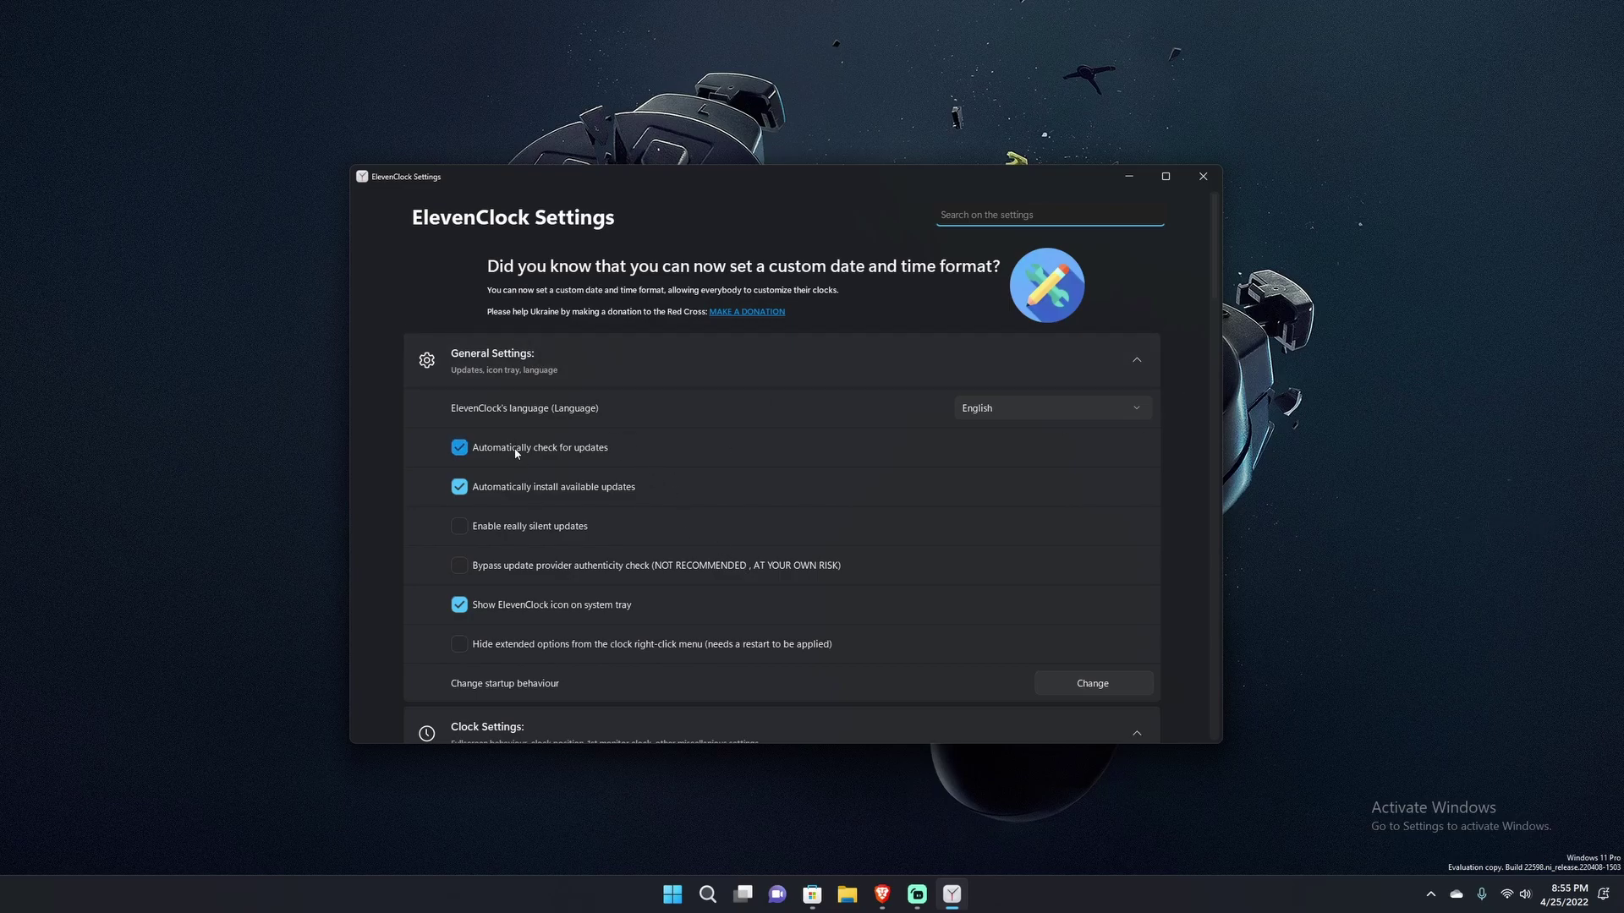
scroll(461, 575, down, 1)
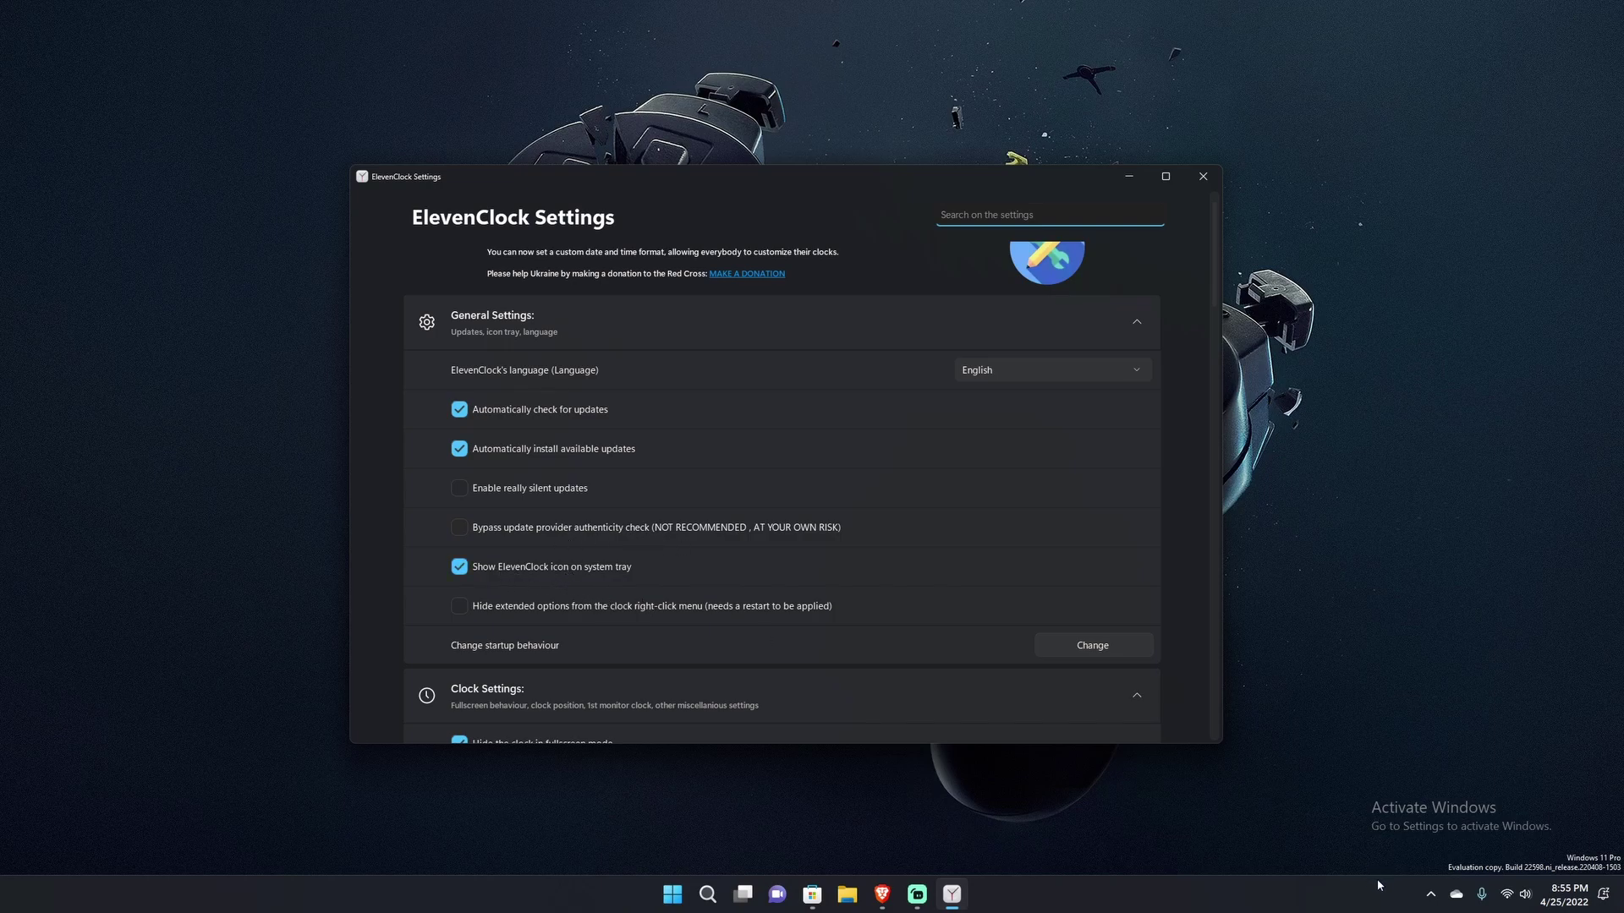
click(1430, 894)
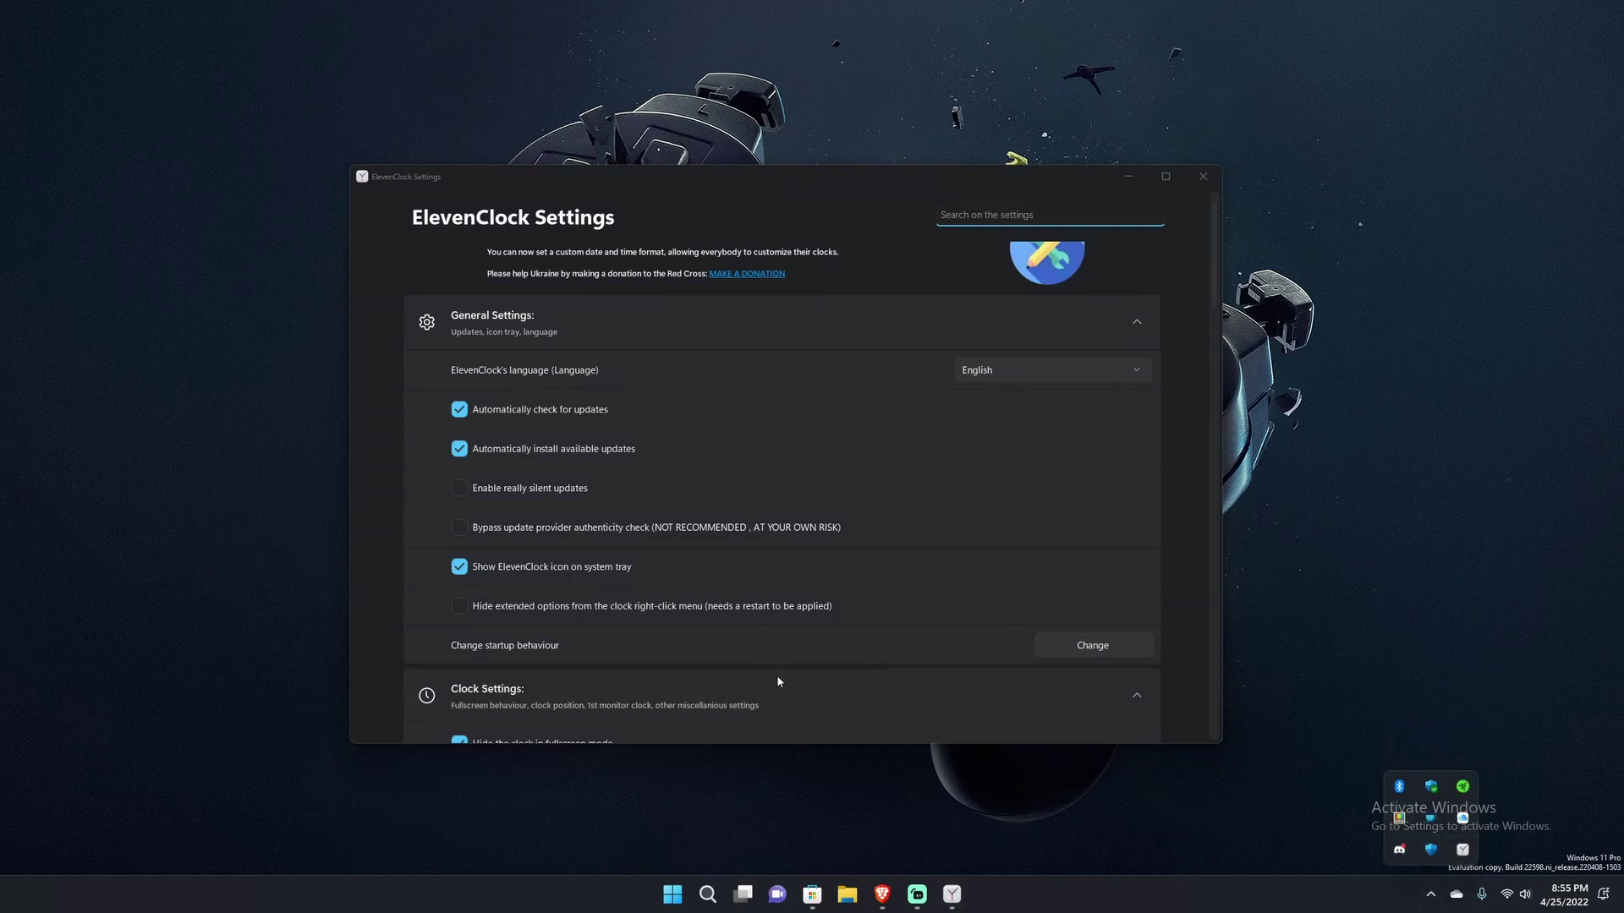
scroll(712, 609, down, 2)
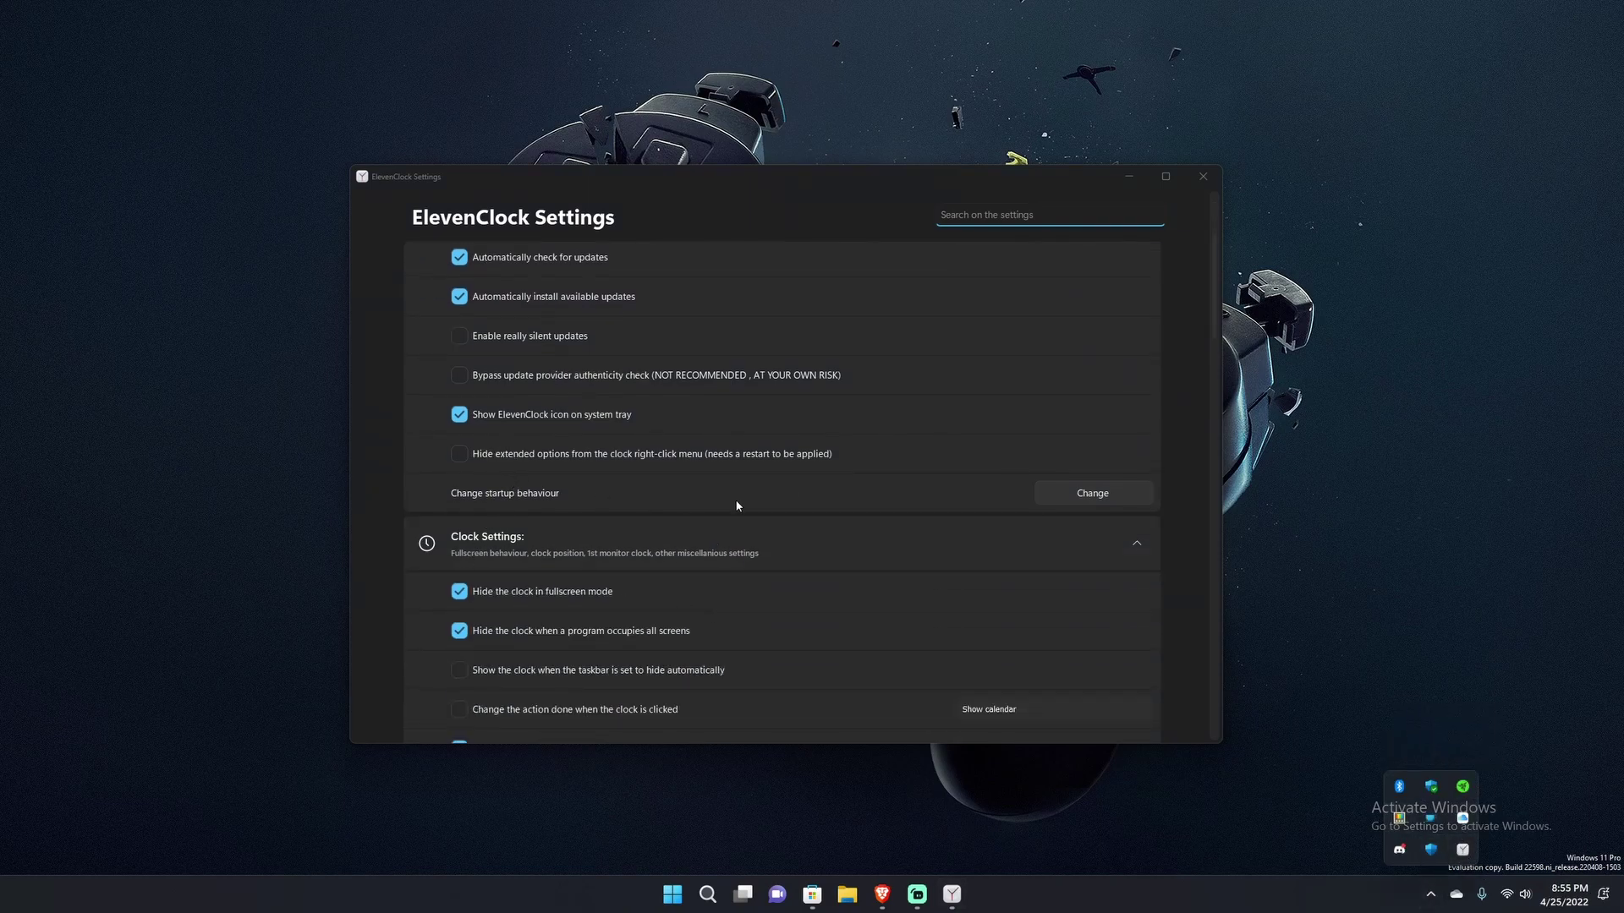
Step: Confirm ElevenClock is On in the Windows Startup apps list, then close Windows Settings
click(1083, 499)
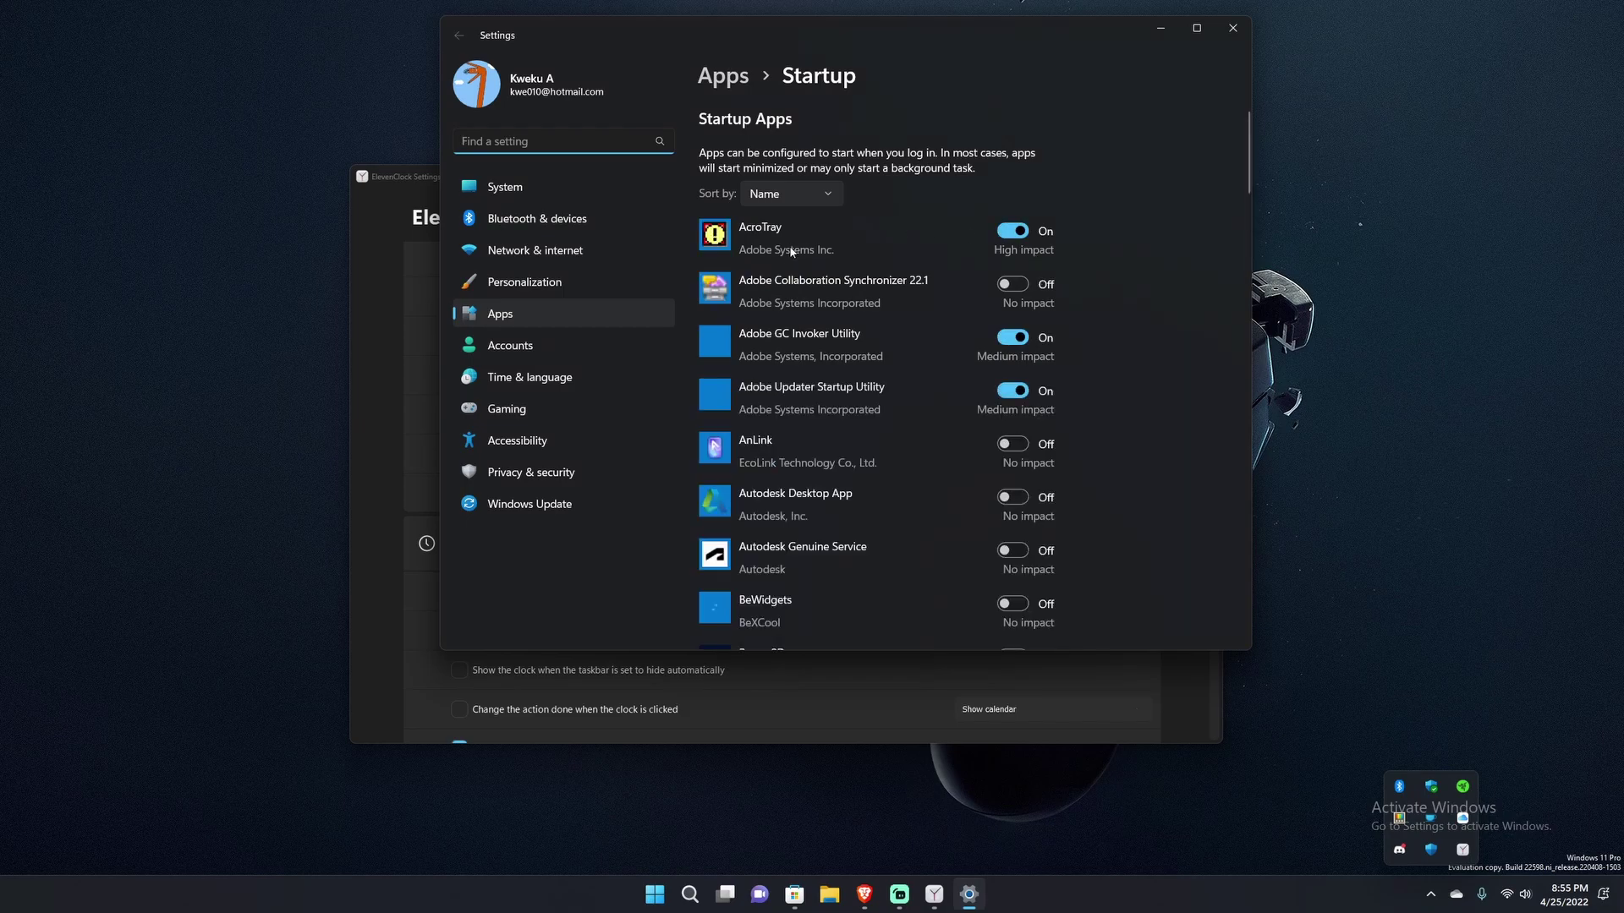
scroll(902, 474, down, 8)
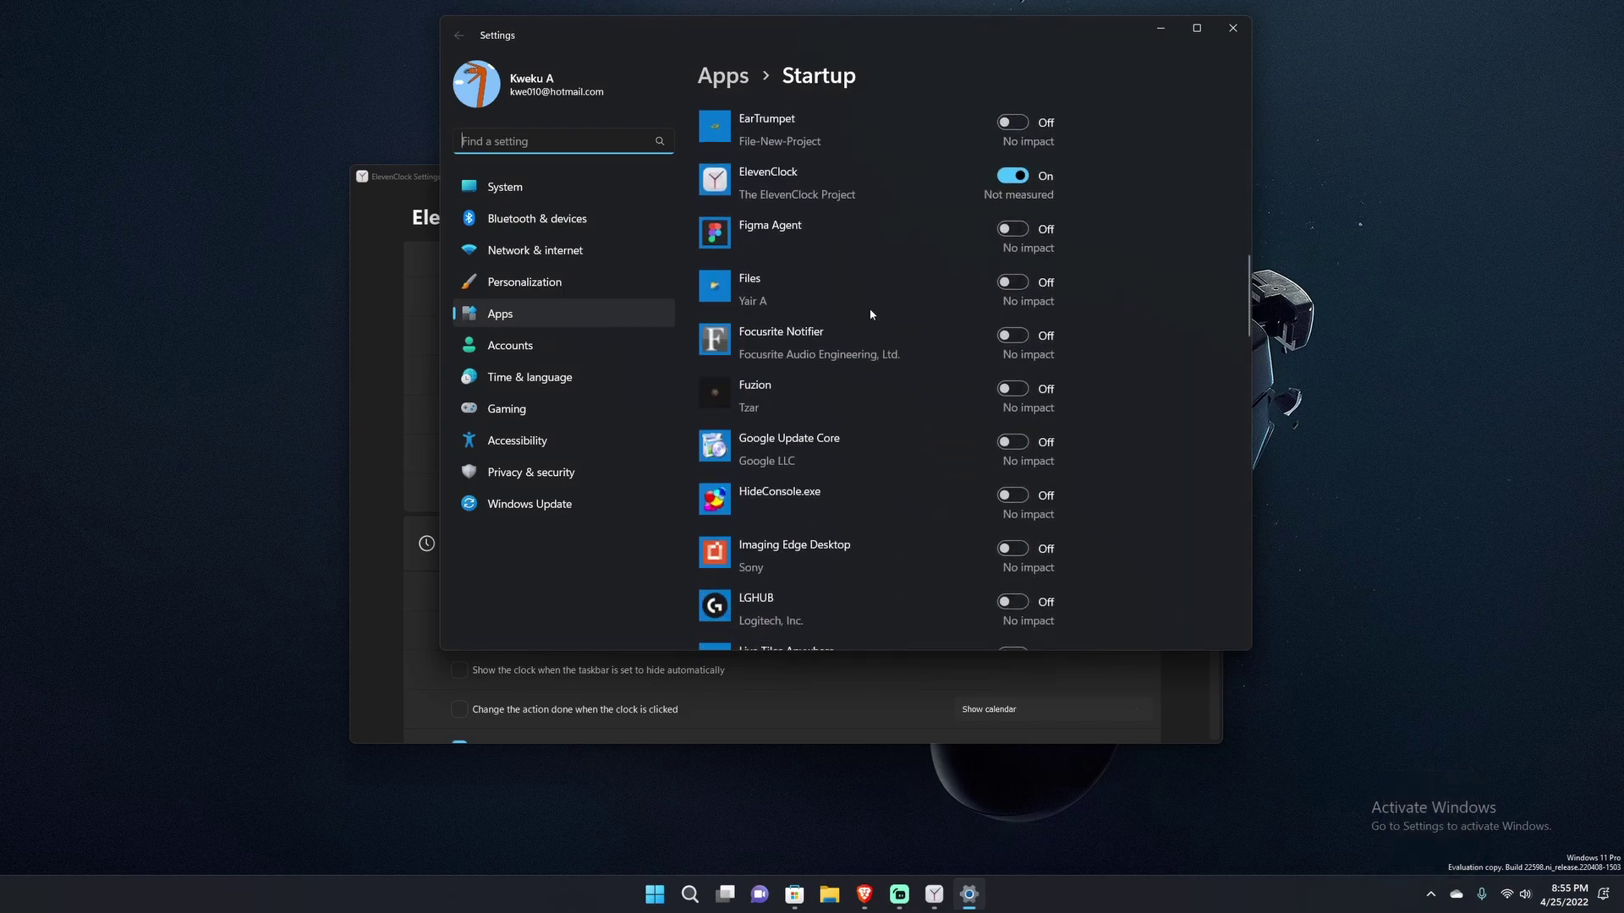
scroll(858, 306, up, 2)
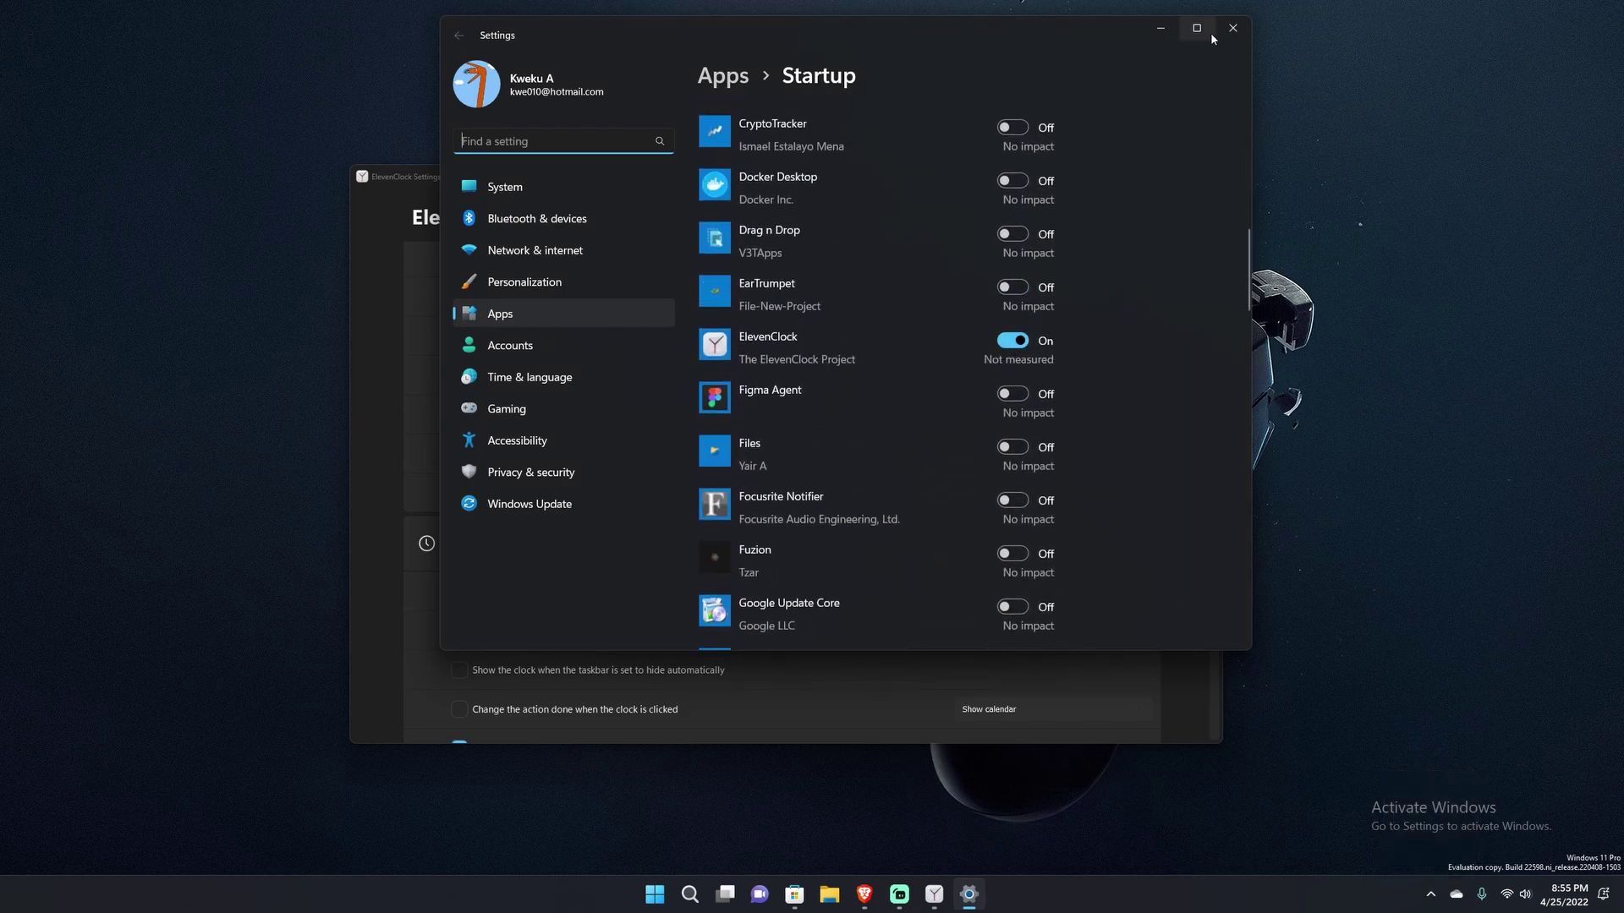
click(1233, 28)
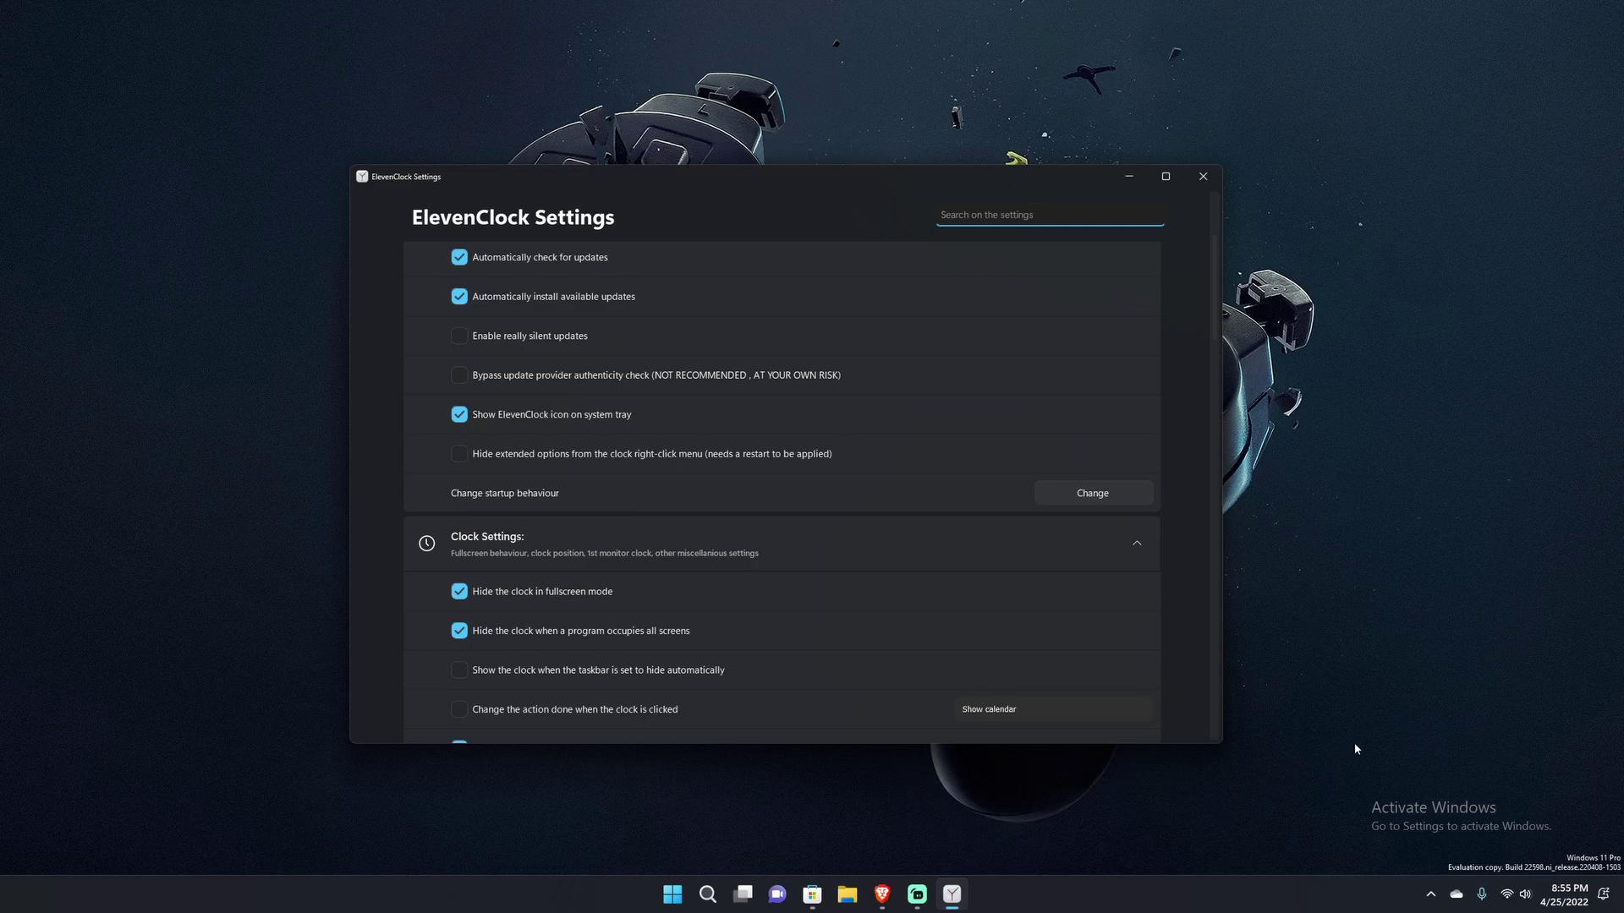
key(super+n)
Step: Dismiss the notification panel, maximize ElevenClock Settings, and untick 'Hide the clock in fullscreen mode'
click(1287, 785)
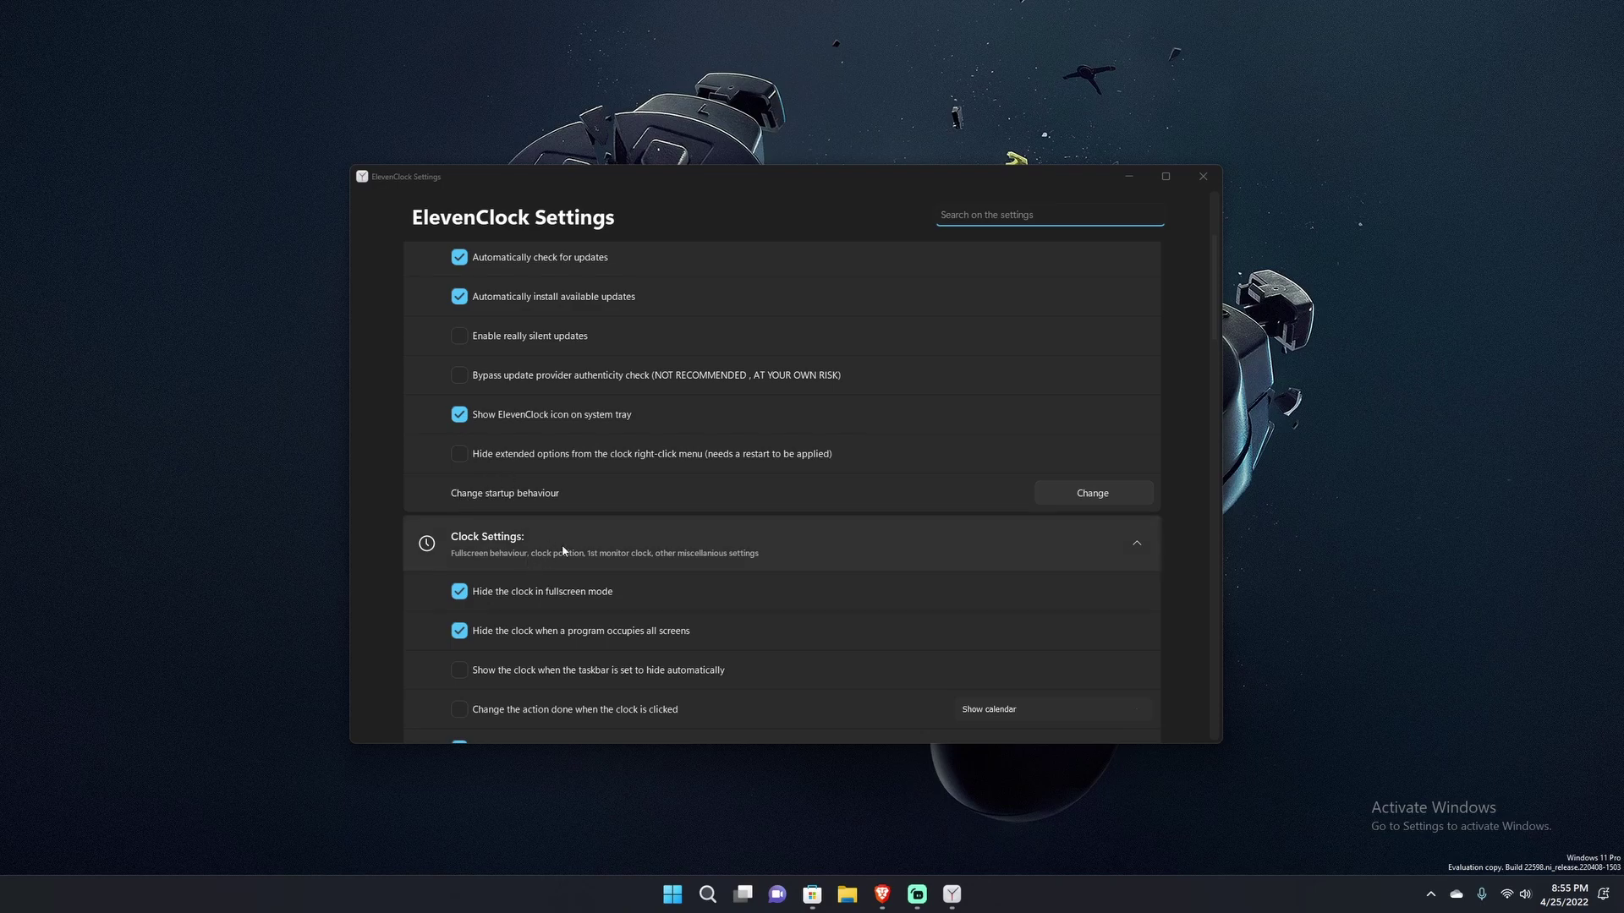
scroll(563, 551, down, 3)
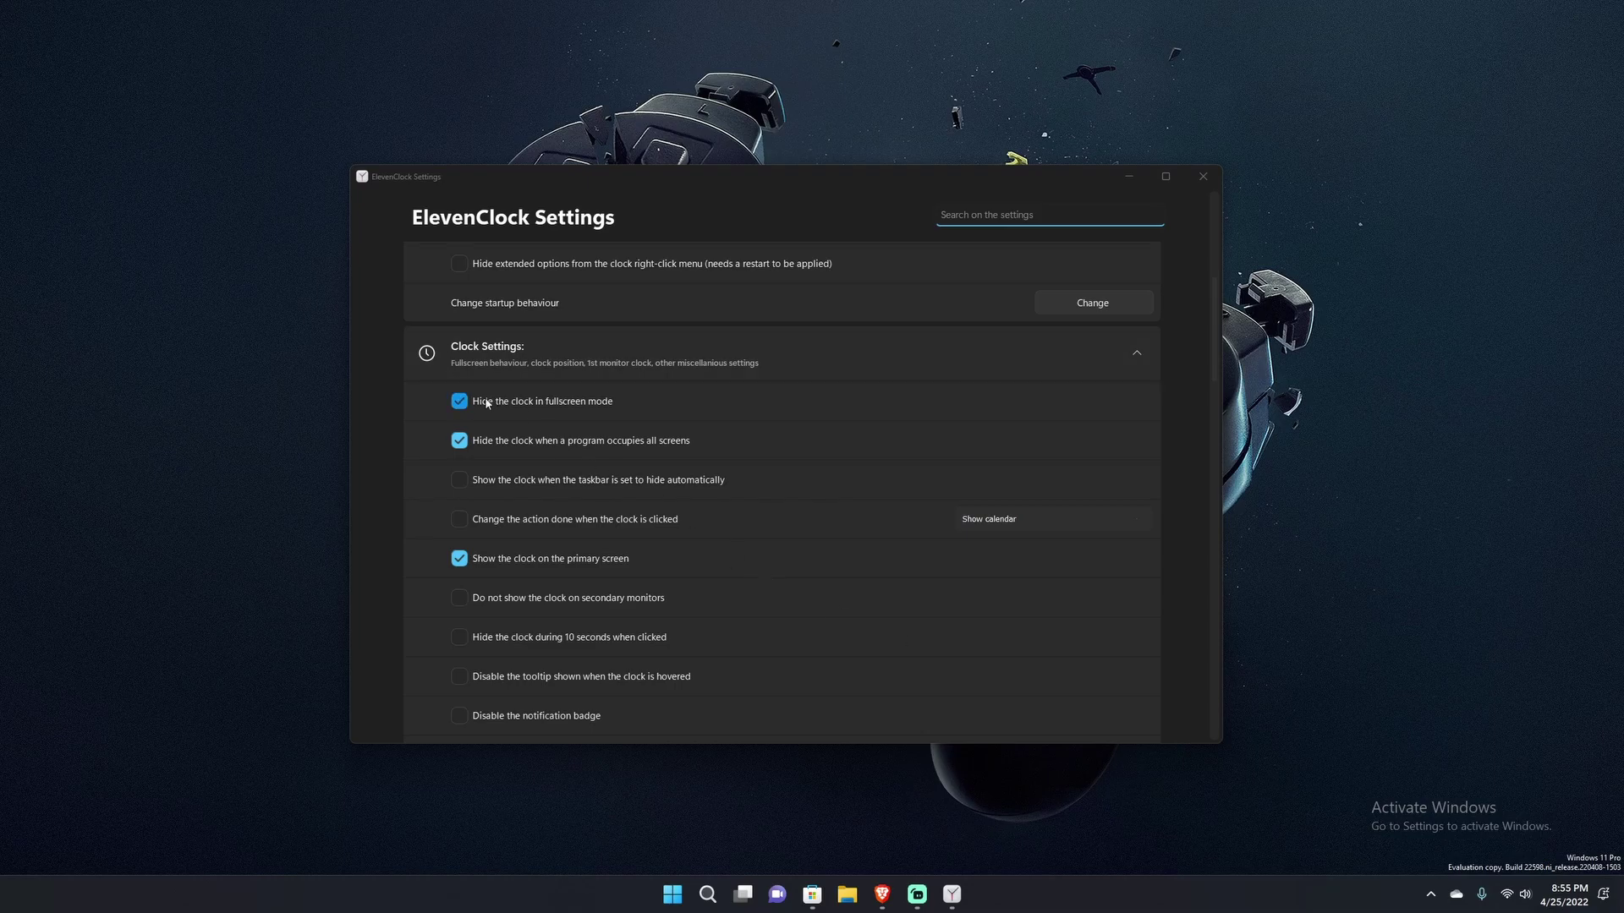
click(1178, 183)
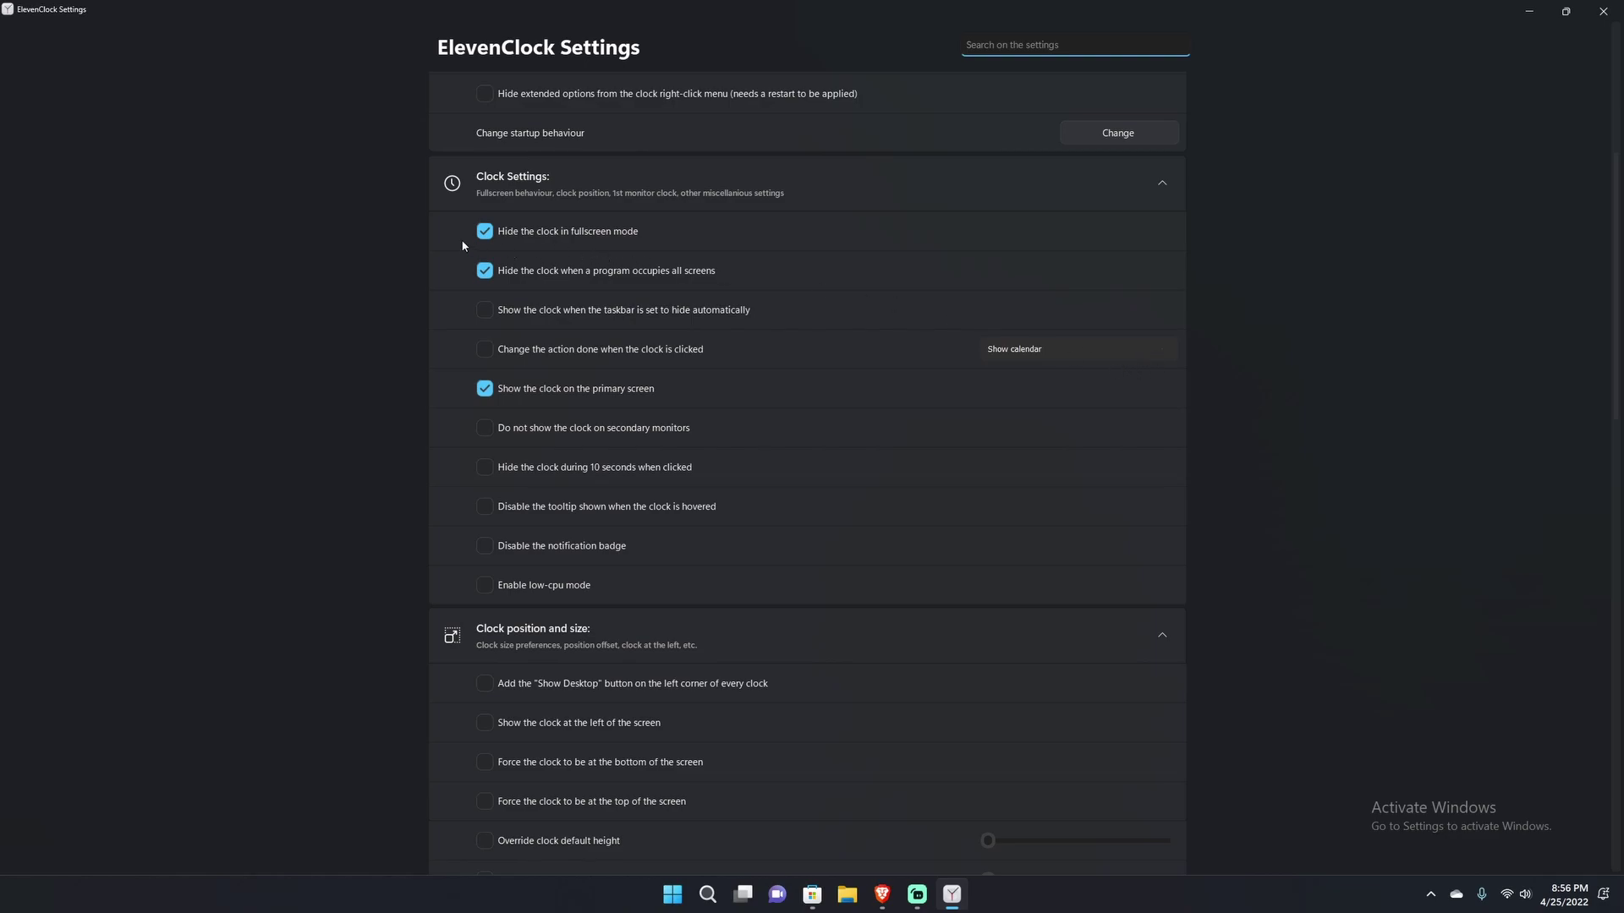
click(489, 232)
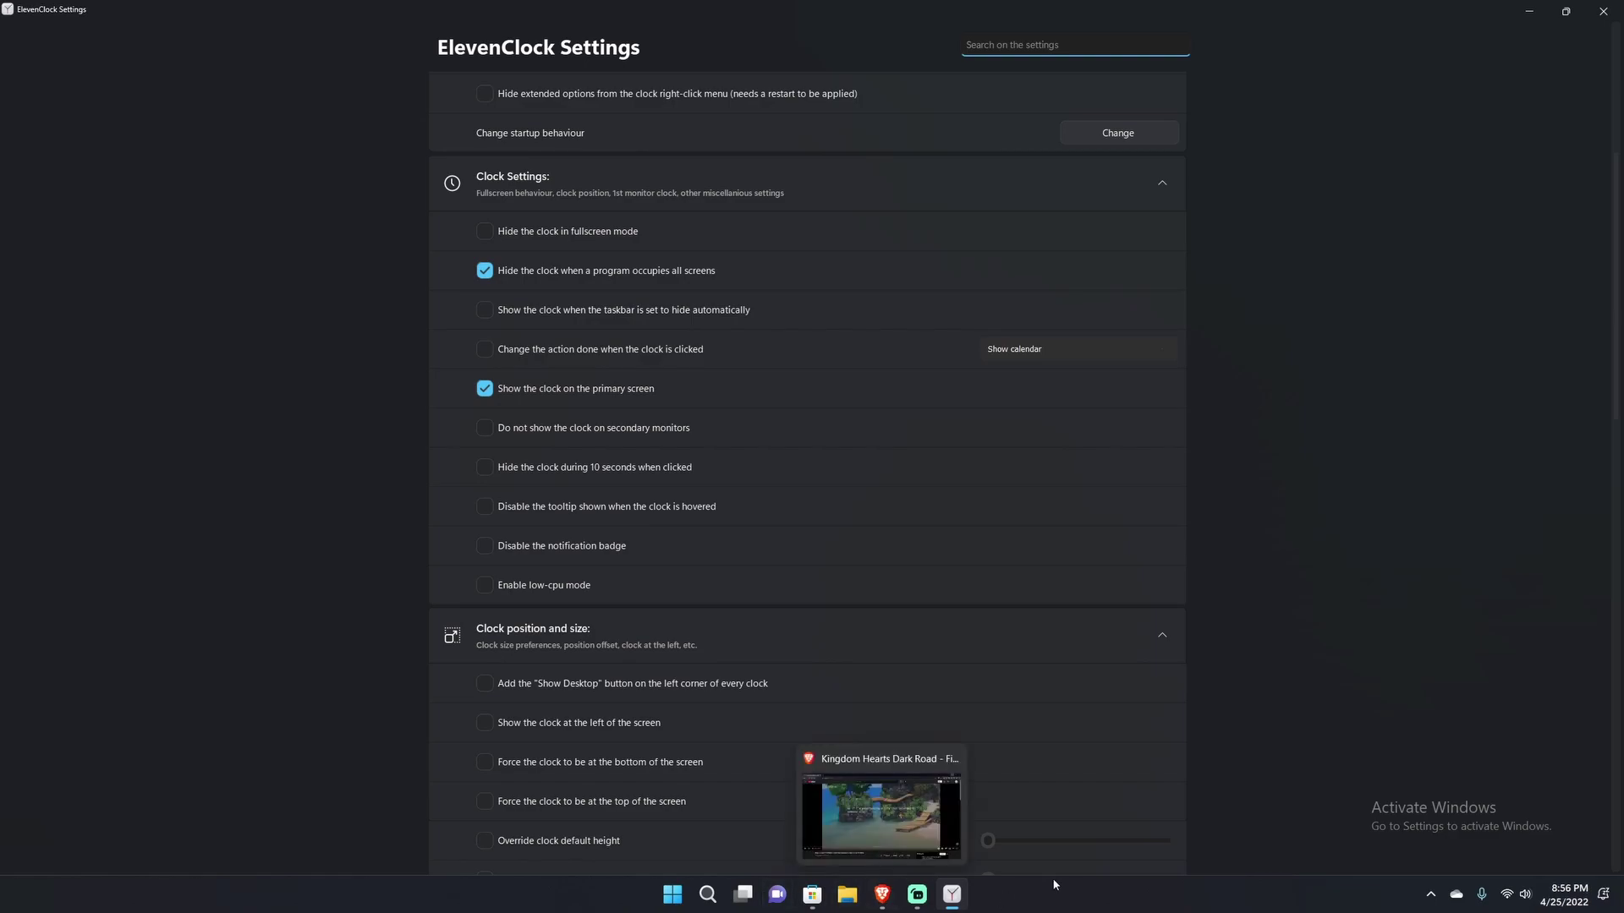
Step: Play the YouTube video in Brave full screen with clock hiding off, then exit and minimize Brave
click(883, 894)
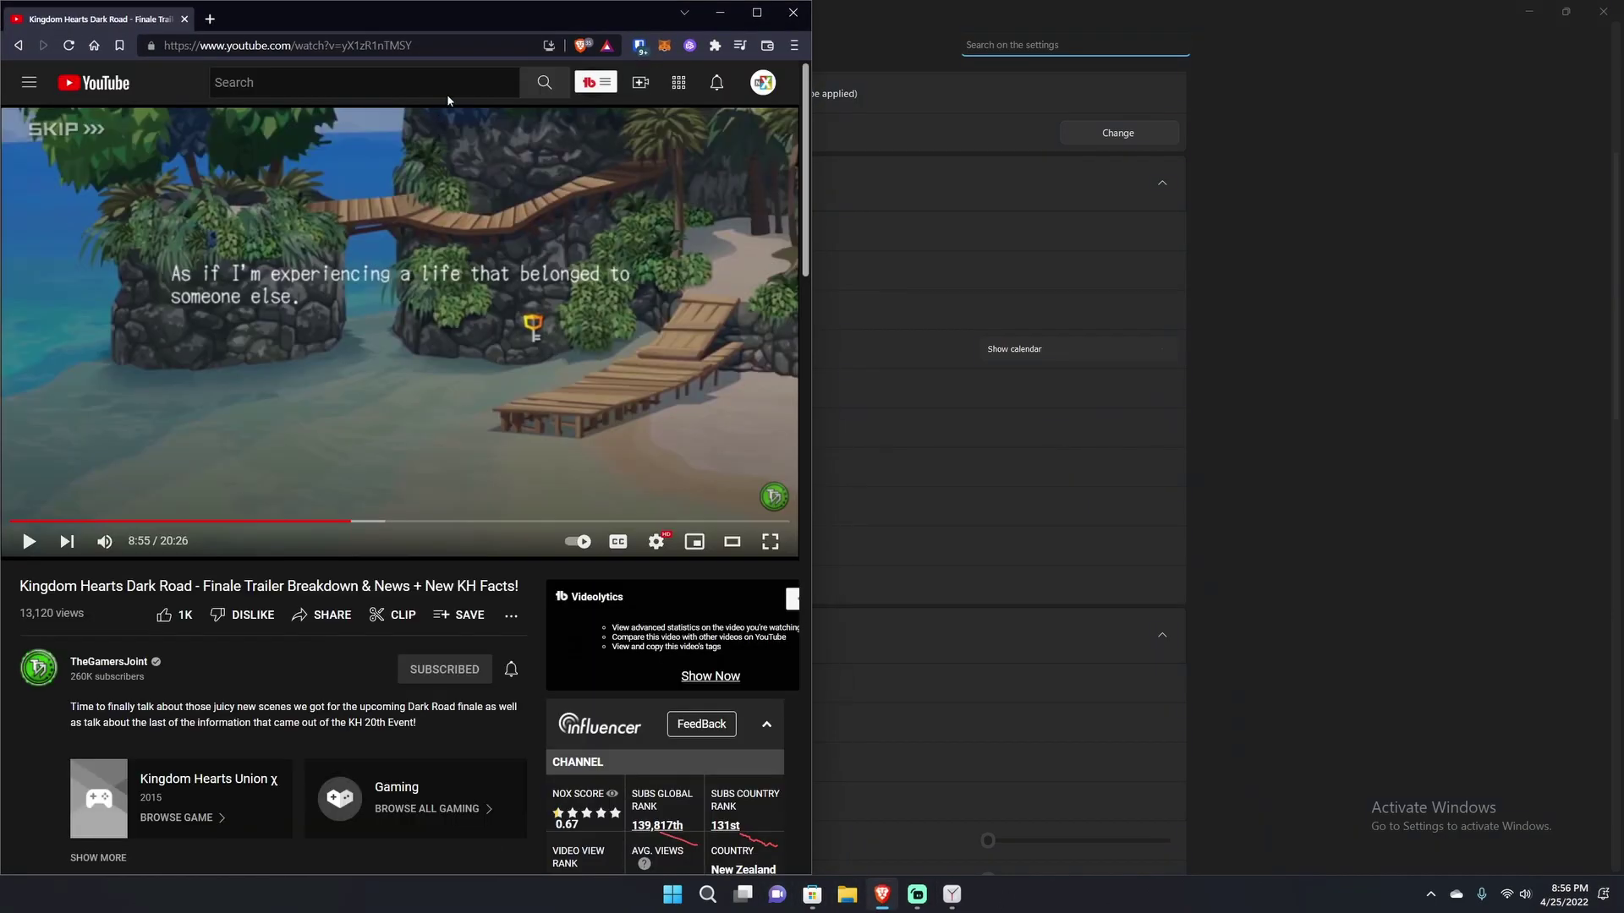
click(770, 543)
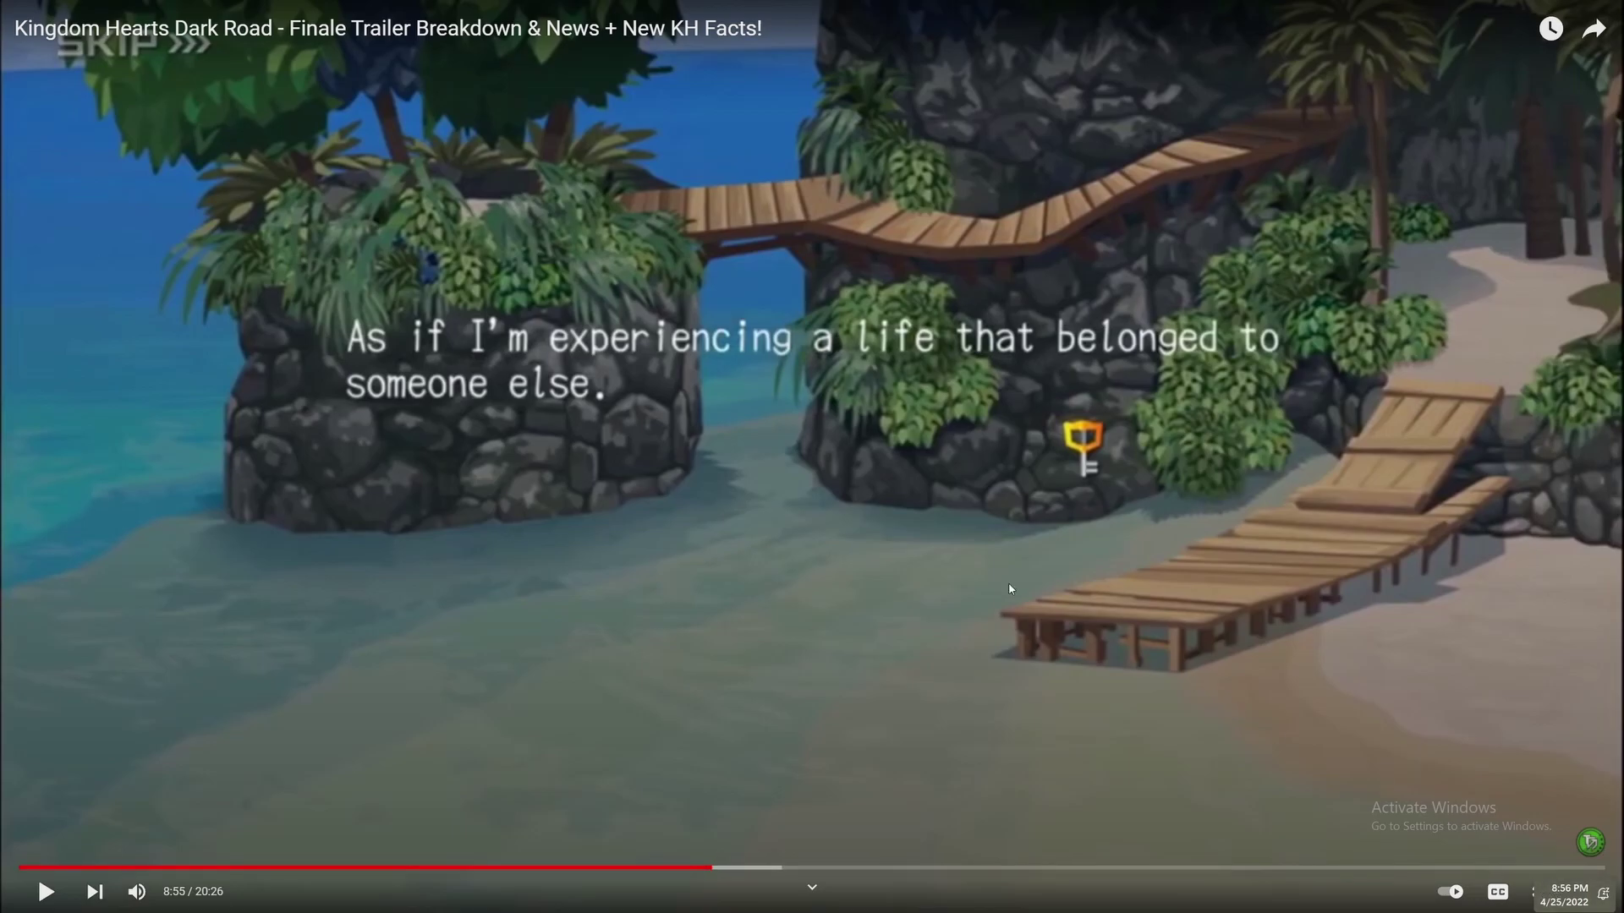
key(Escape)
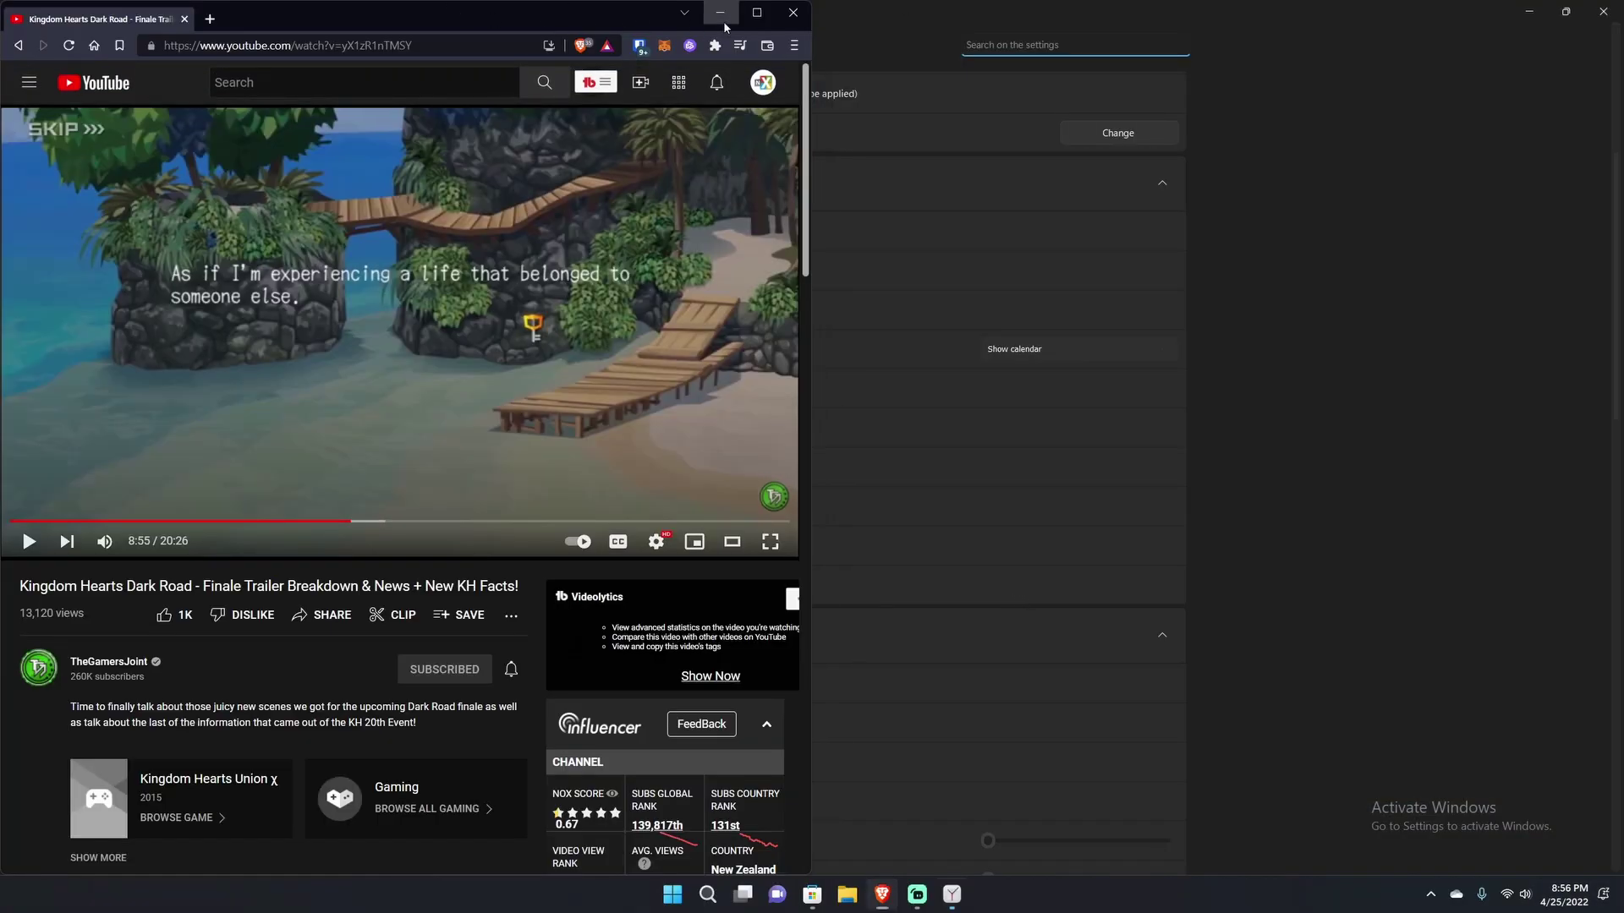
click(719, 12)
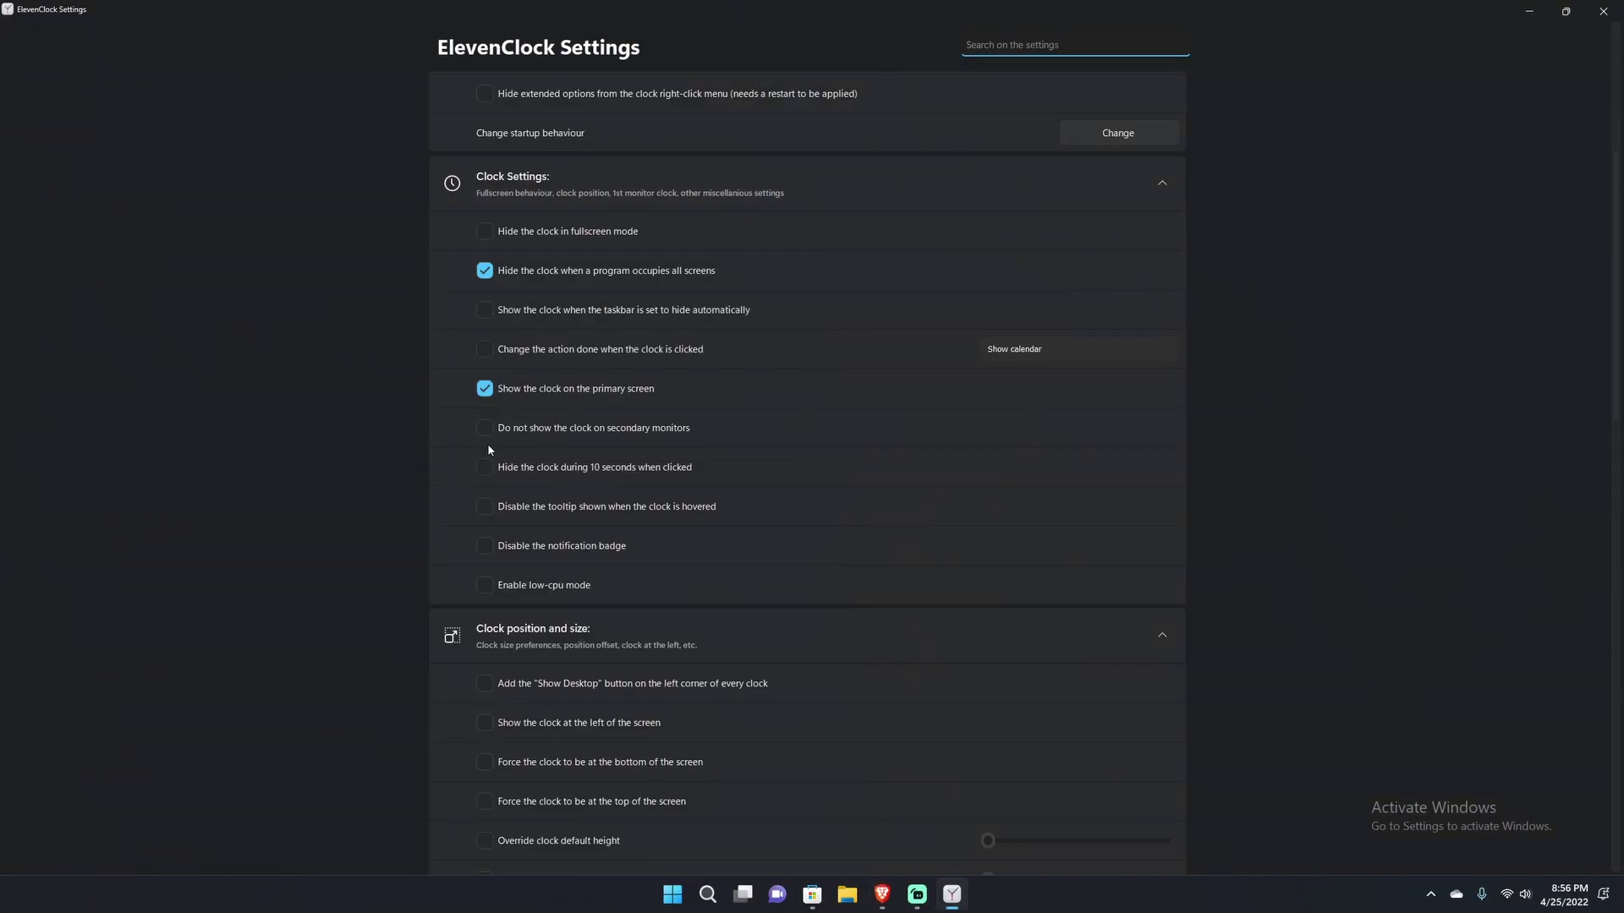
Step: Re-enable 'Hide the clock in fullscreen mode' and retest the YouTube video full screen
click(486, 233)
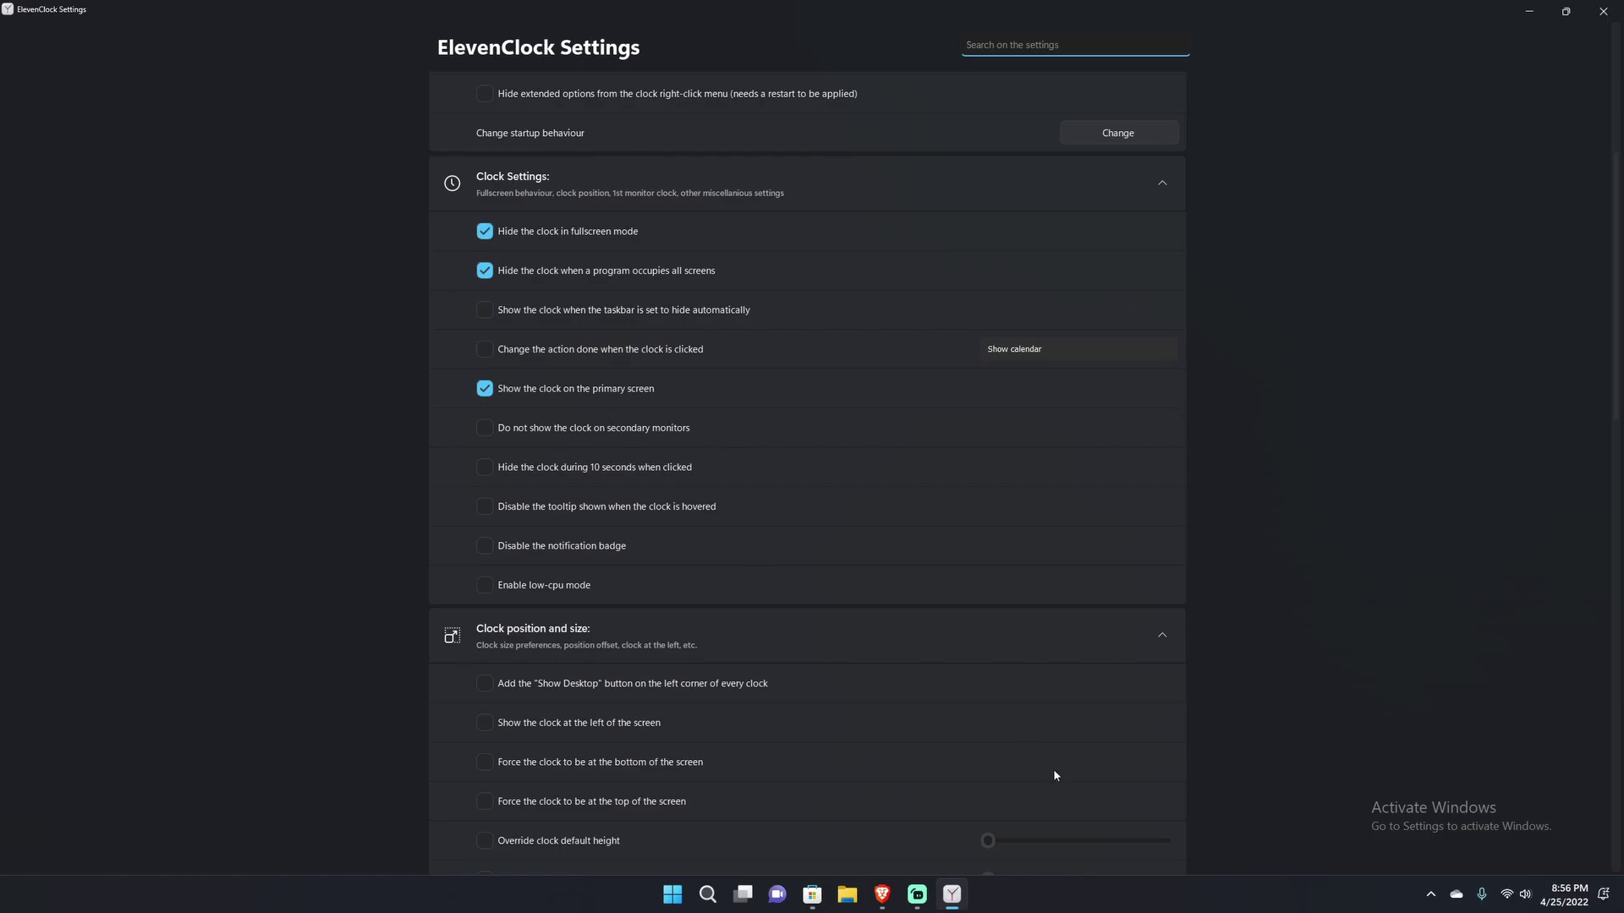
click(882, 895)
click(772, 542)
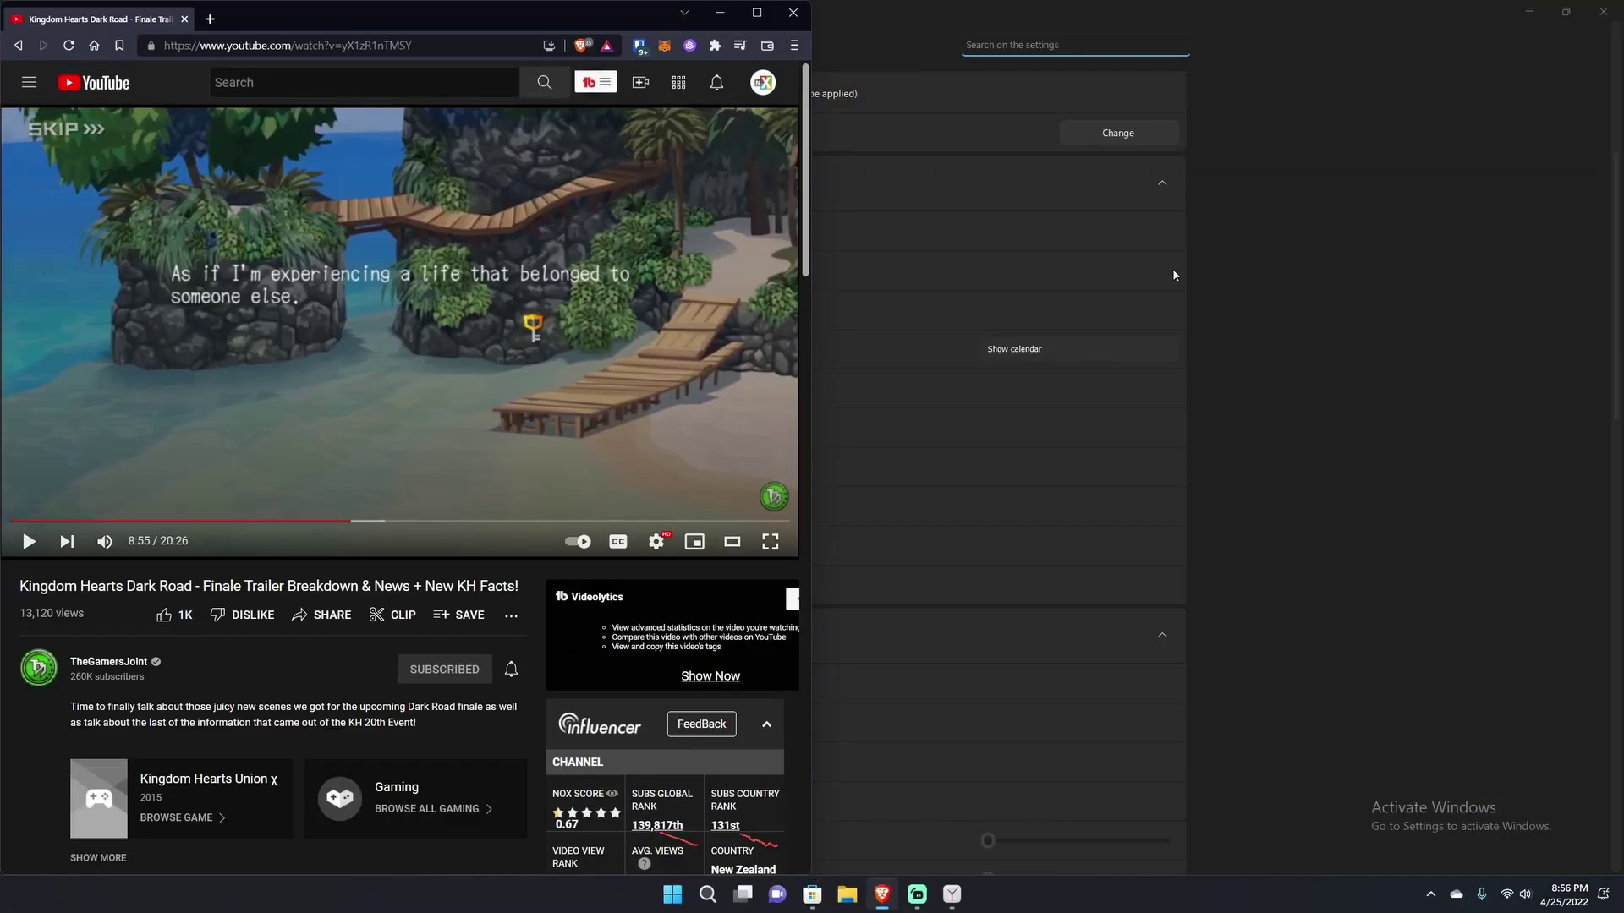
click(1144, 255)
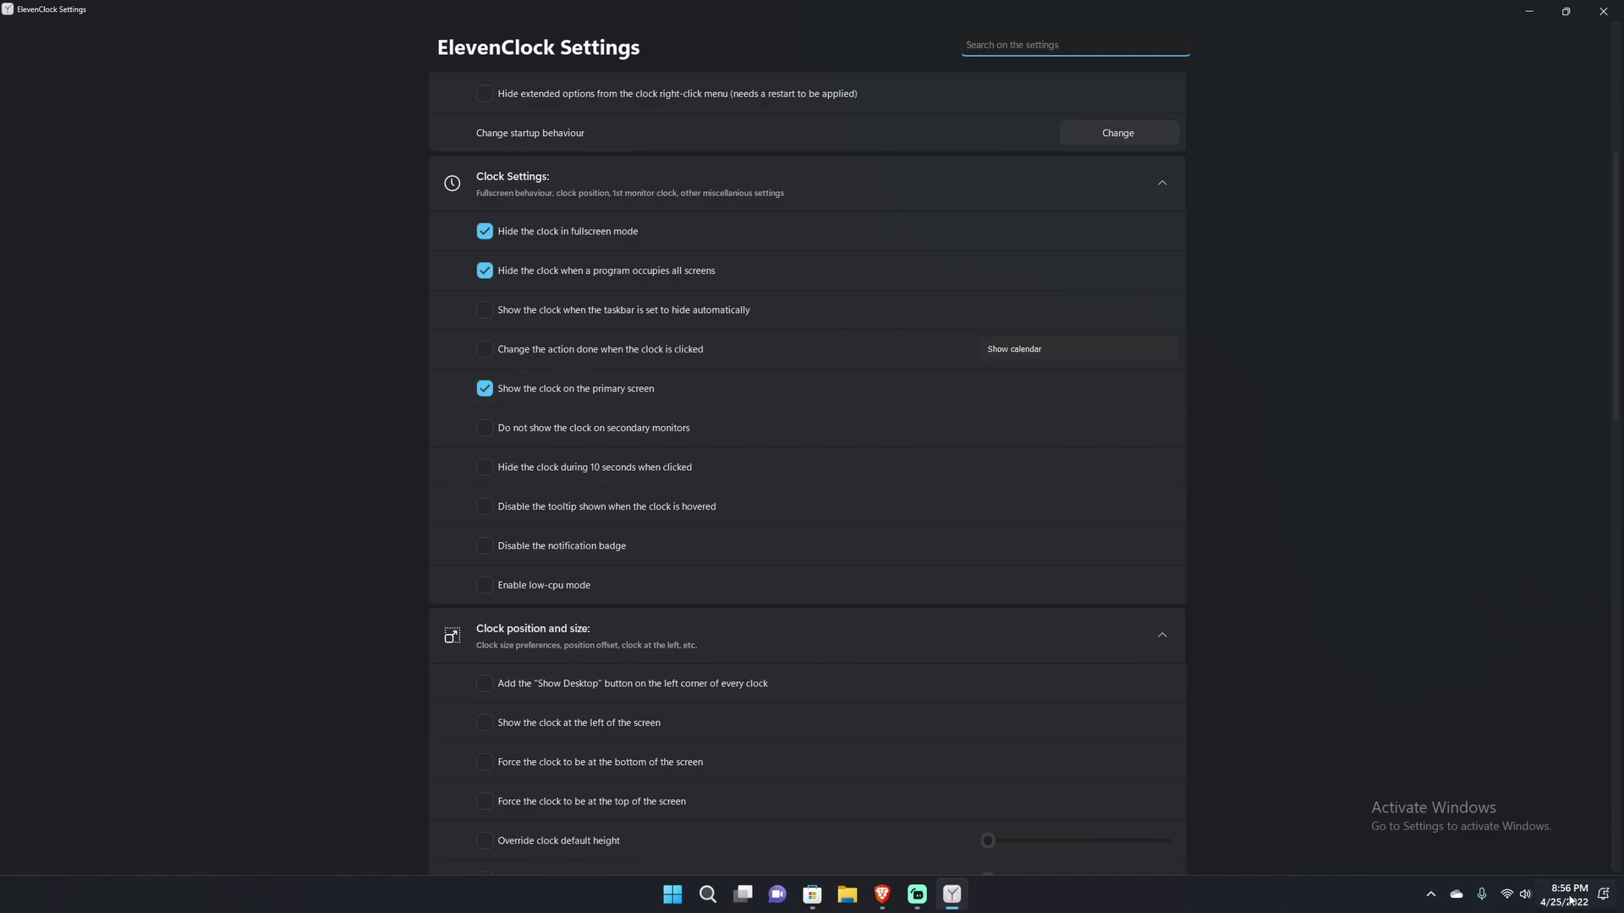
Step: Scroll down to the Clock position and size section with the 'Show Desktop' button option
mouse_move(1561, 908)
mouse_move(1575, 898)
scroll(487, 590, down, 2)
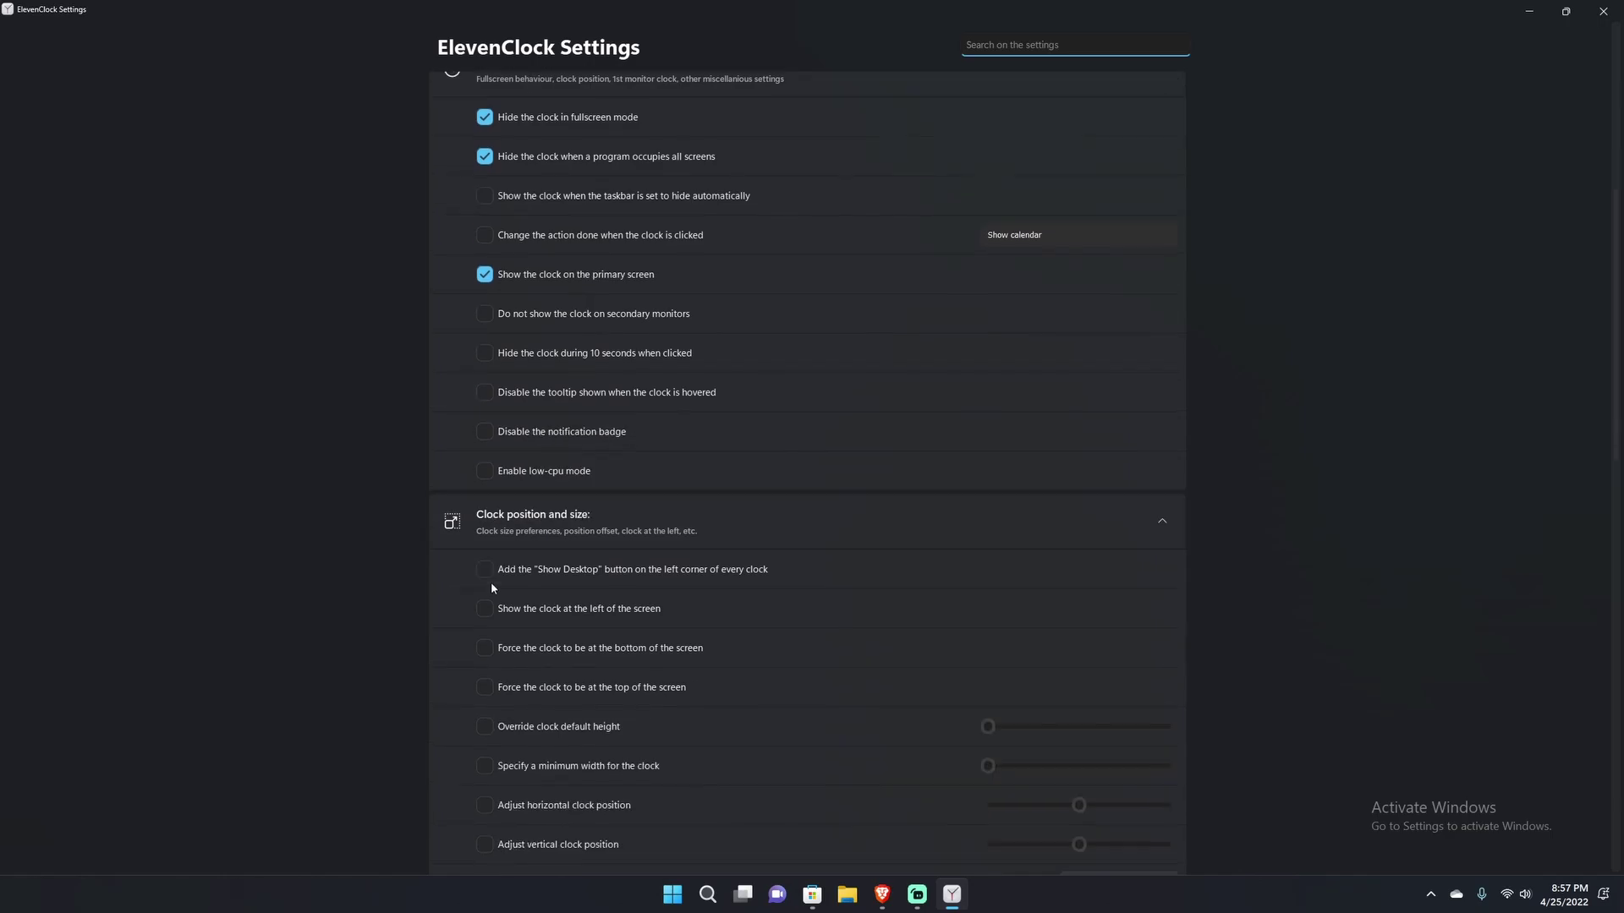
scroll(408, 567, down, 4)
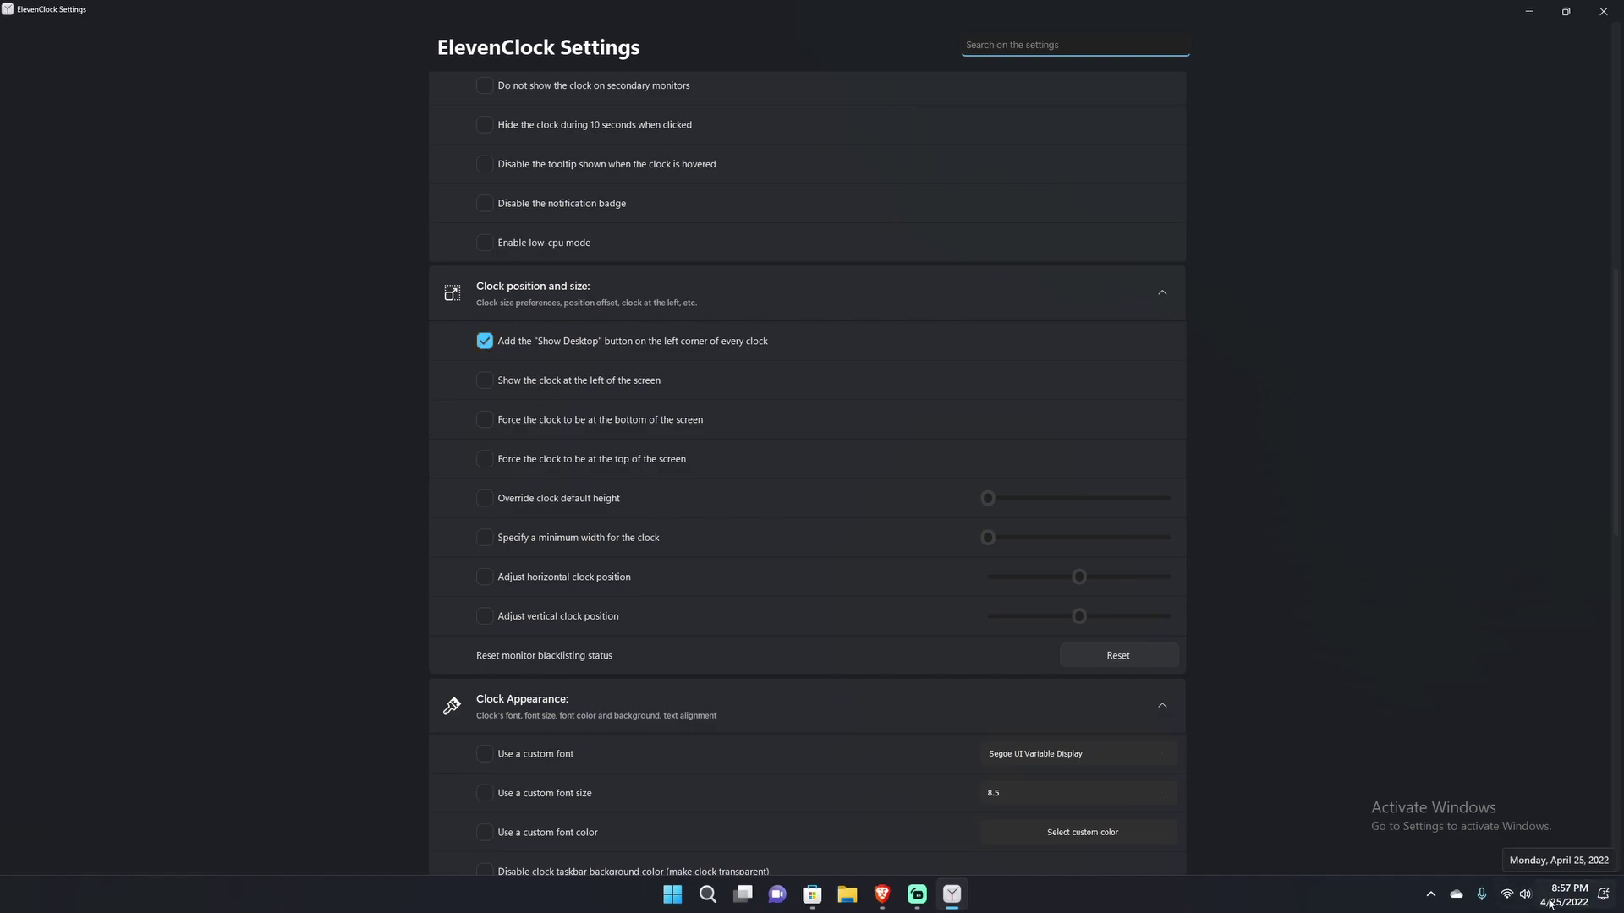
click(487, 344)
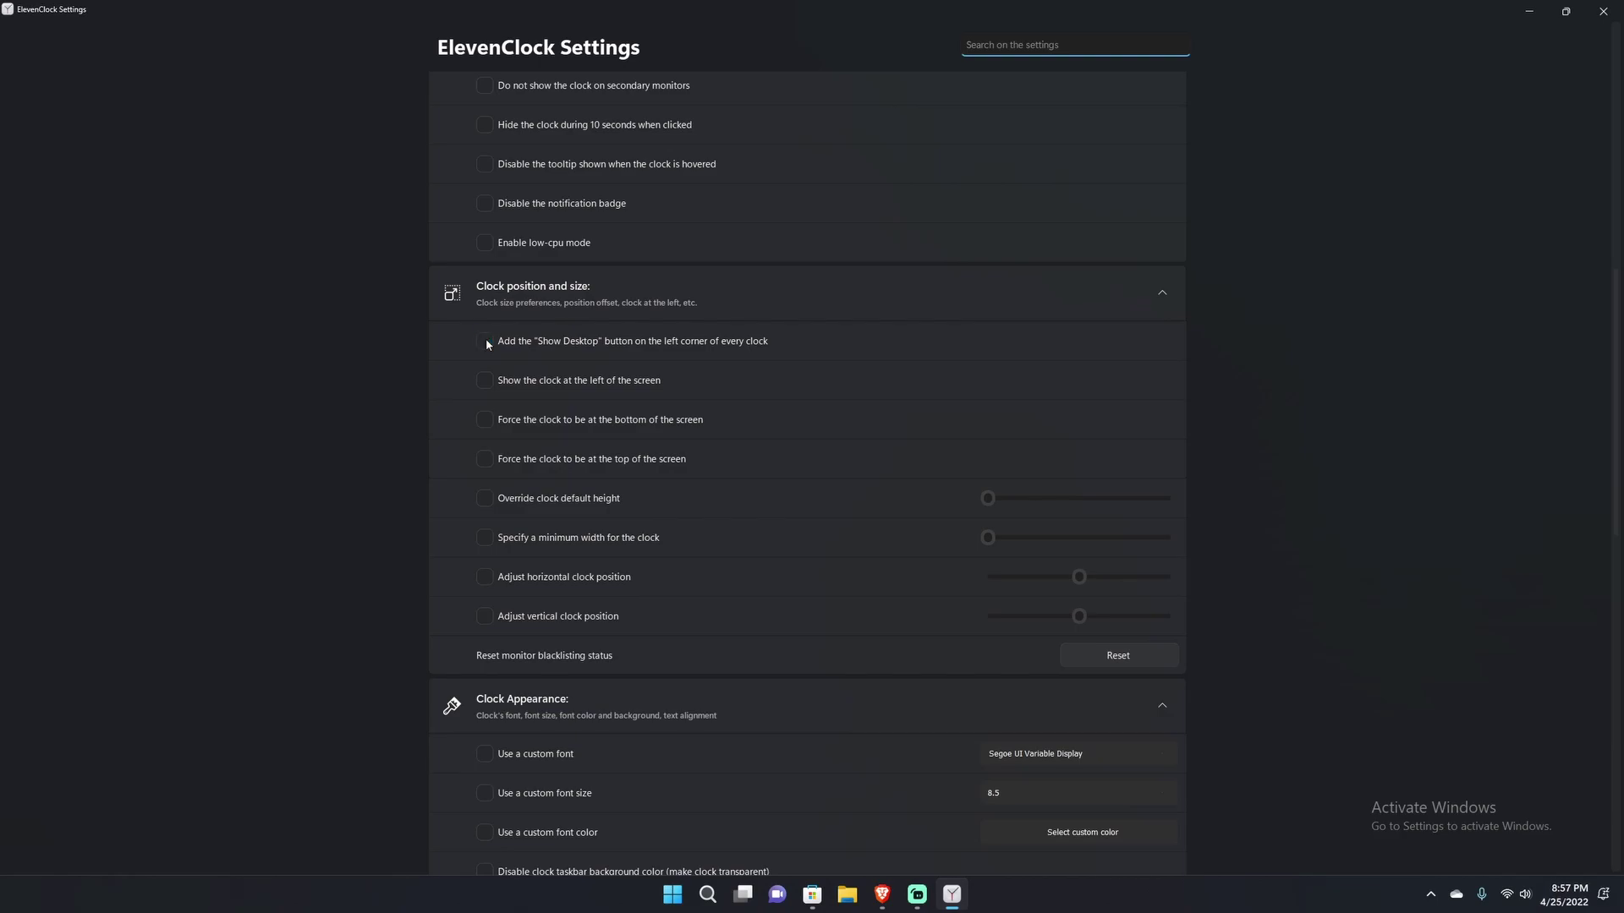
click(487, 344)
click(486, 382)
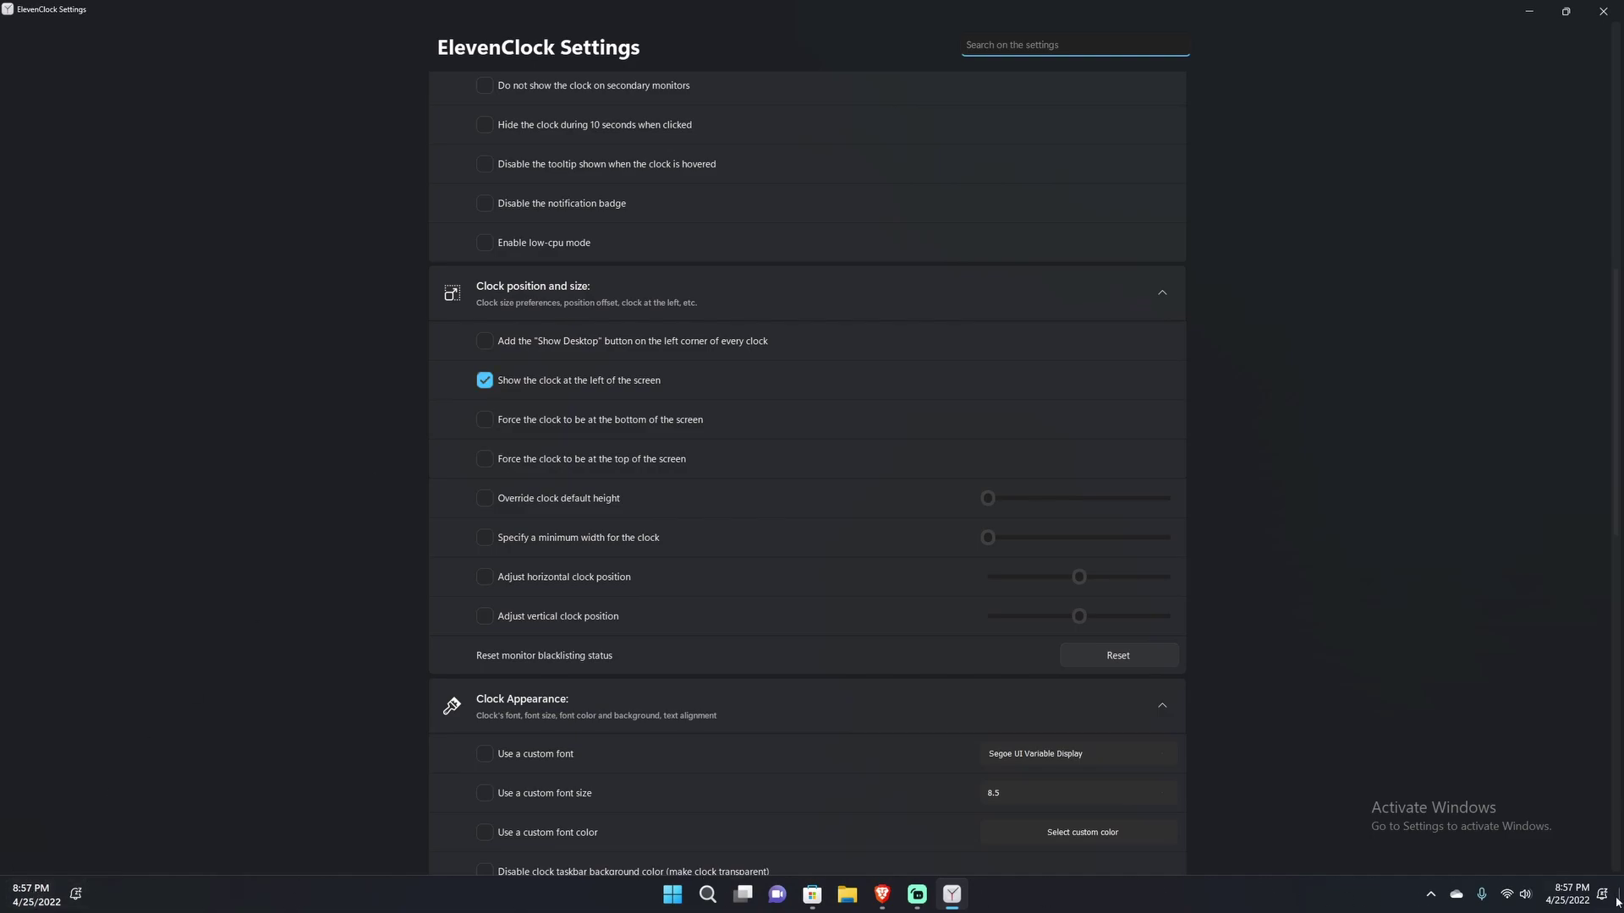
click(38, 894)
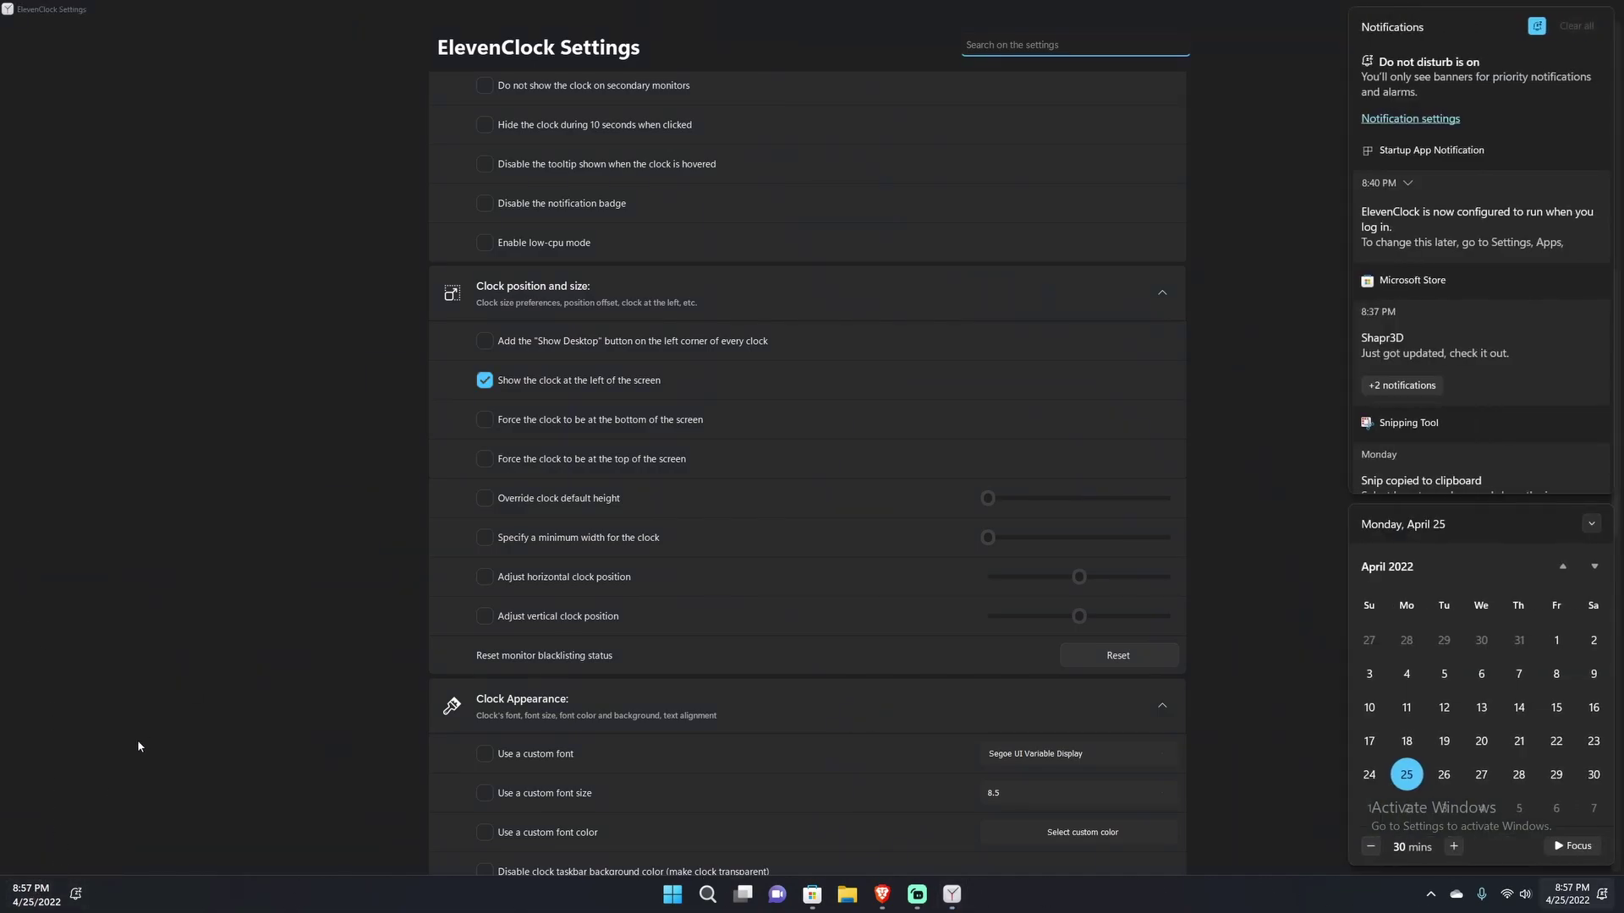
click(264, 355)
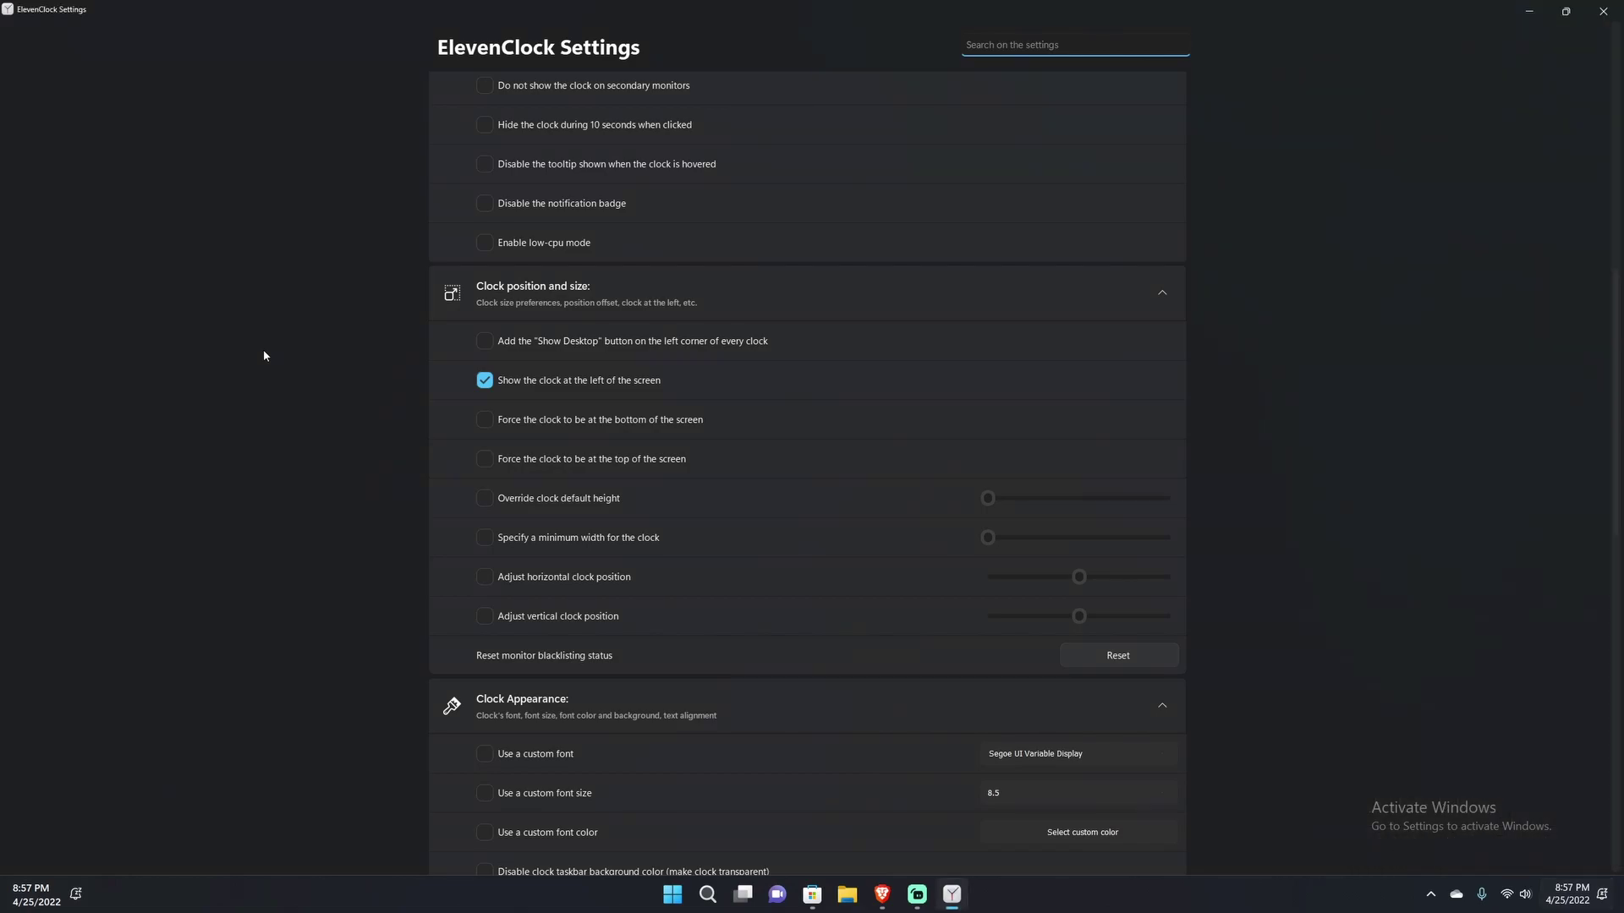
click(479, 383)
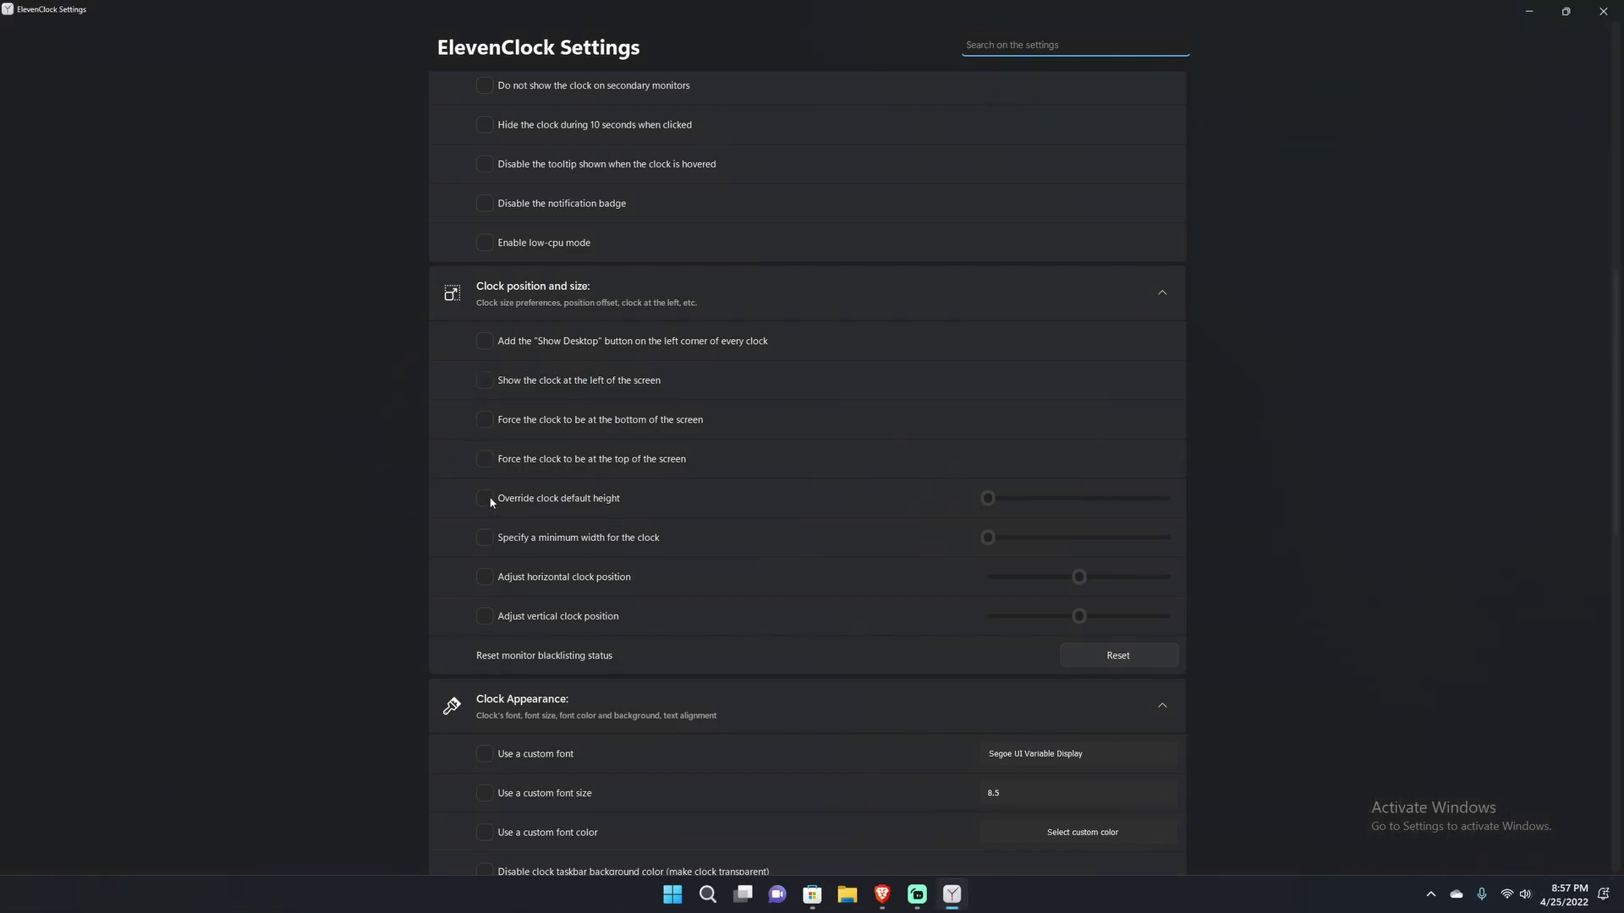
click(484, 459)
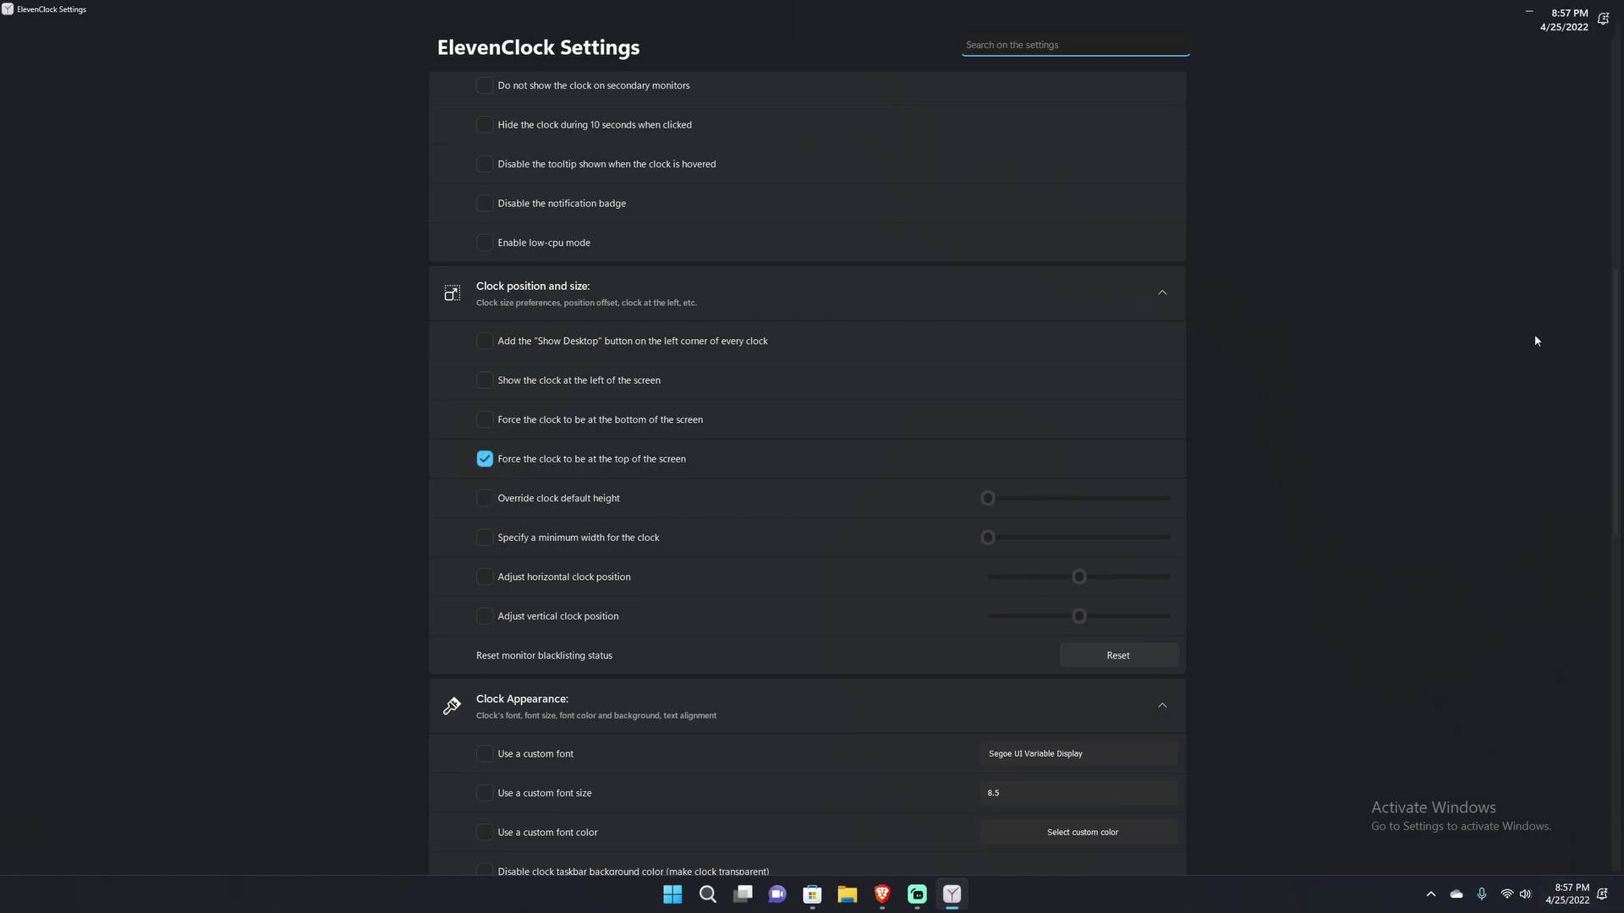
click(1570, 19)
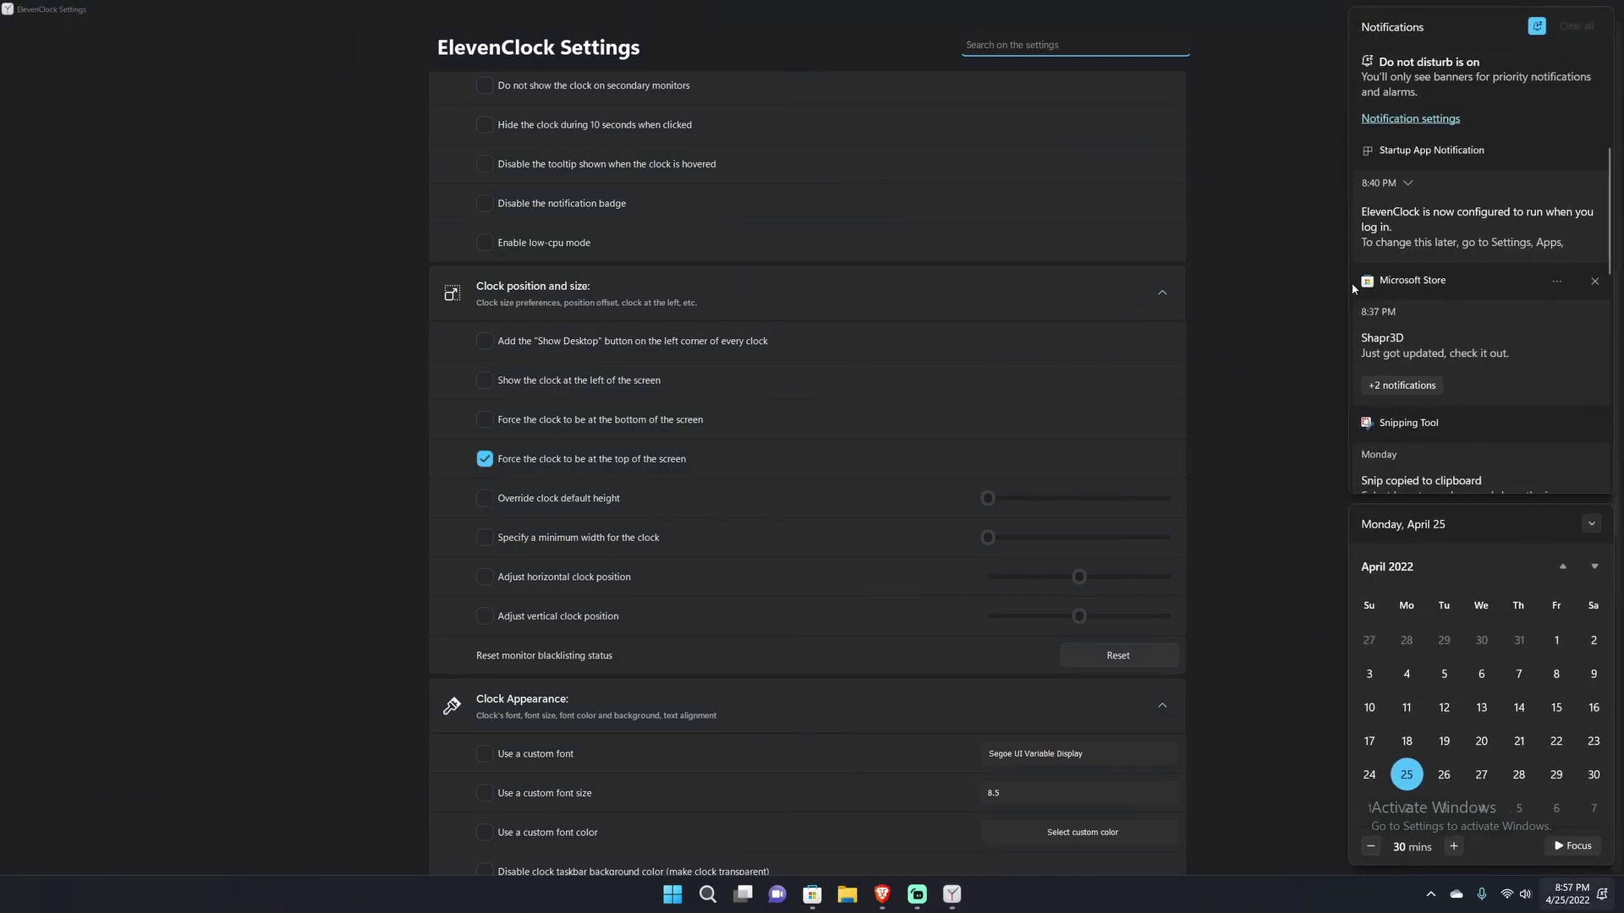
click(1267, 298)
click(486, 462)
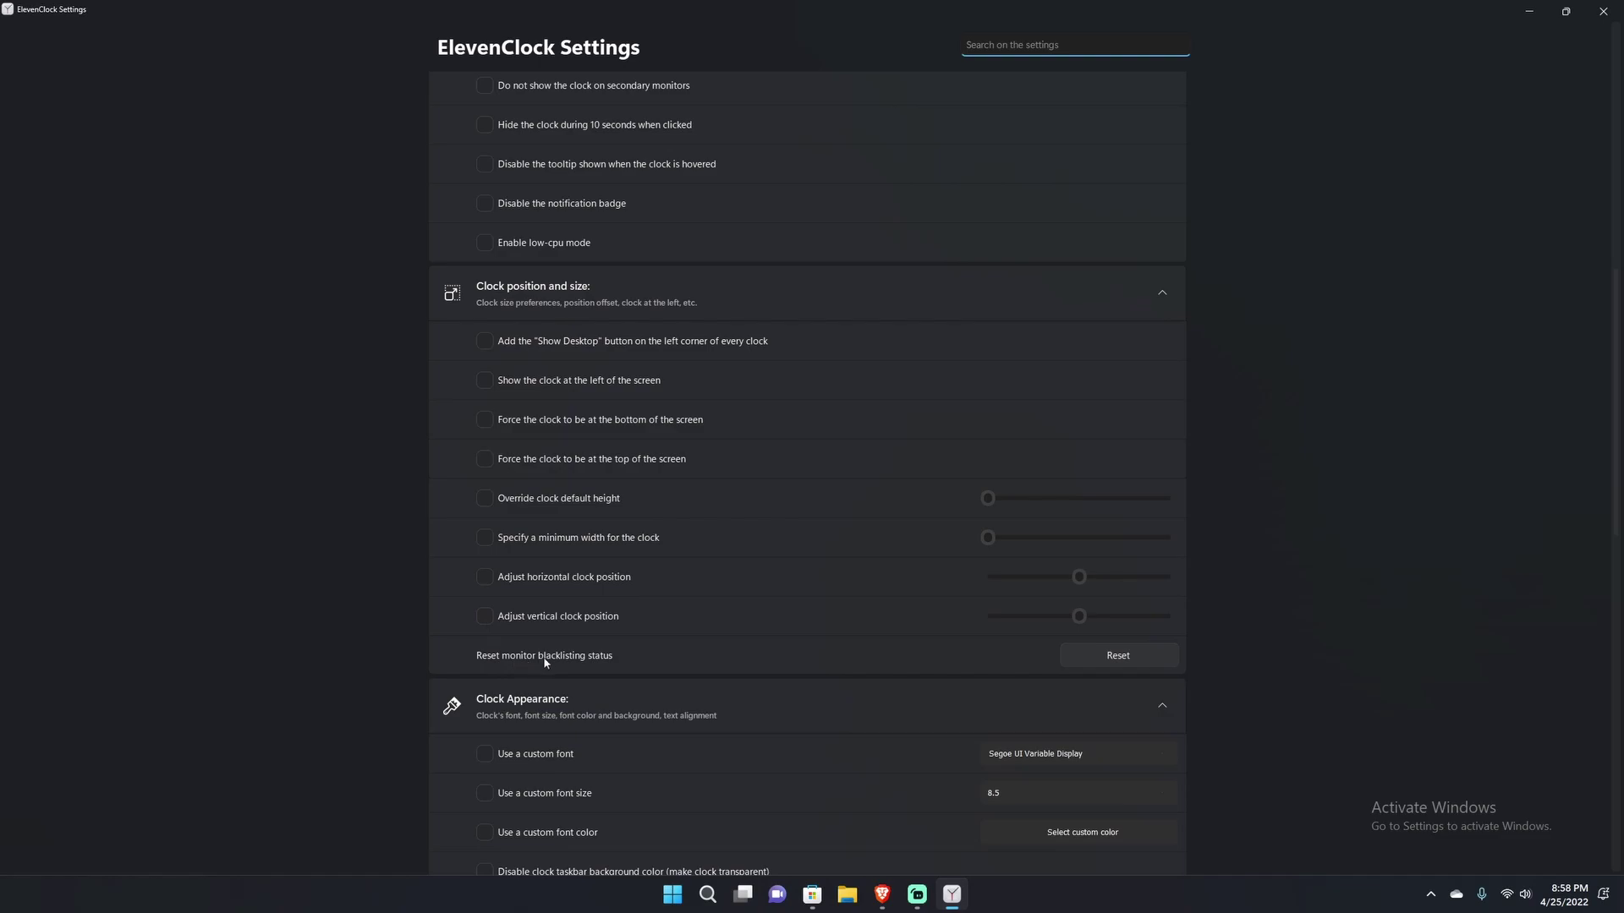
Step: Scroll down and tick 'Use a custom font'
scroll(672, 642, down, 3)
scroll(624, 645, down, 1)
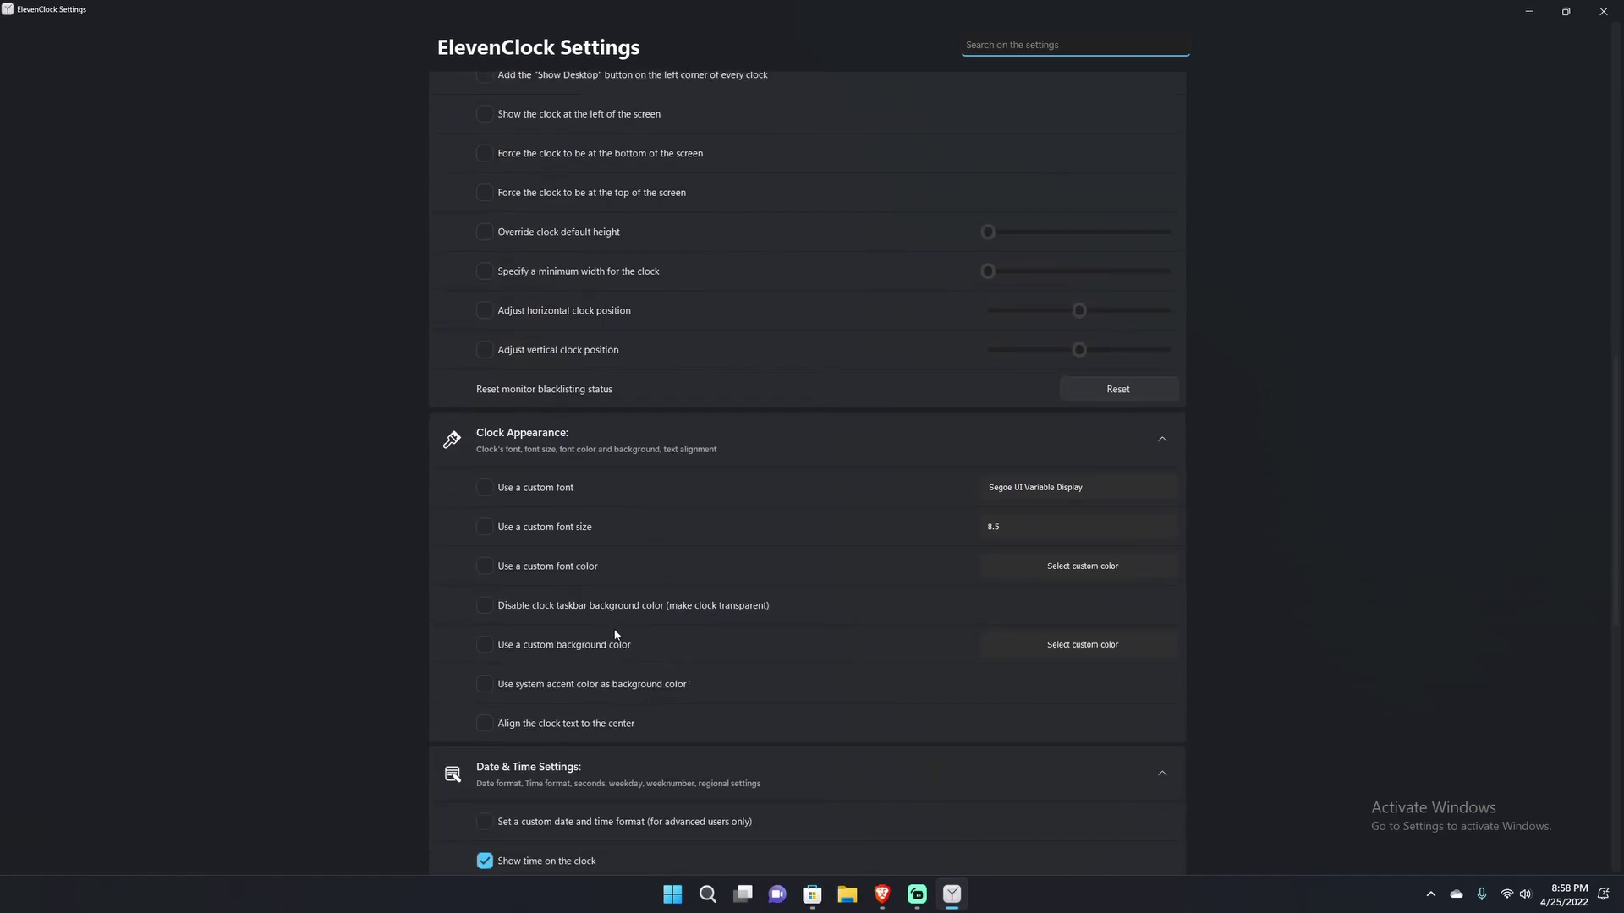
click(484, 486)
mouse_move(1567, 903)
Step: Choose Google Sans Medium from the font dropdown instead of Segoe UI Variable Display
click(1162, 487)
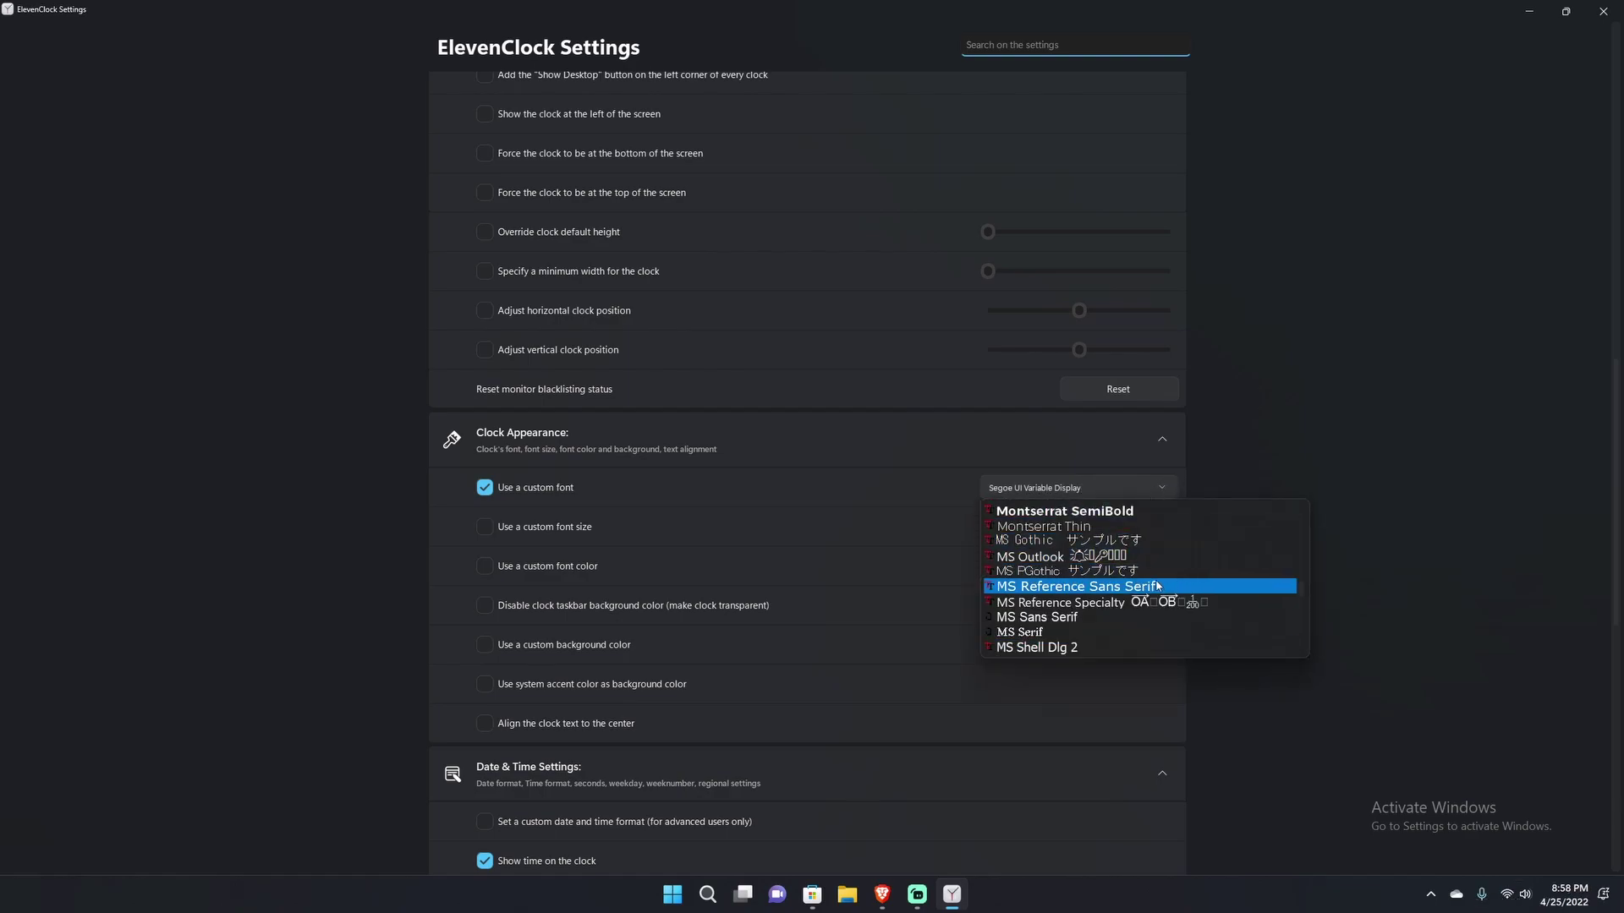
scroll(1141, 578, down, 2)
scroll(1141, 578, up, 1)
scroll(1141, 578, up, 15)
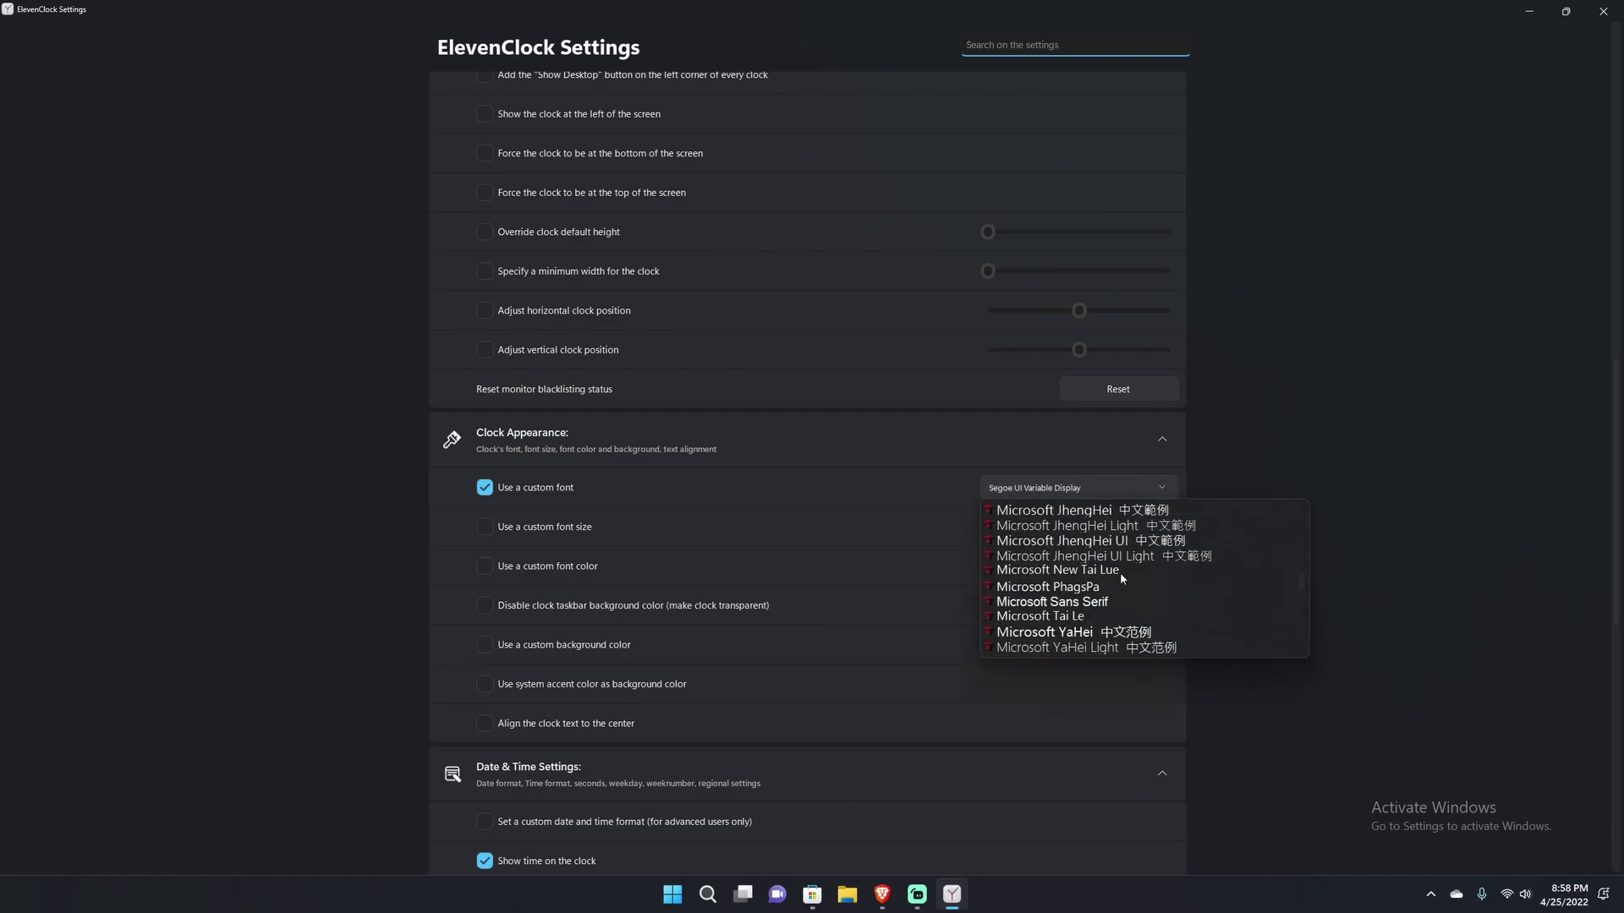
scroll(1089, 583, up, 12)
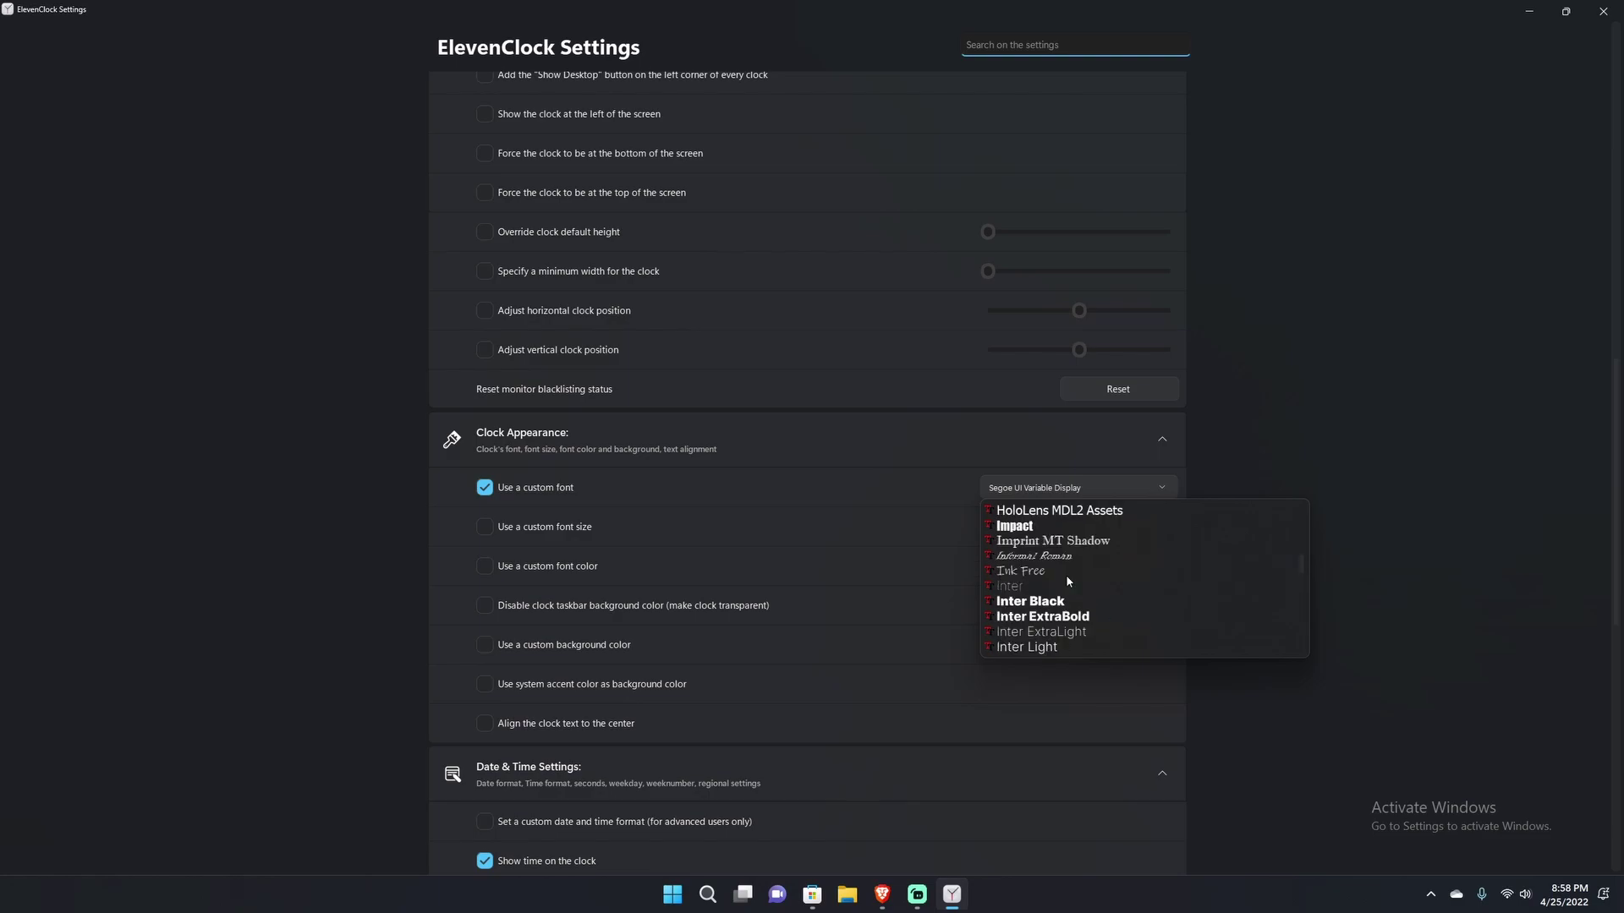
scroll(1057, 580, up, 3)
scroll(1053, 584, down, 6)
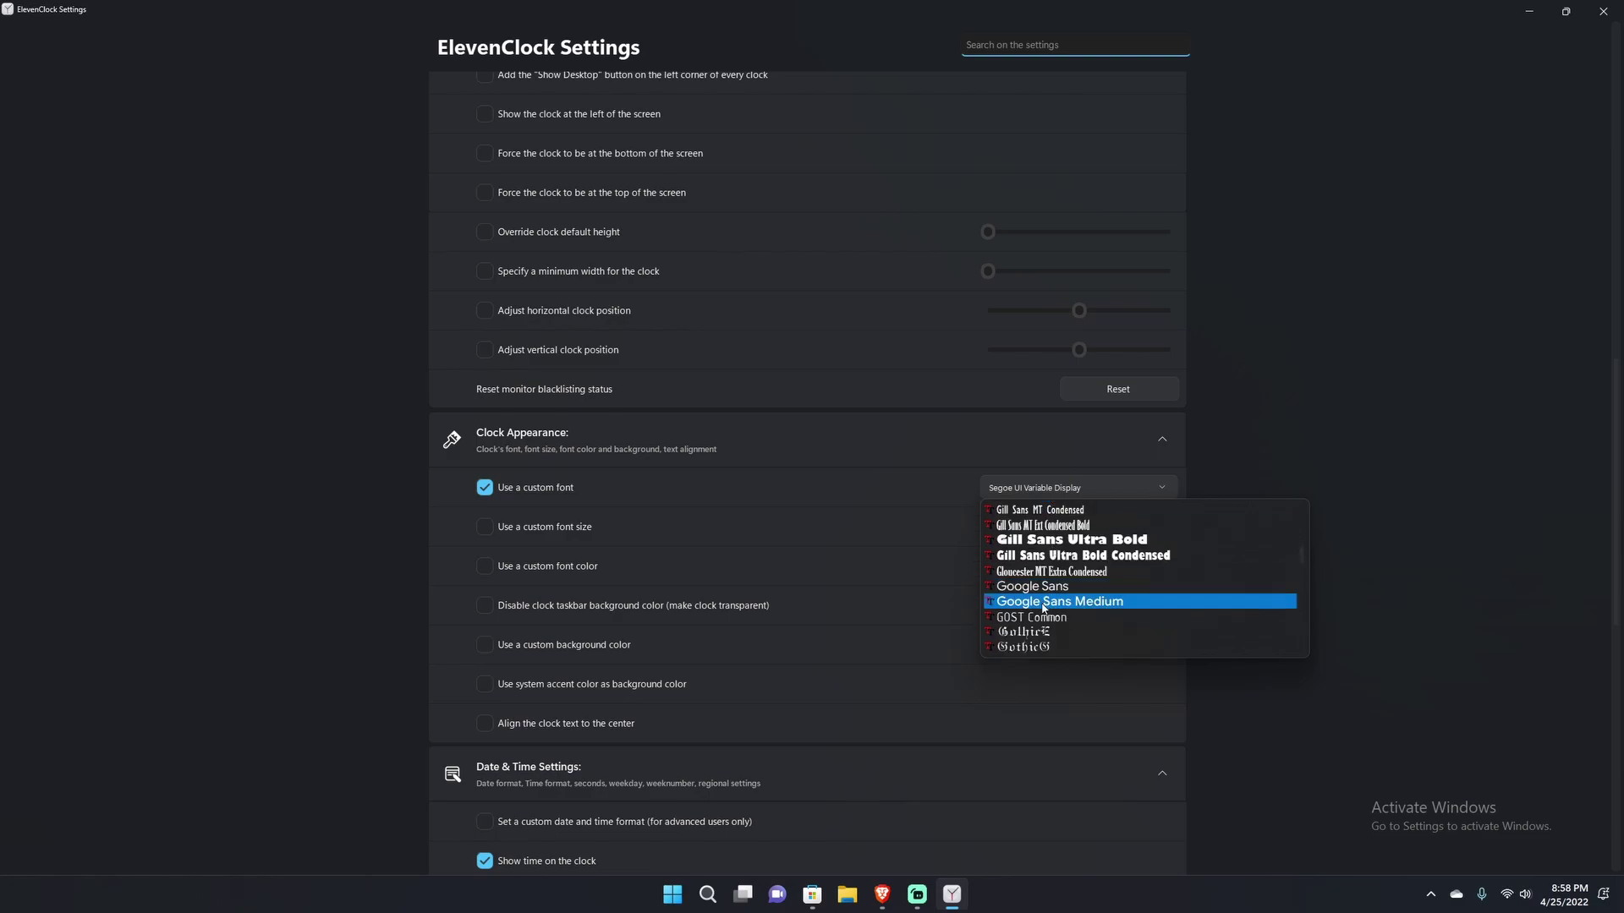
click(1056, 601)
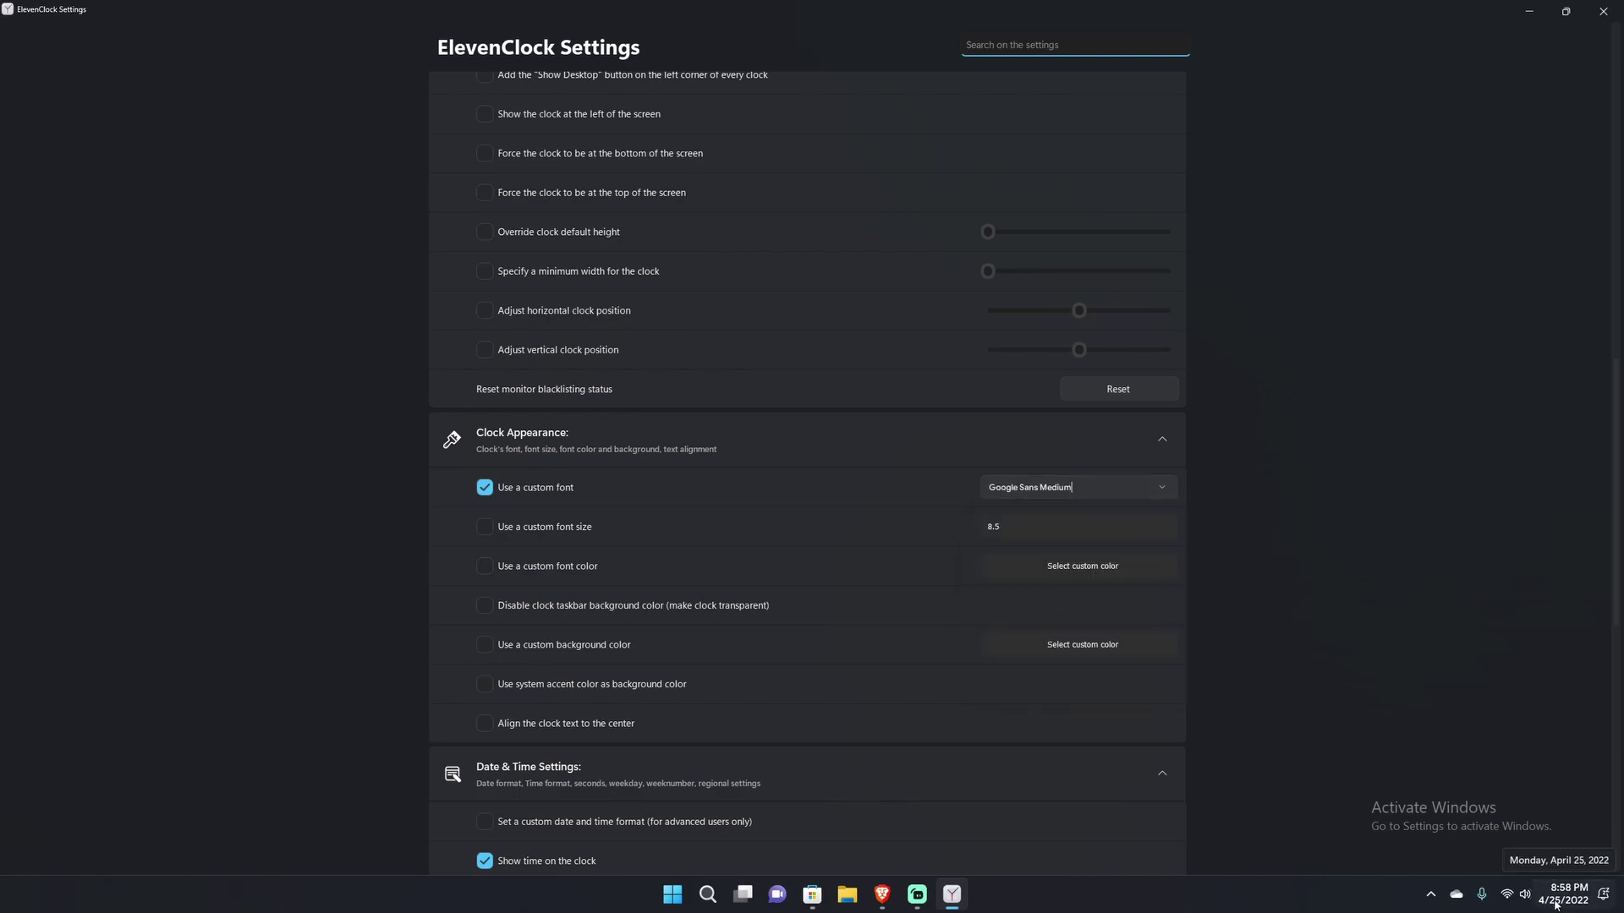
mouse_move(1565, 908)
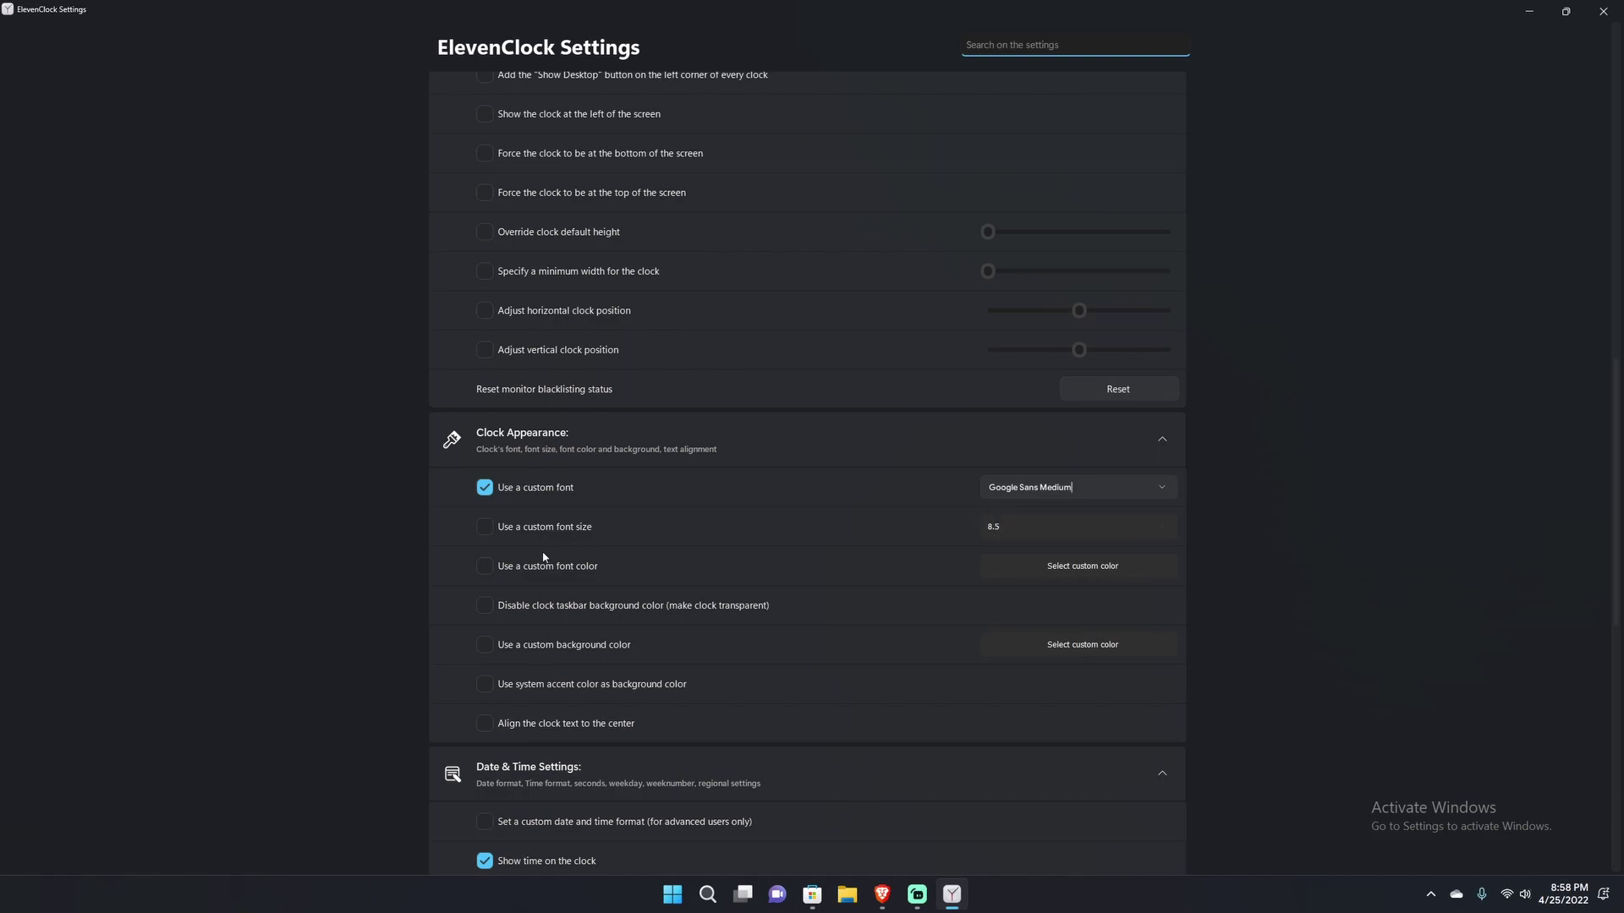
Step: Enable a custom font size and try sizes 12, 8.5 and 100
click(489, 531)
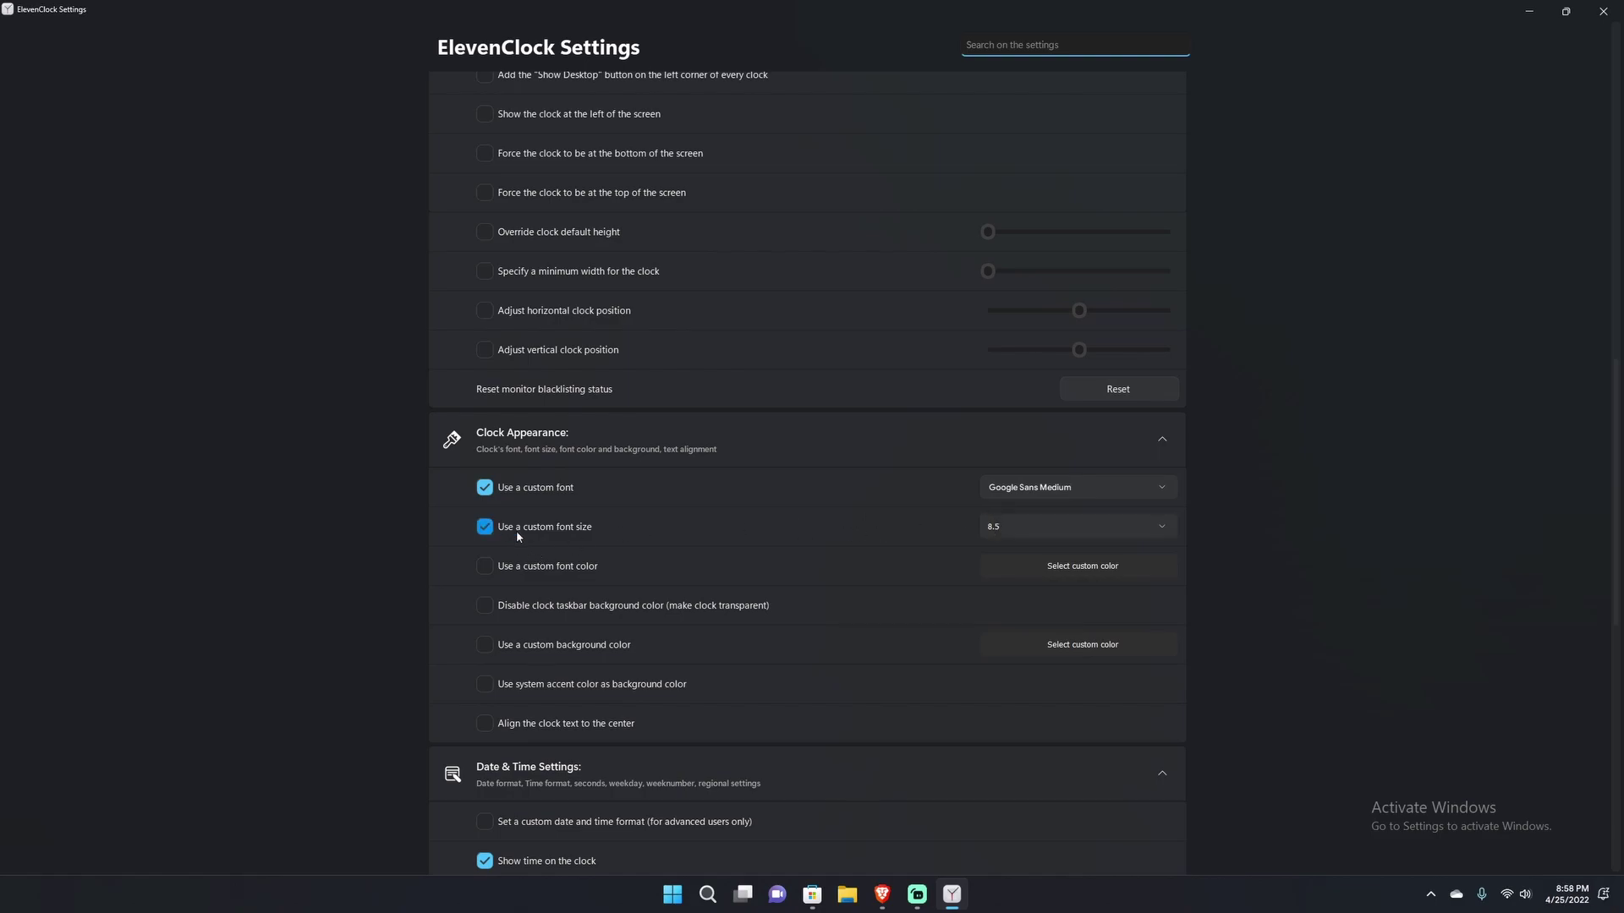
click(1042, 535)
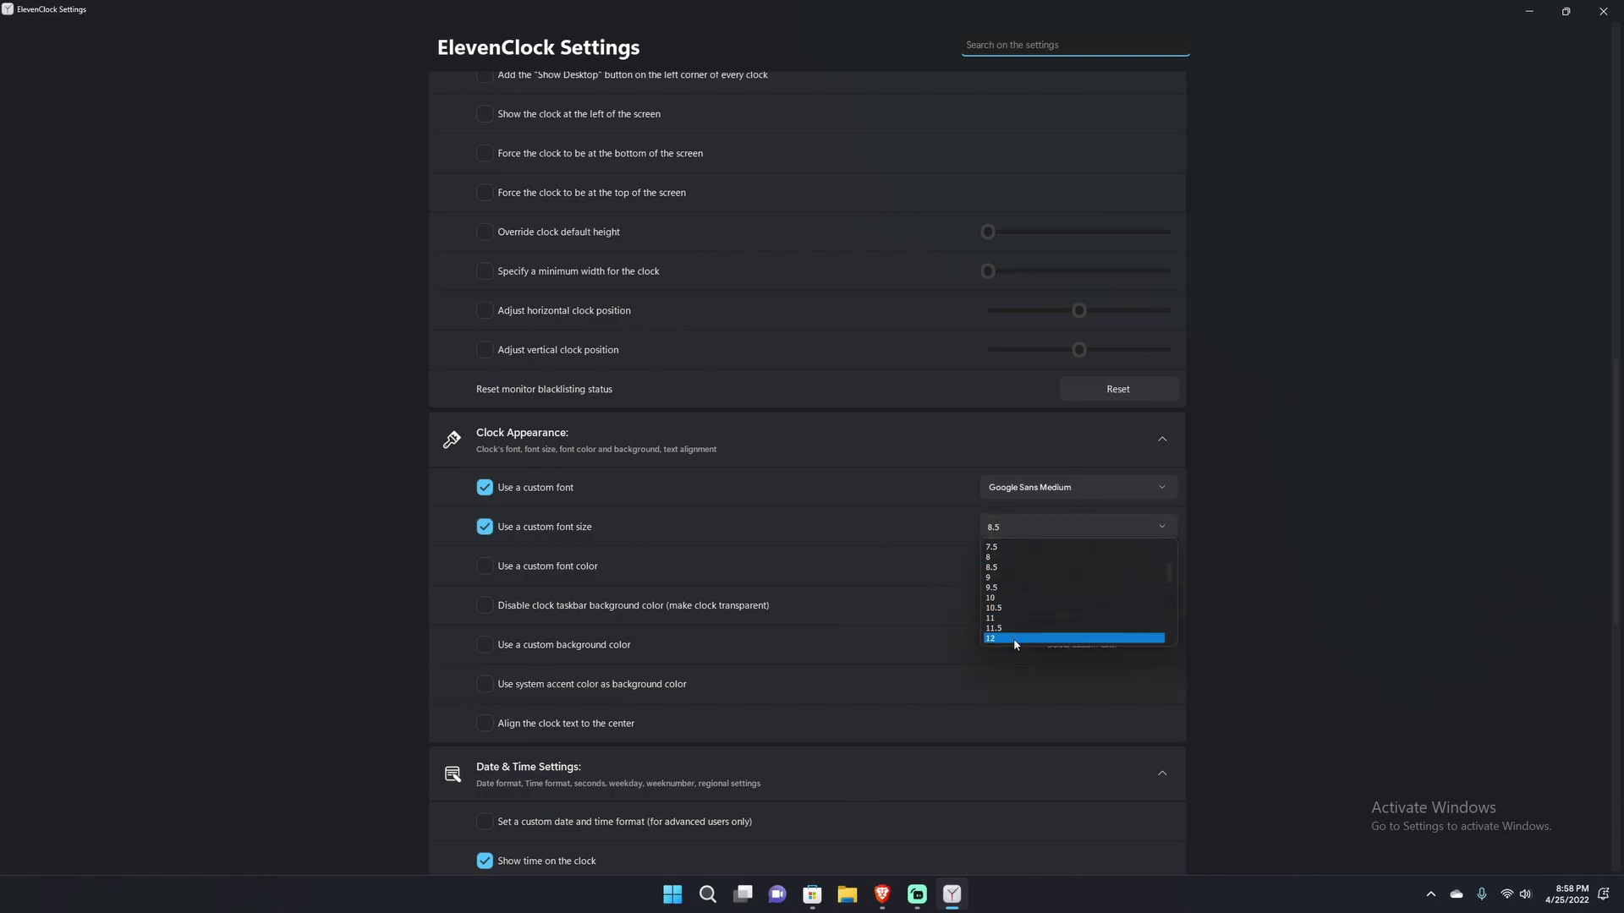
click(1016, 639)
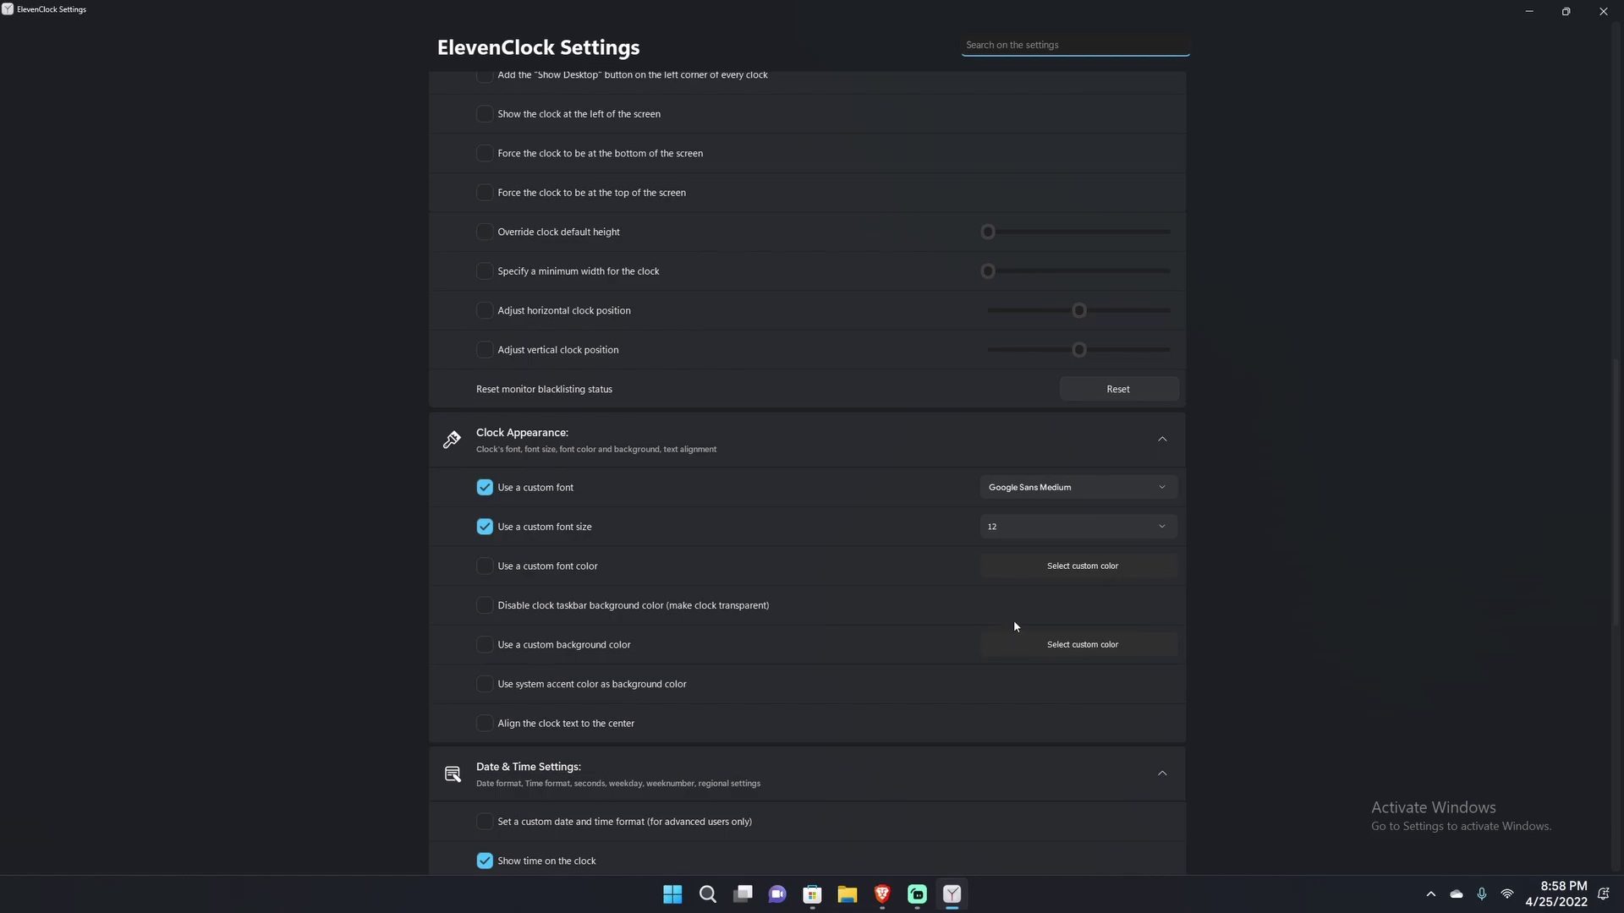
click(1033, 529)
click(988, 558)
click(1020, 528)
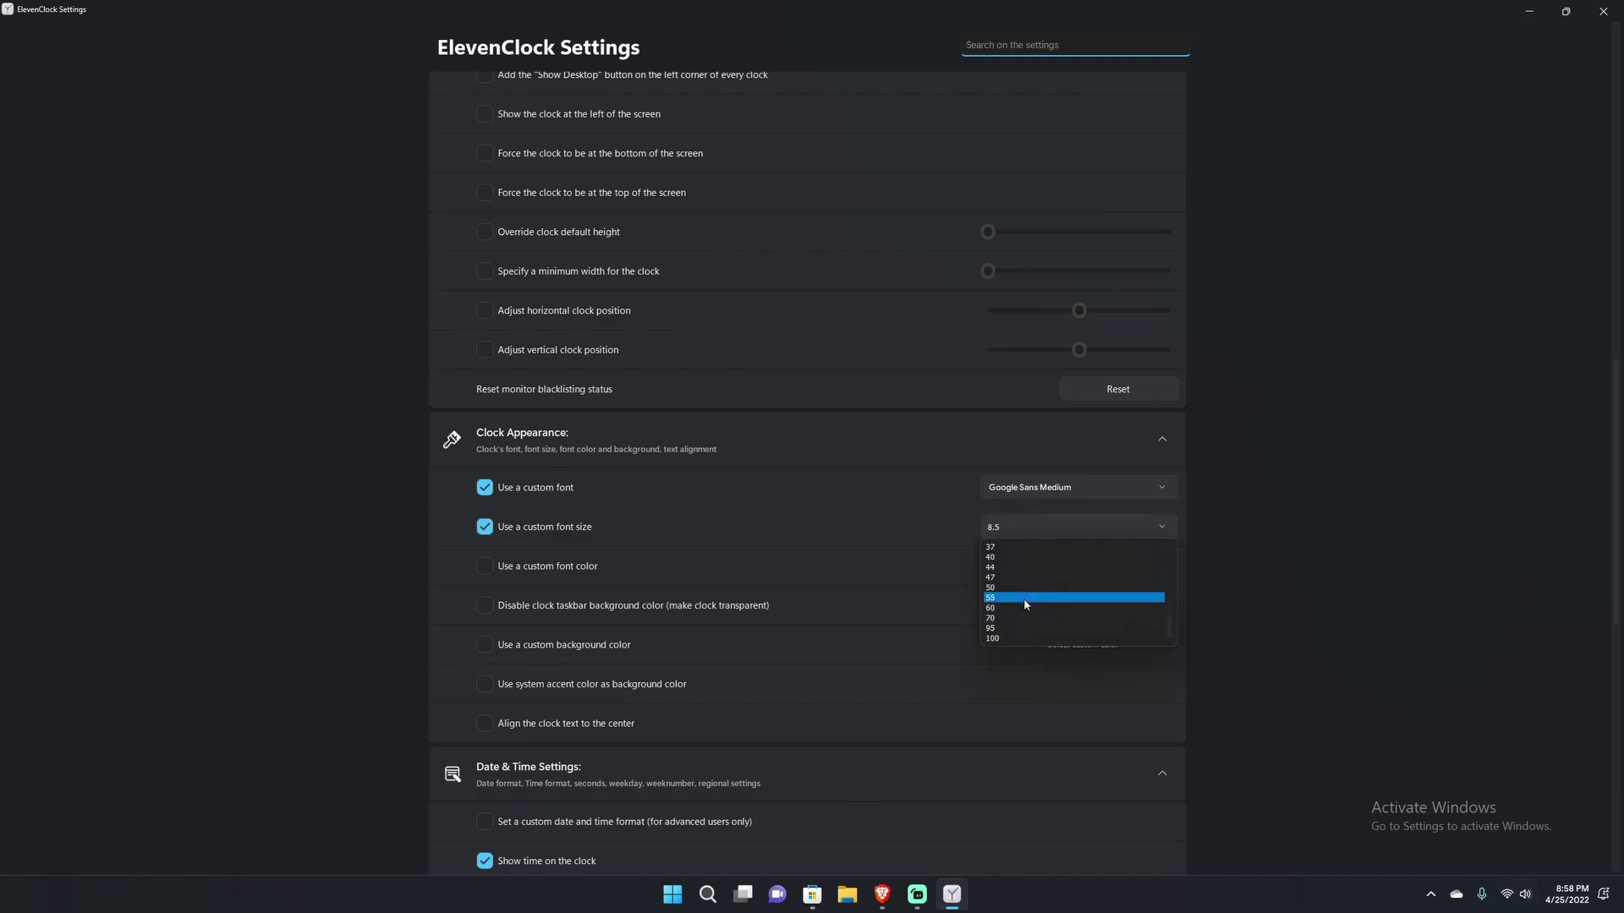
click(1030, 645)
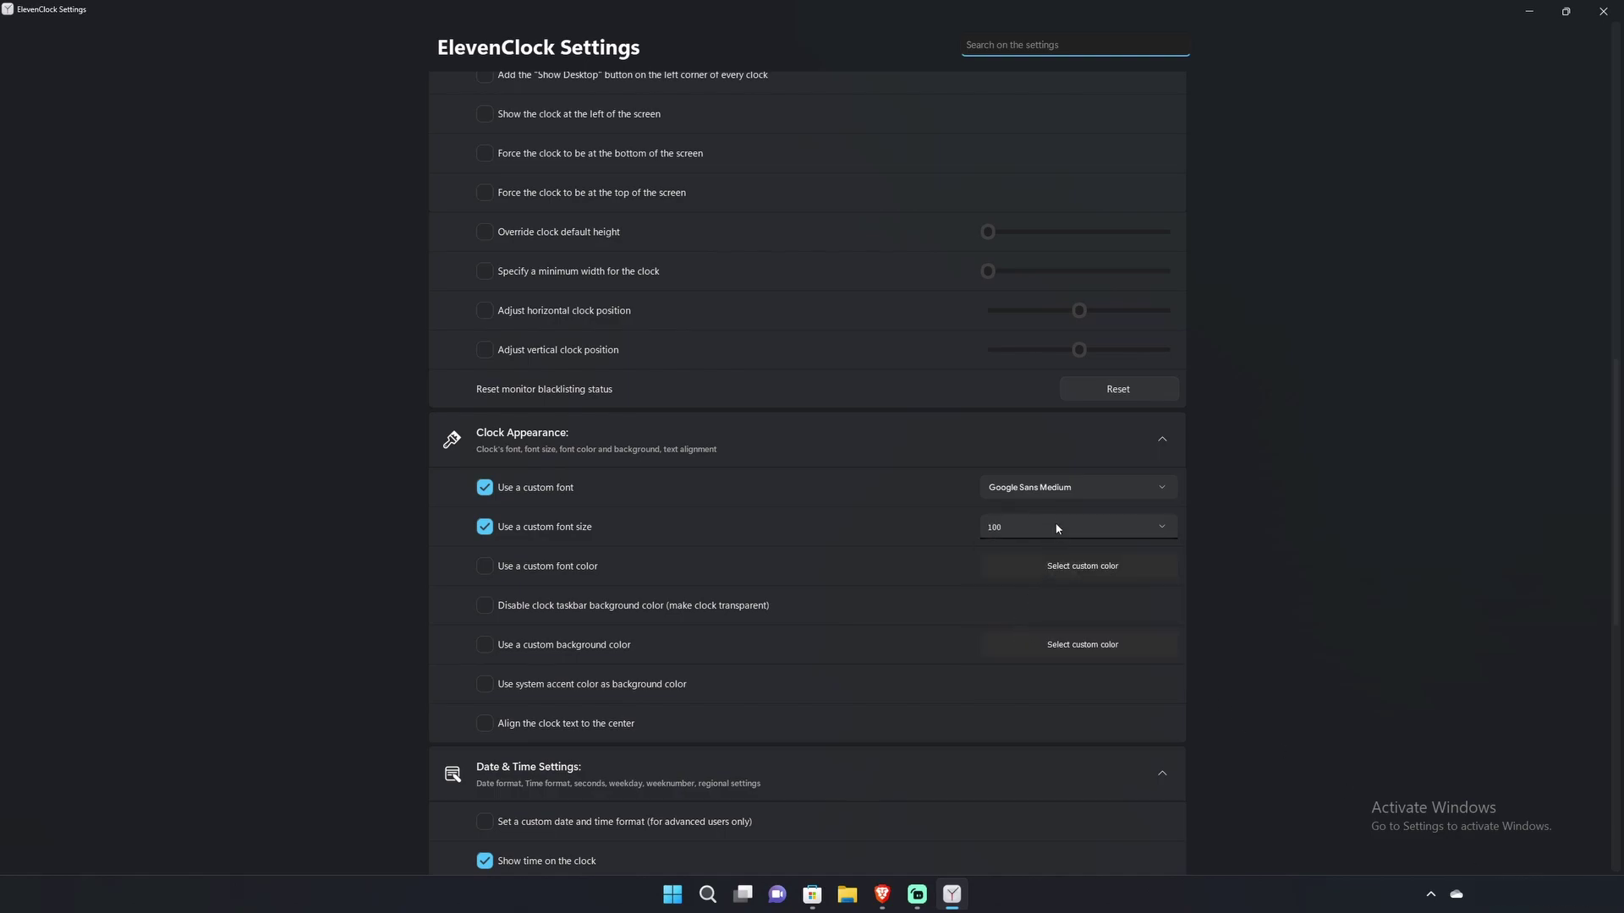
Step: Try clock font sizes 18, 16, 14 and finally 12
click(1057, 526)
scroll(1036, 609, up, 3)
click(1026, 593)
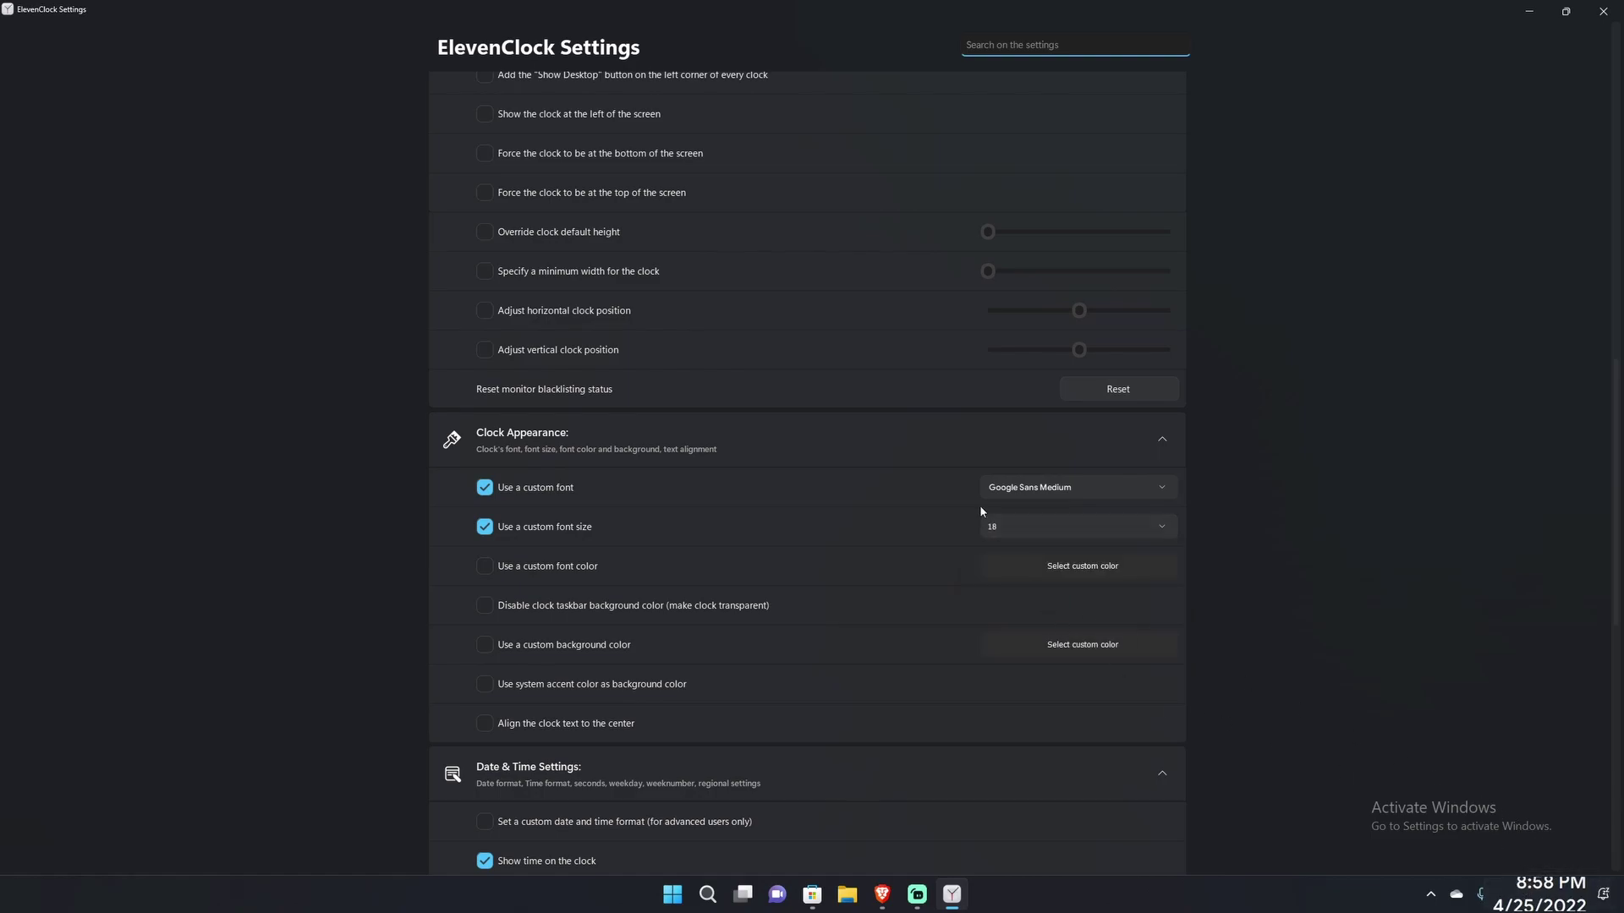
click(1015, 527)
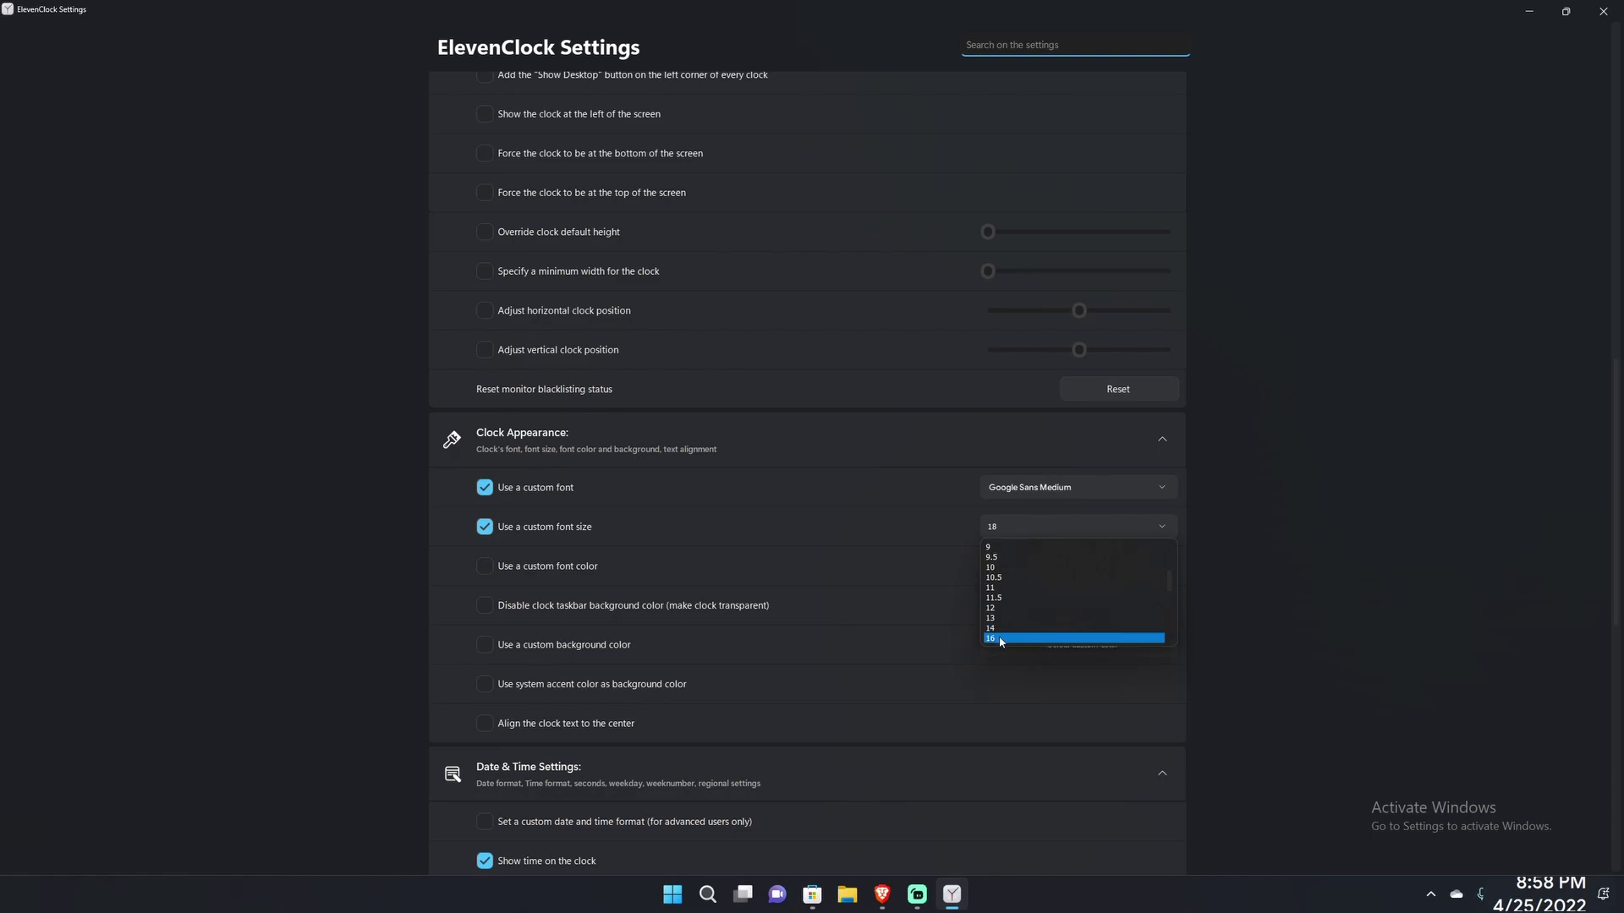
click(999, 638)
click(1037, 527)
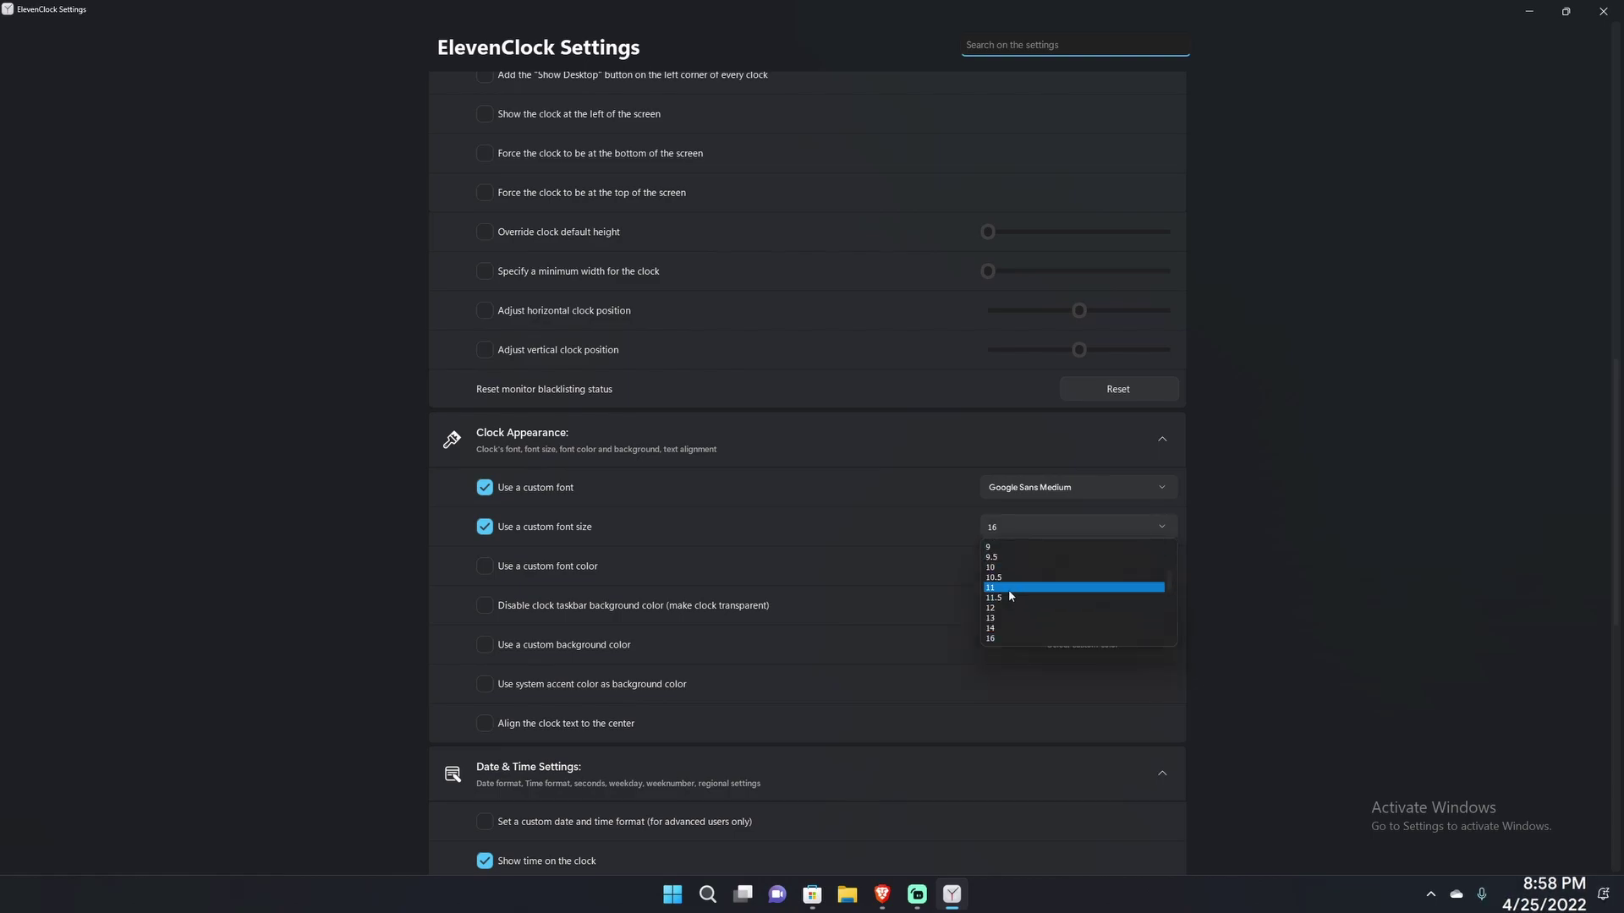
click(1016, 630)
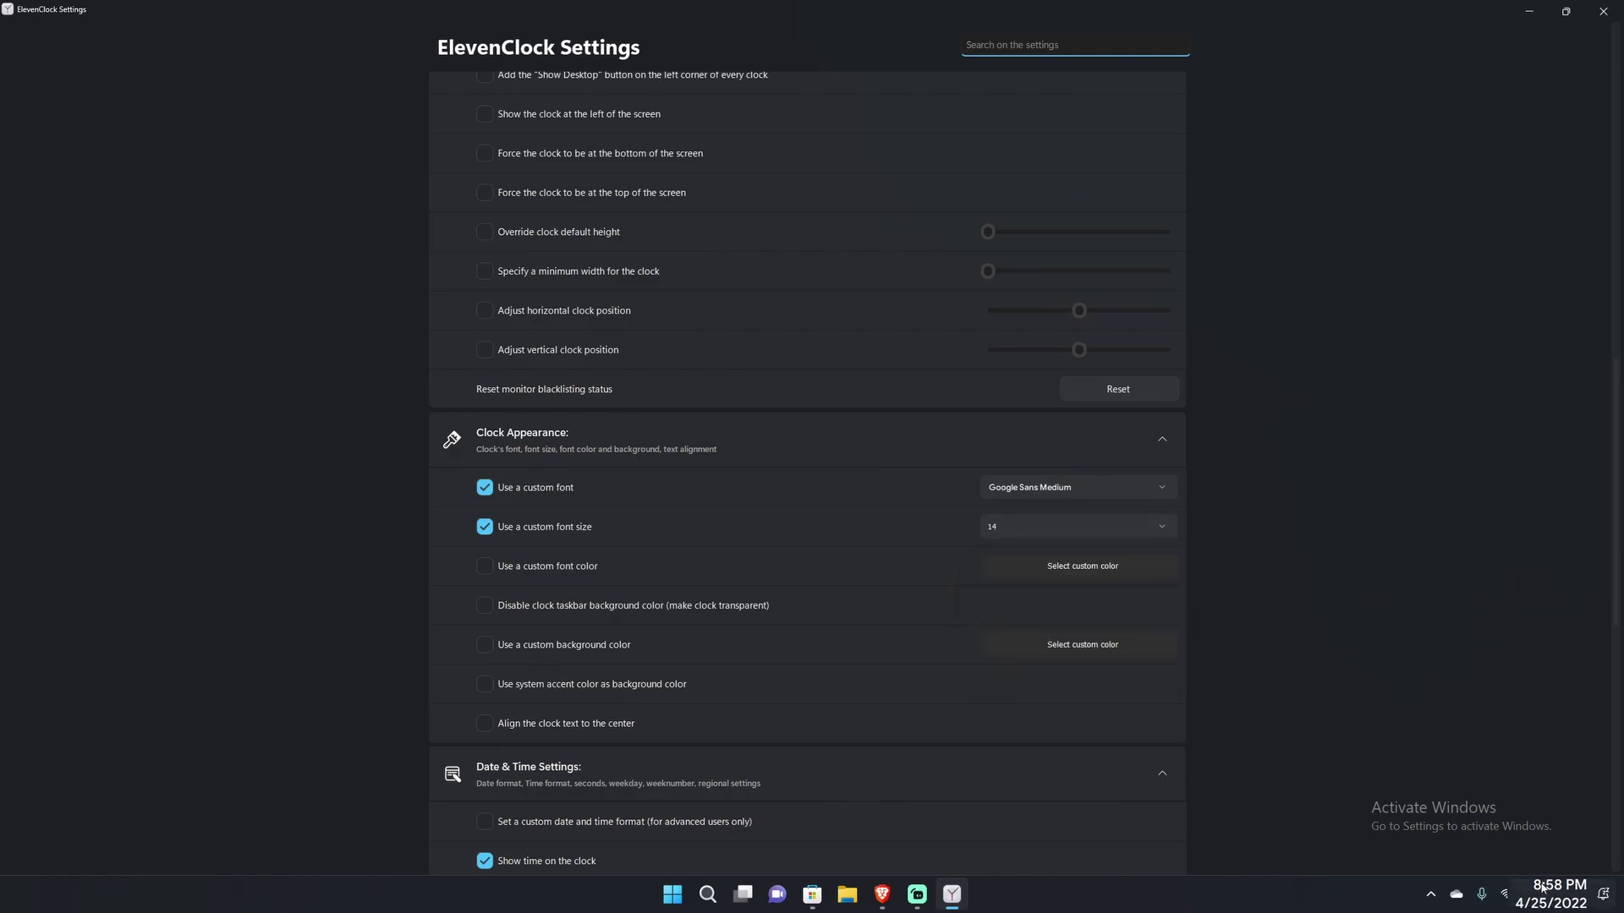
click(1078, 530)
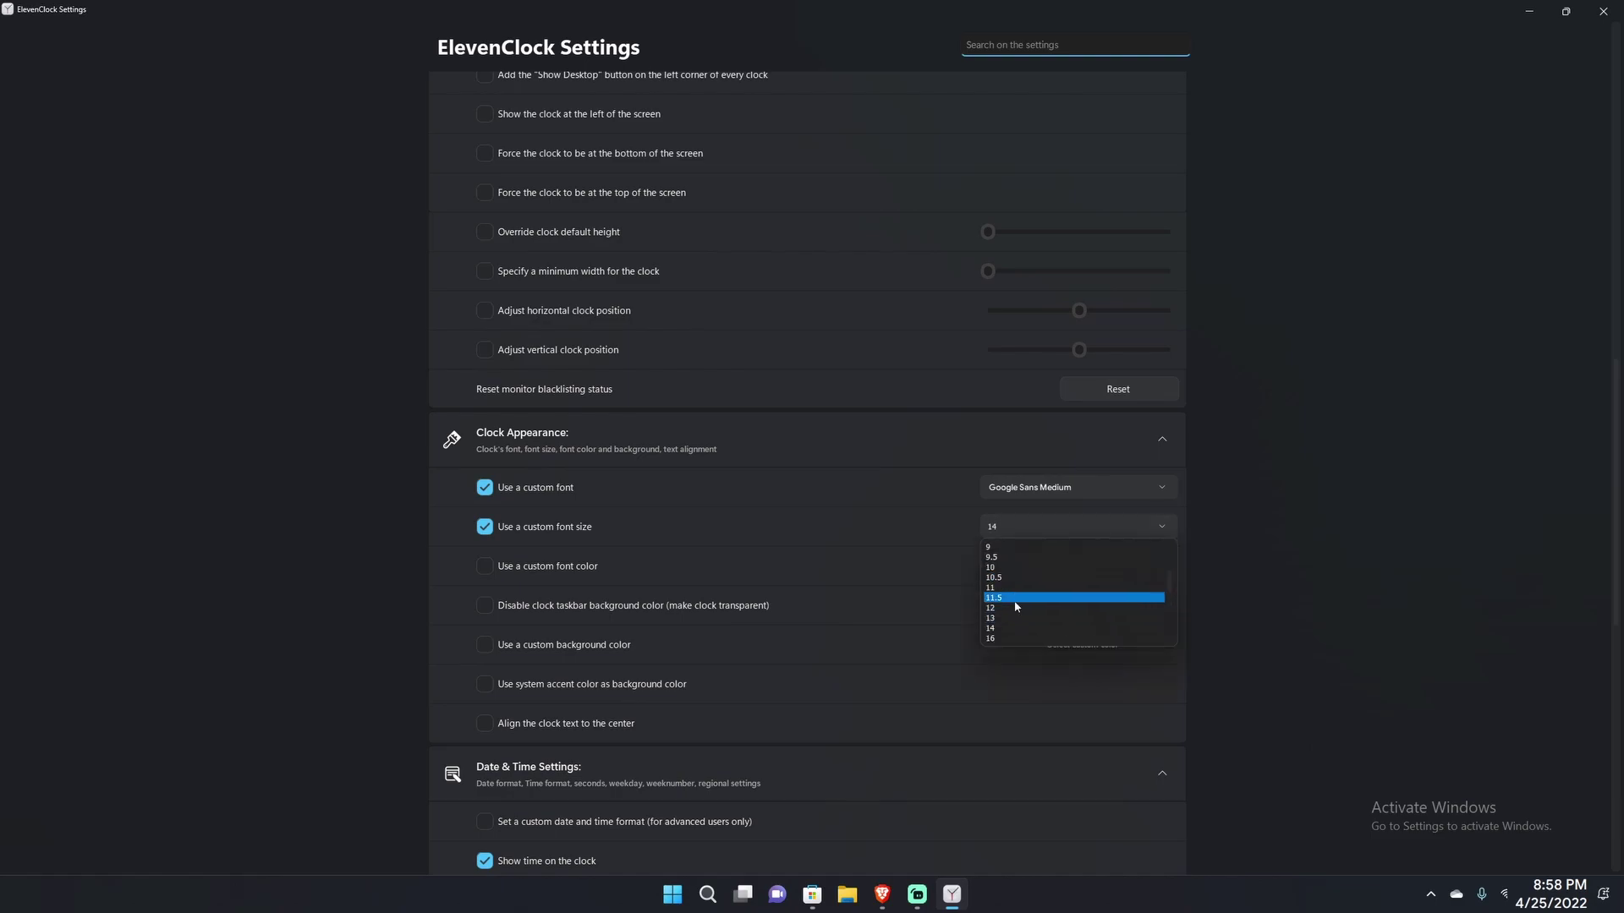
click(1004, 603)
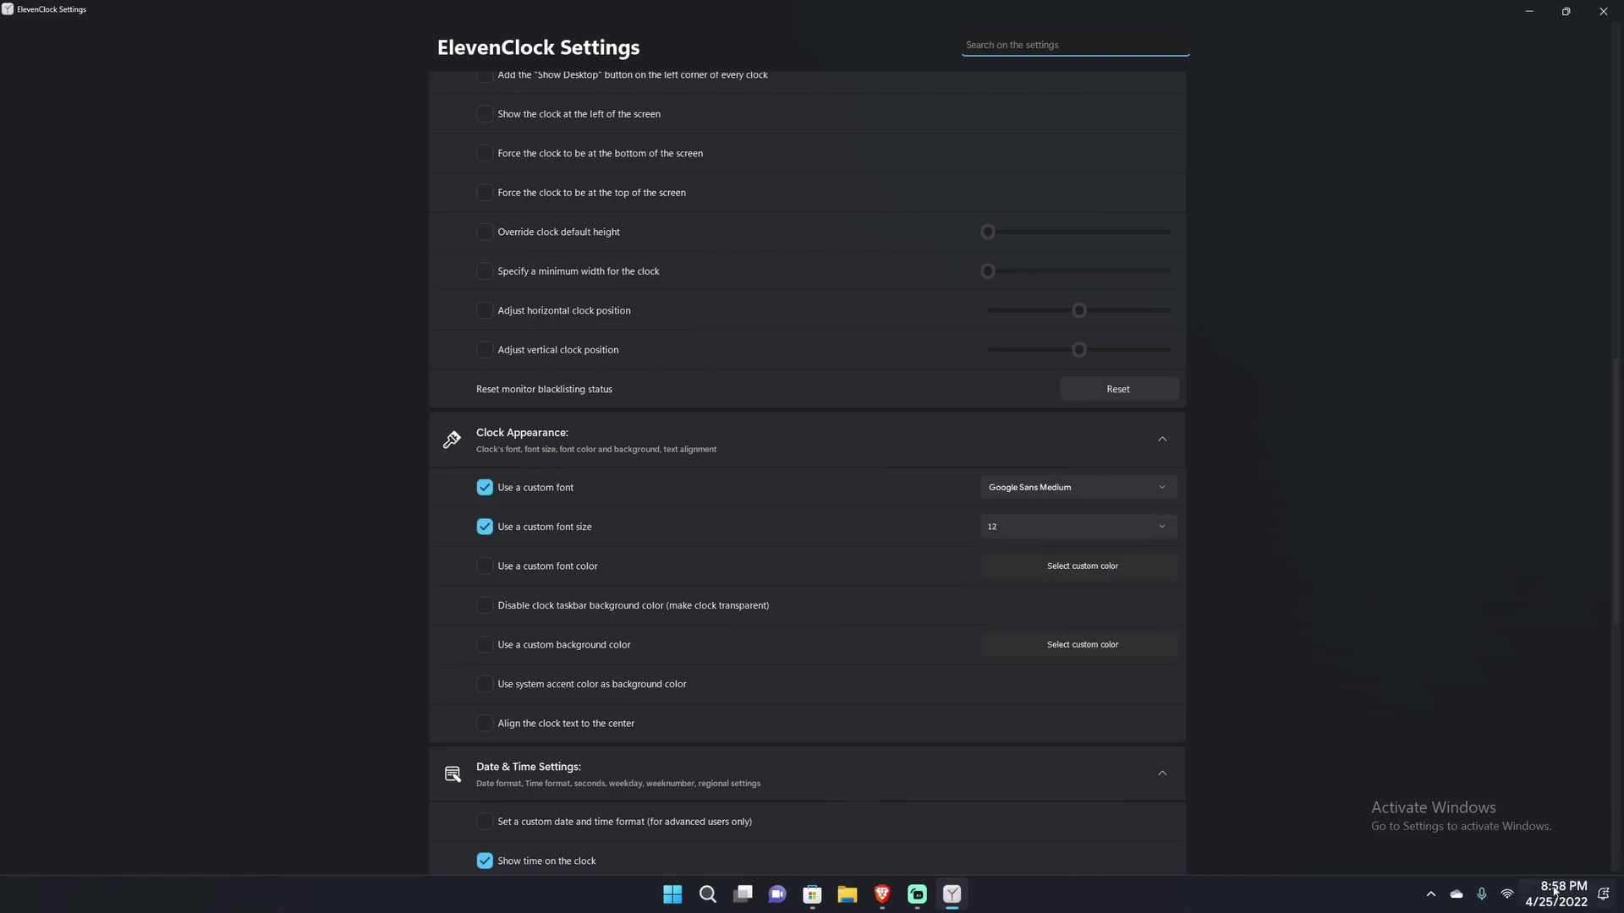
Step: Turn off both the custom font size and custom font options
click(1019, 524)
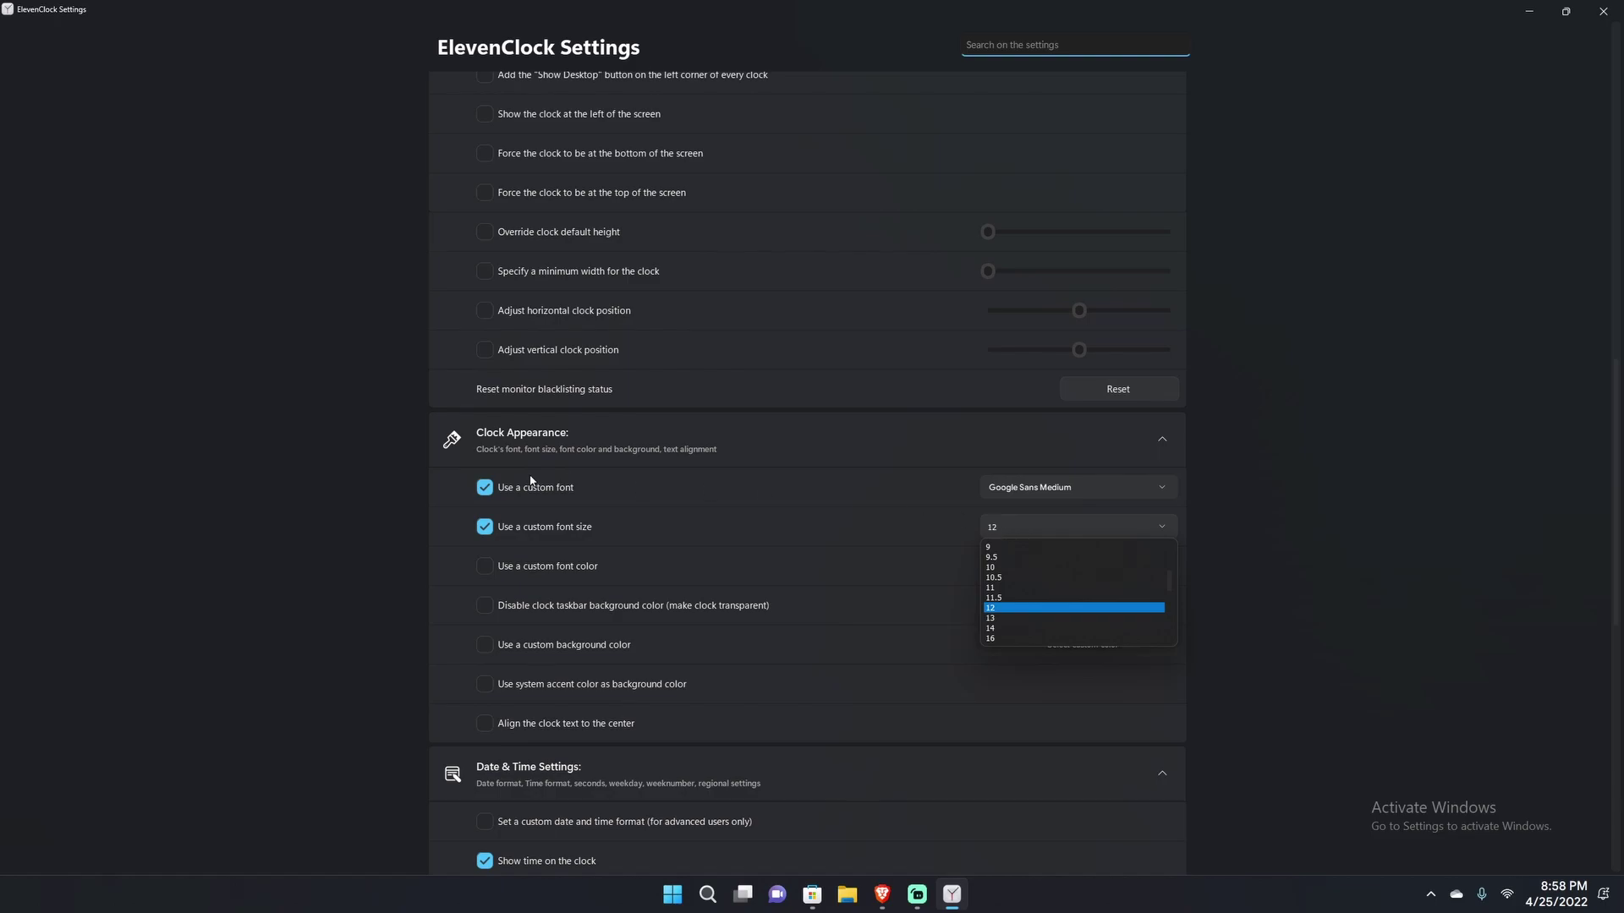
click(483, 526)
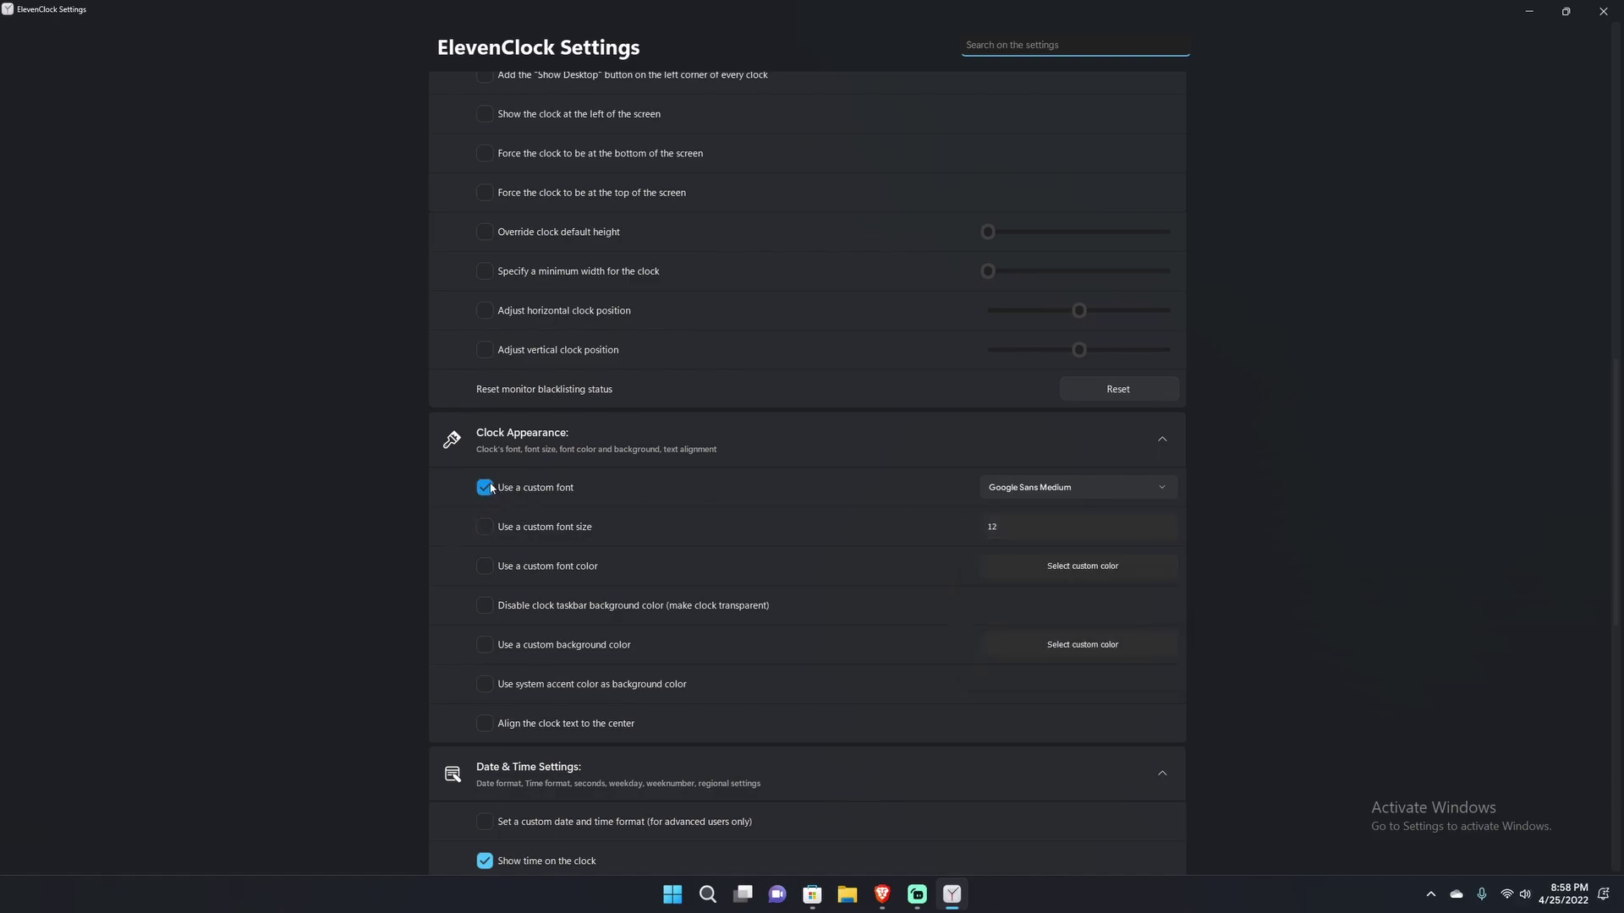
click(489, 488)
Step: Enable a custom clock background colour and toggle the transparent background on and off
click(486, 645)
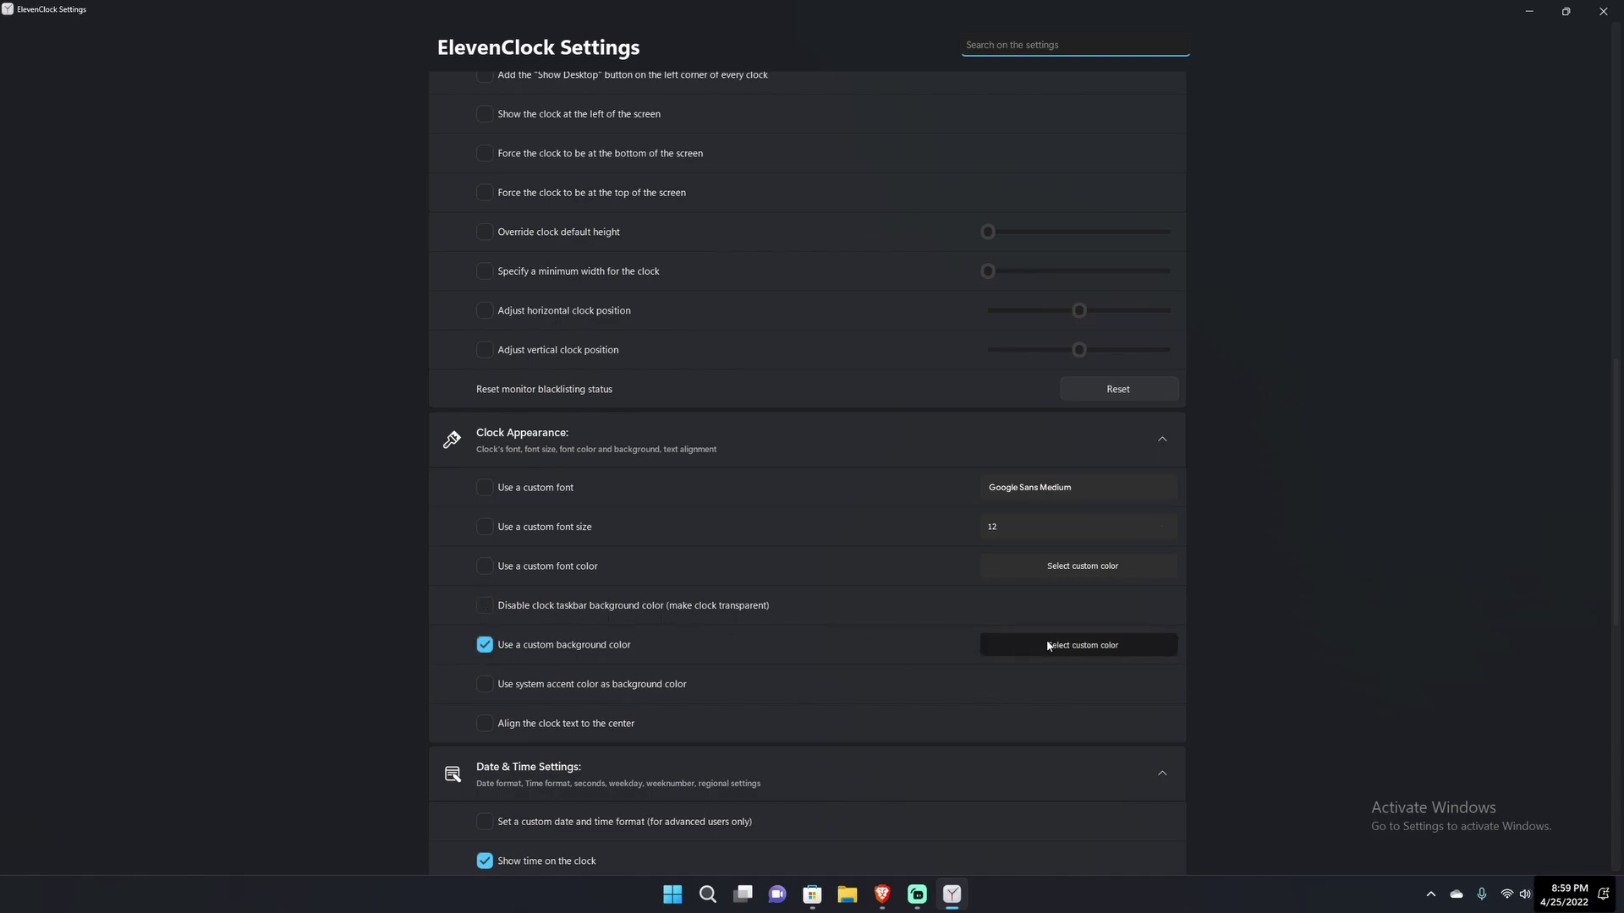
click(988, 634)
click(484, 605)
click(485, 605)
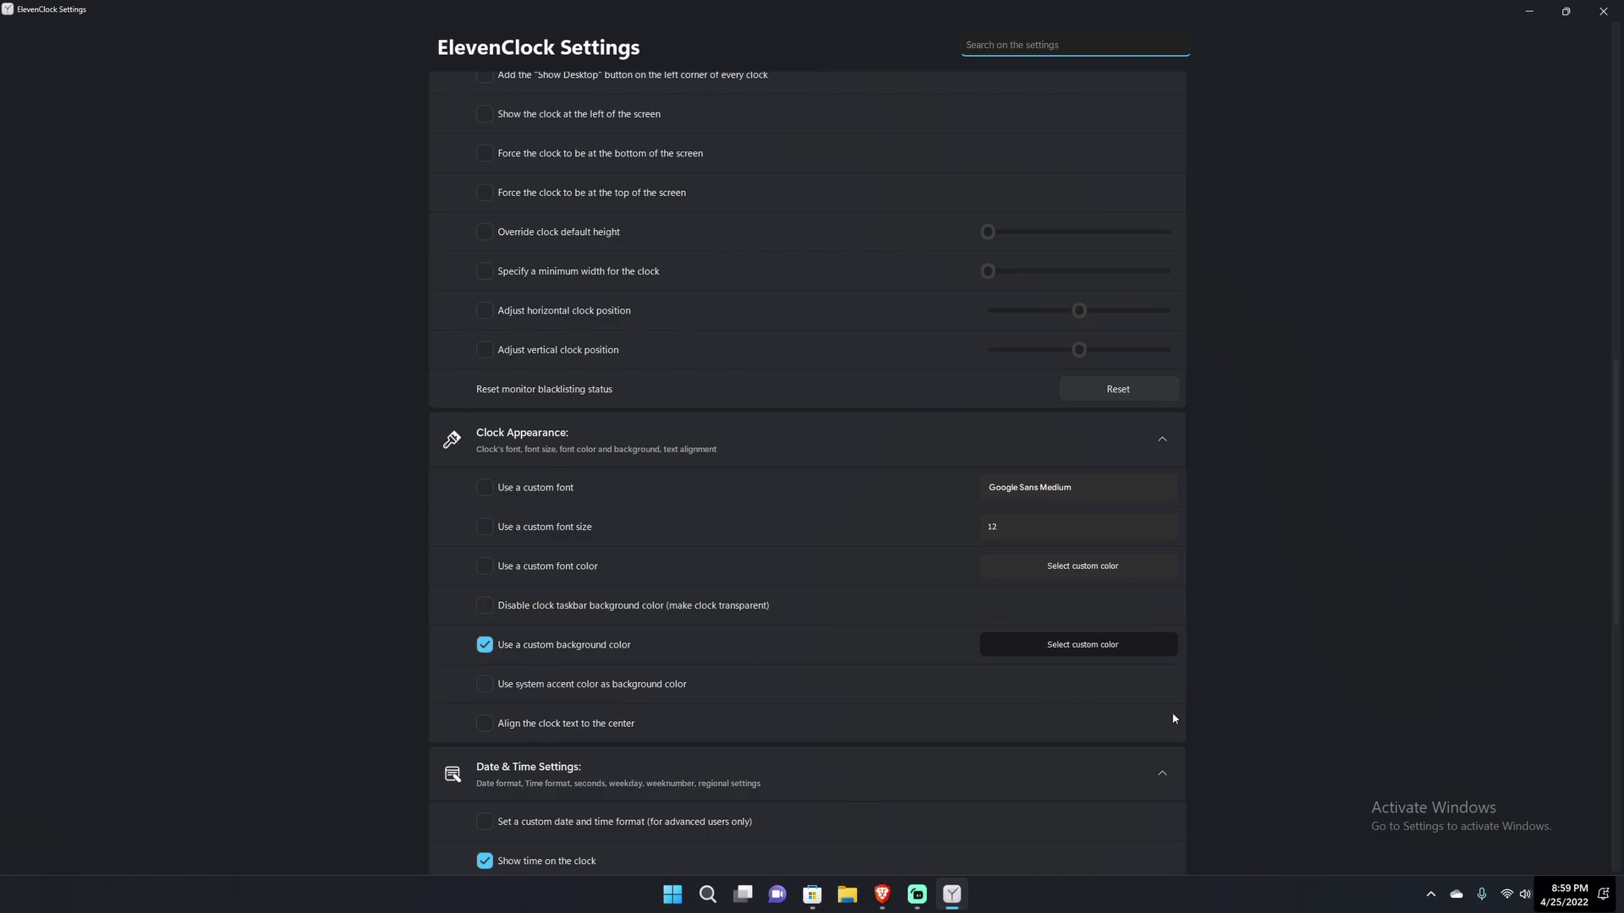
Step: Apply a red #ff0307 clock background, then switch the custom background colour off
click(1072, 645)
click(789, 373)
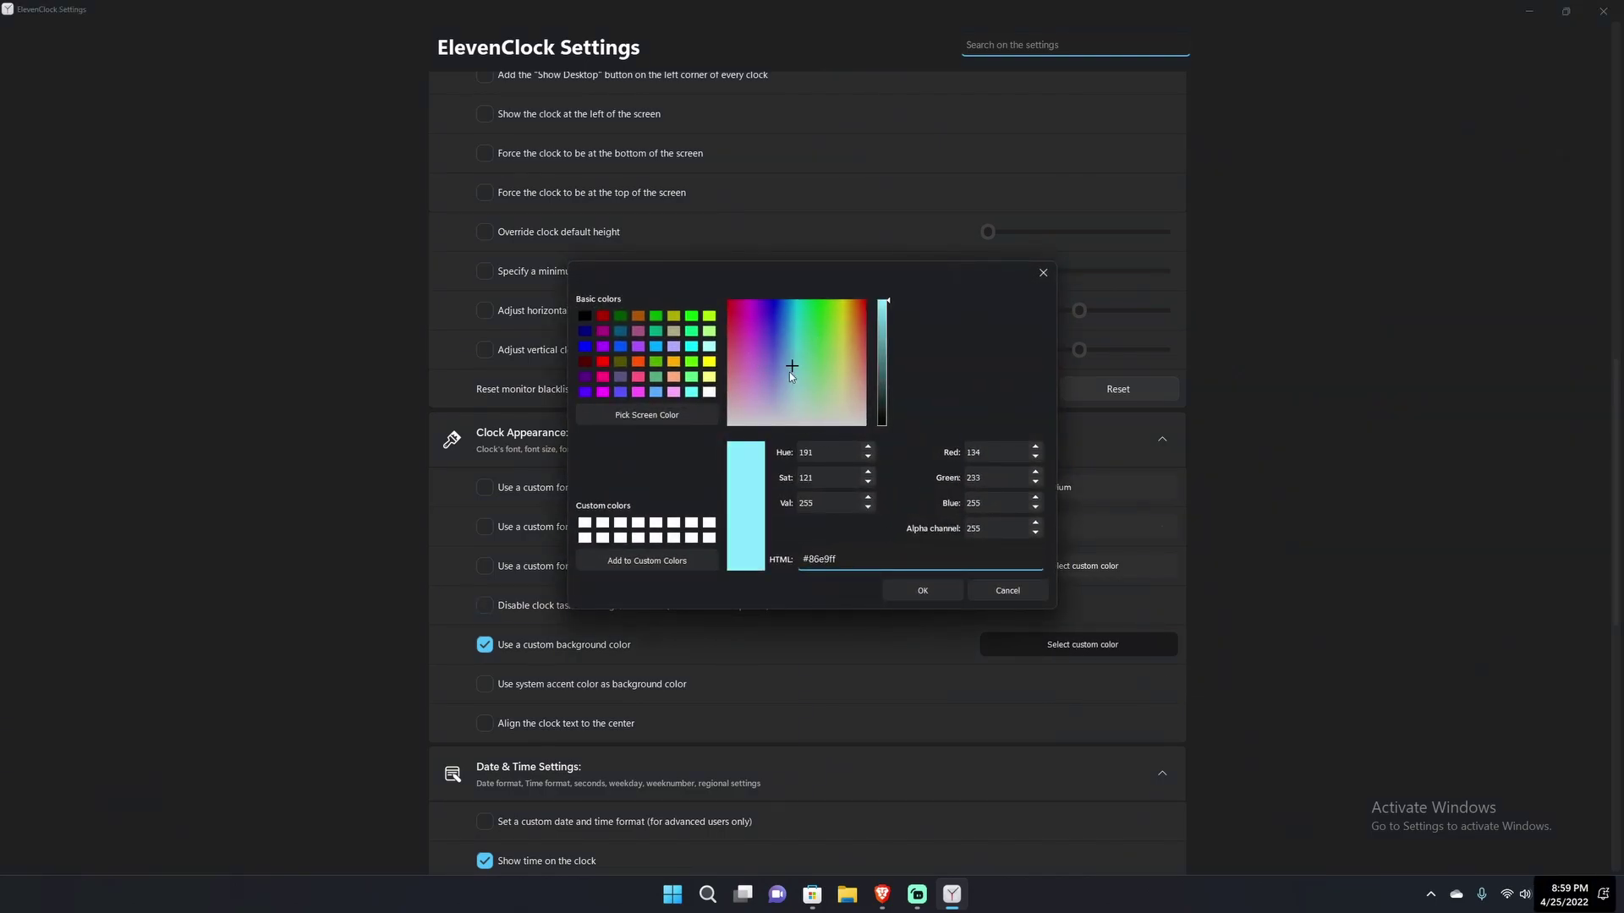
click(748, 378)
drag(748, 378, 728, 302)
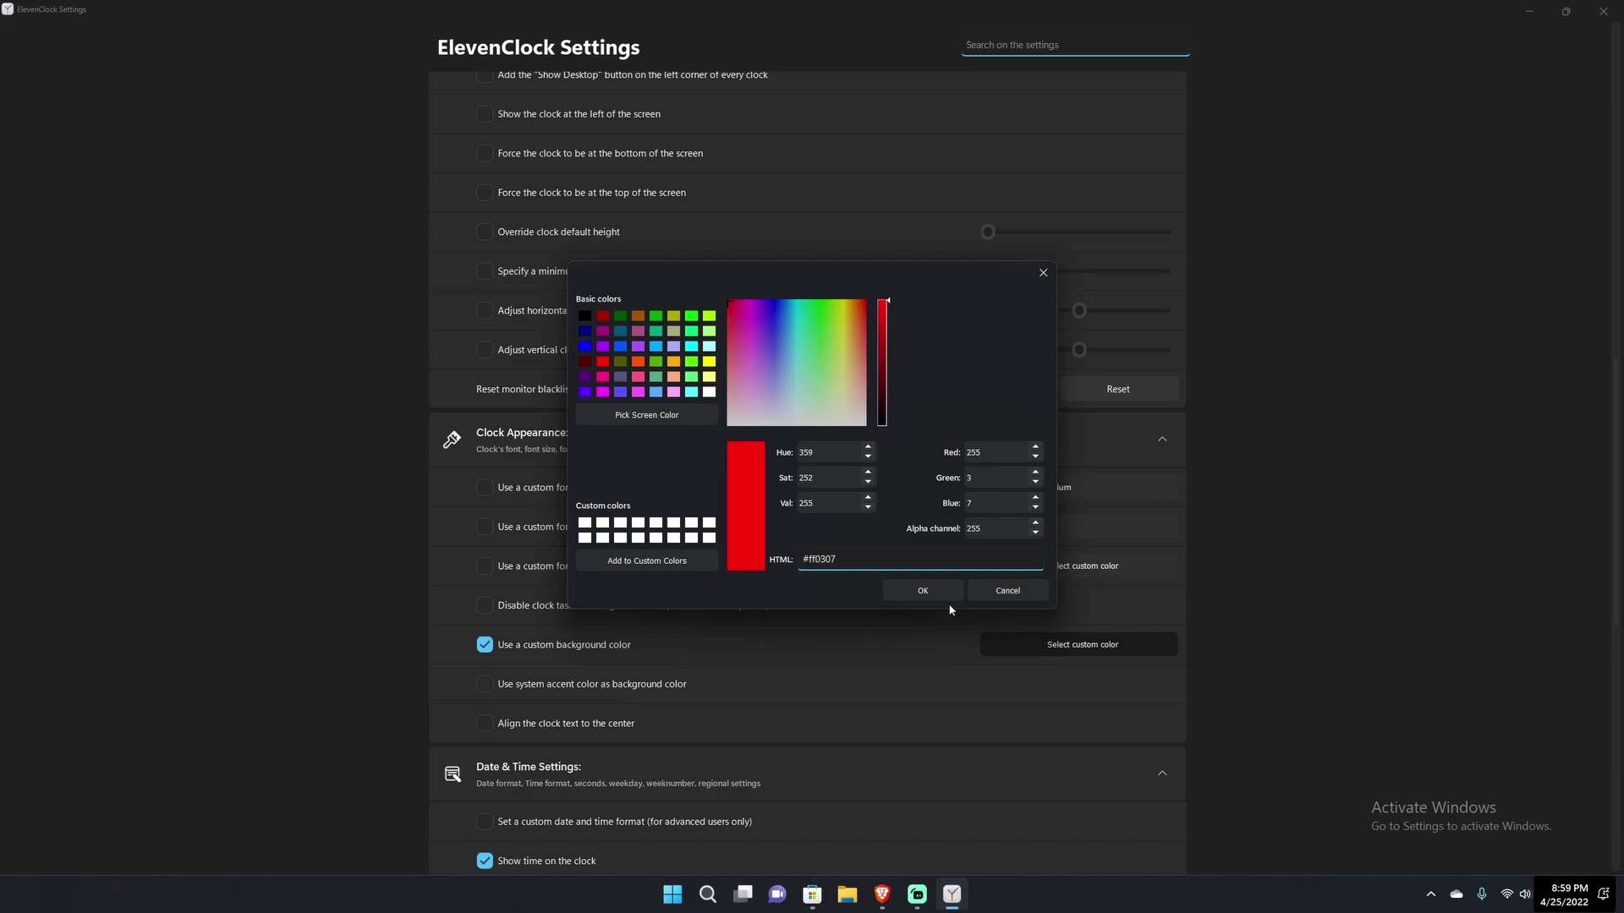
click(924, 590)
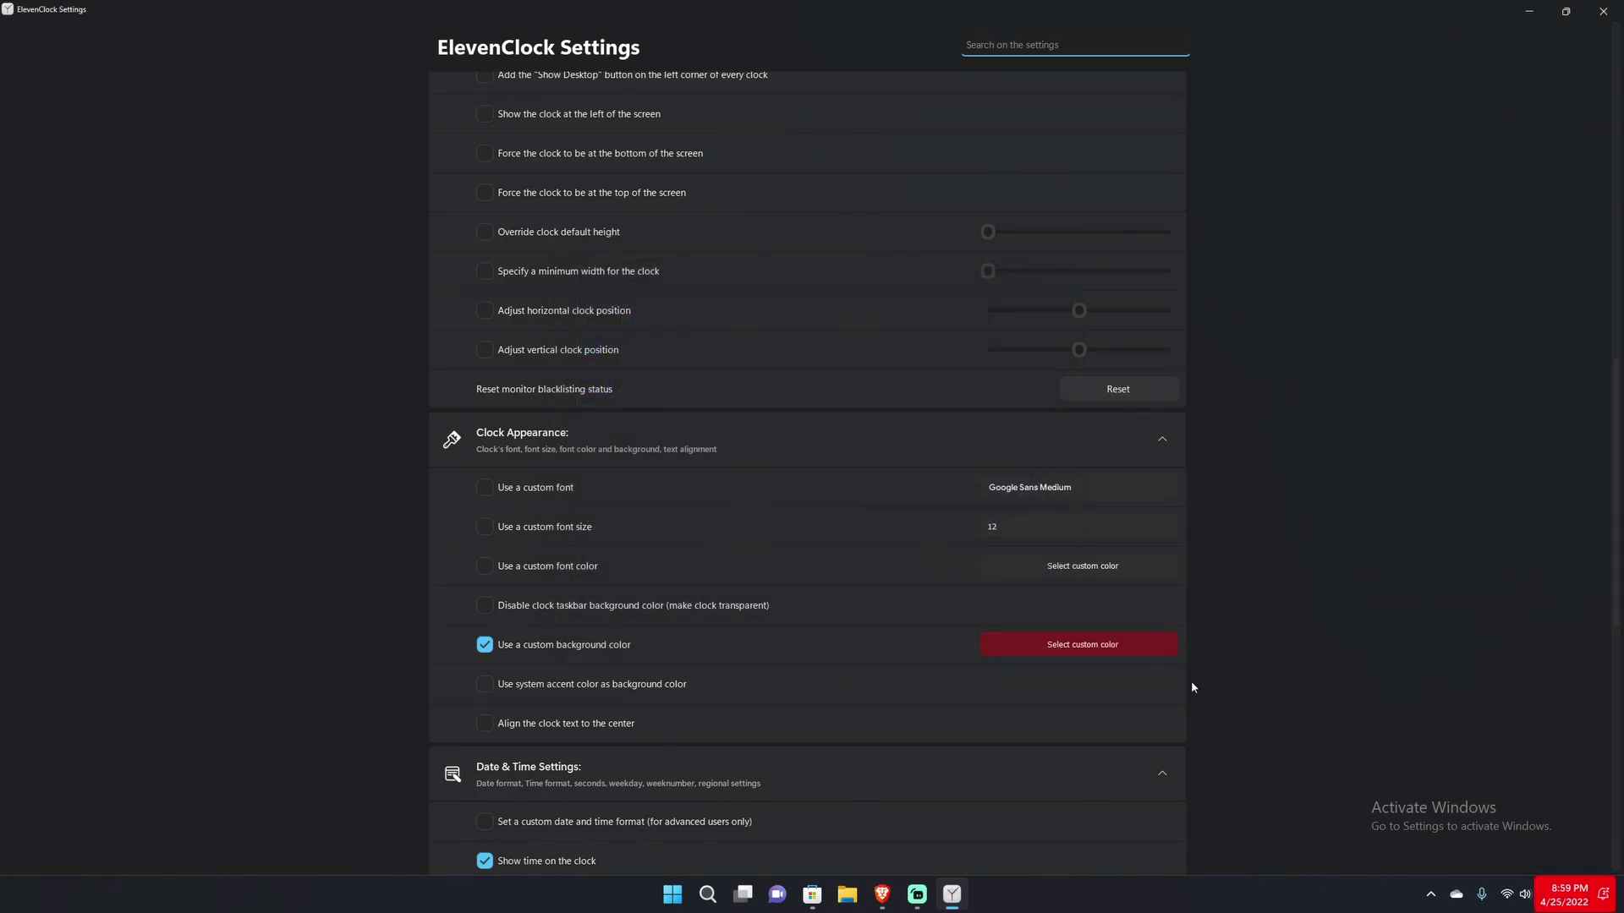
click(487, 645)
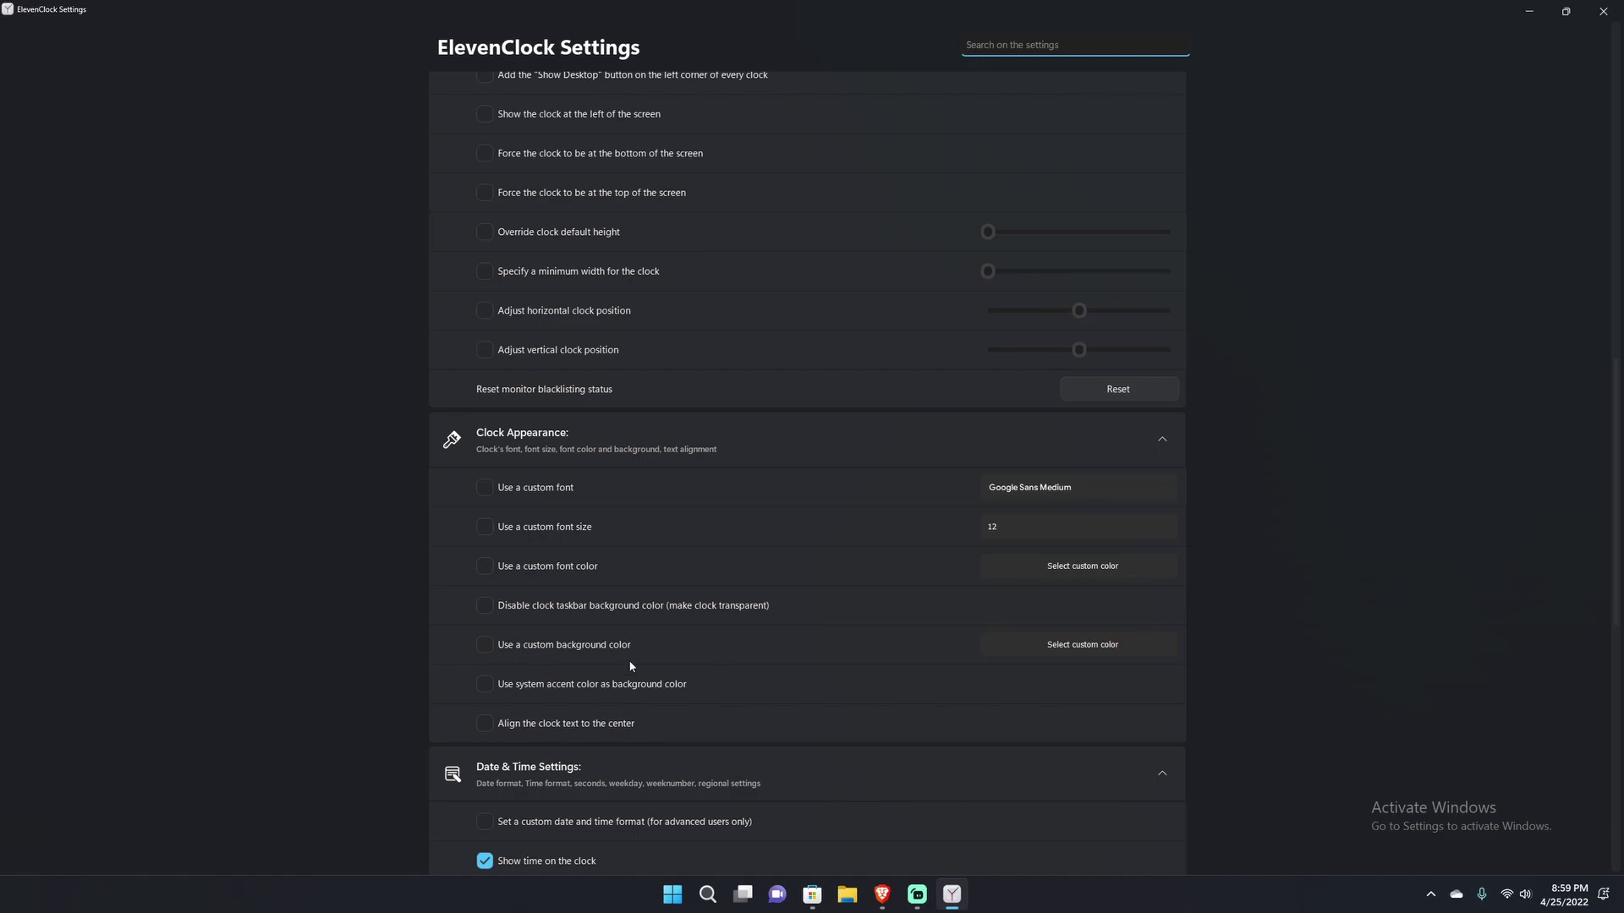
click(486, 685)
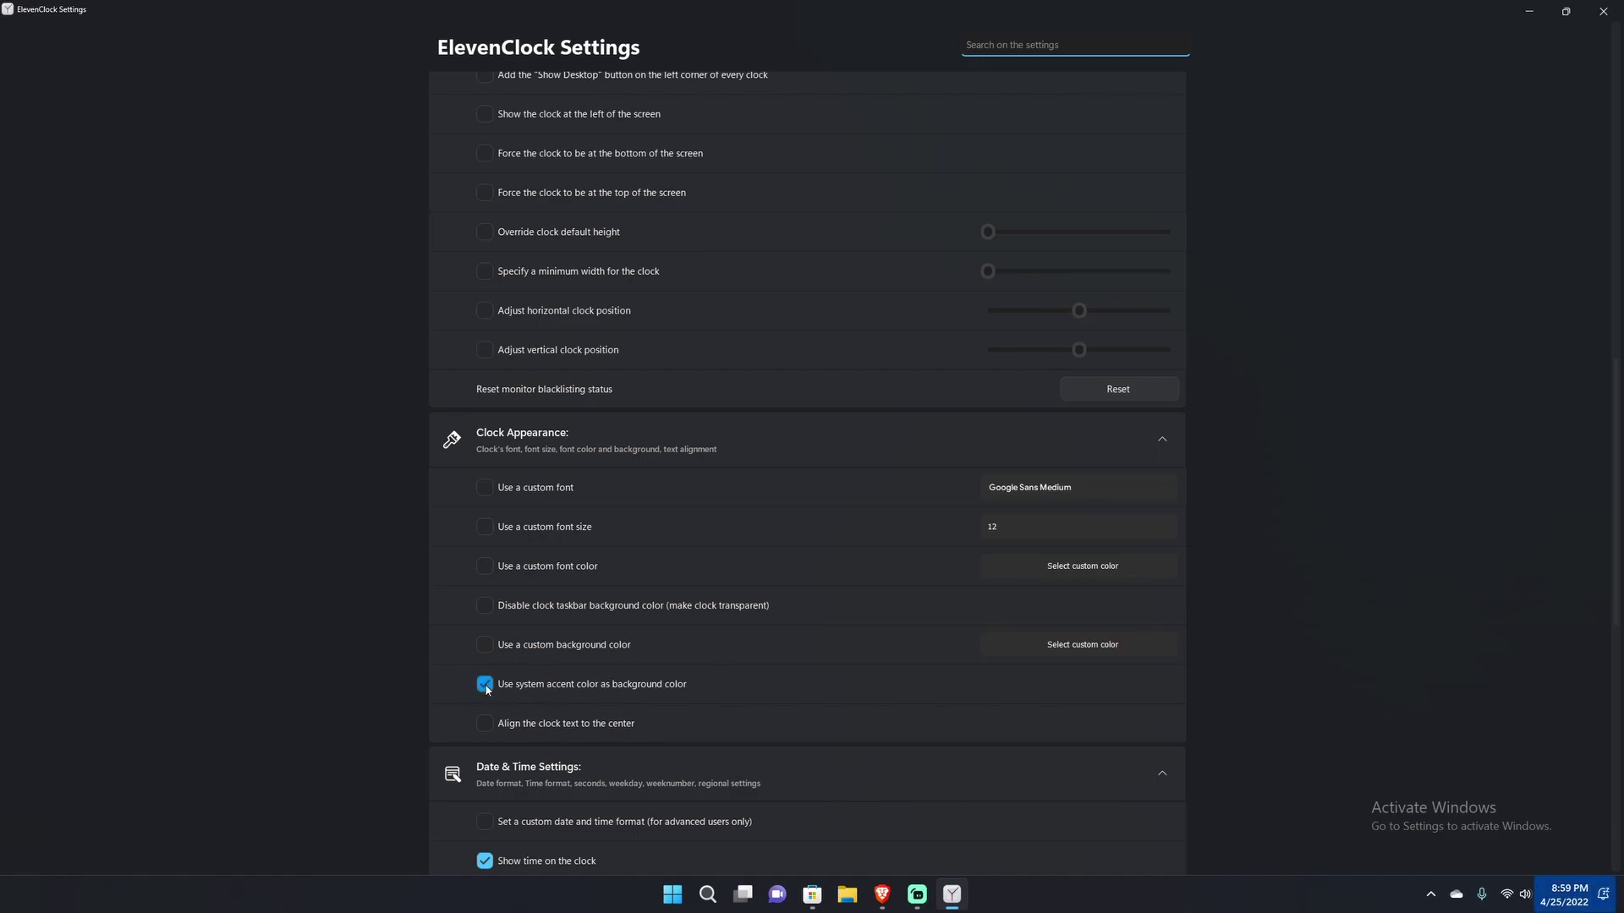
click(487, 689)
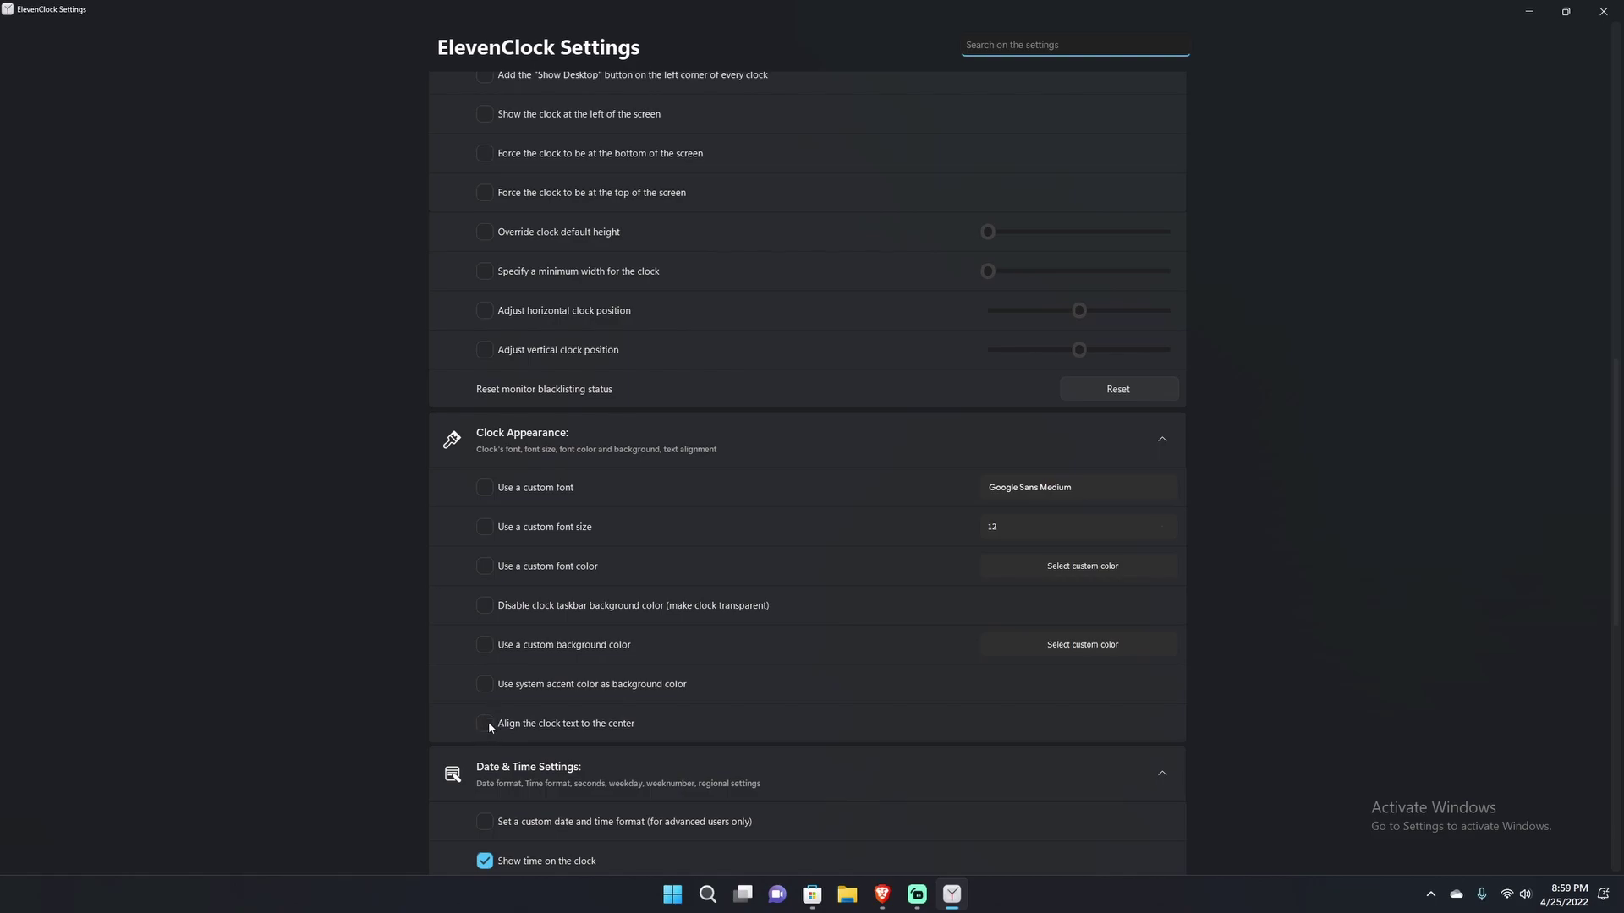
click(487, 724)
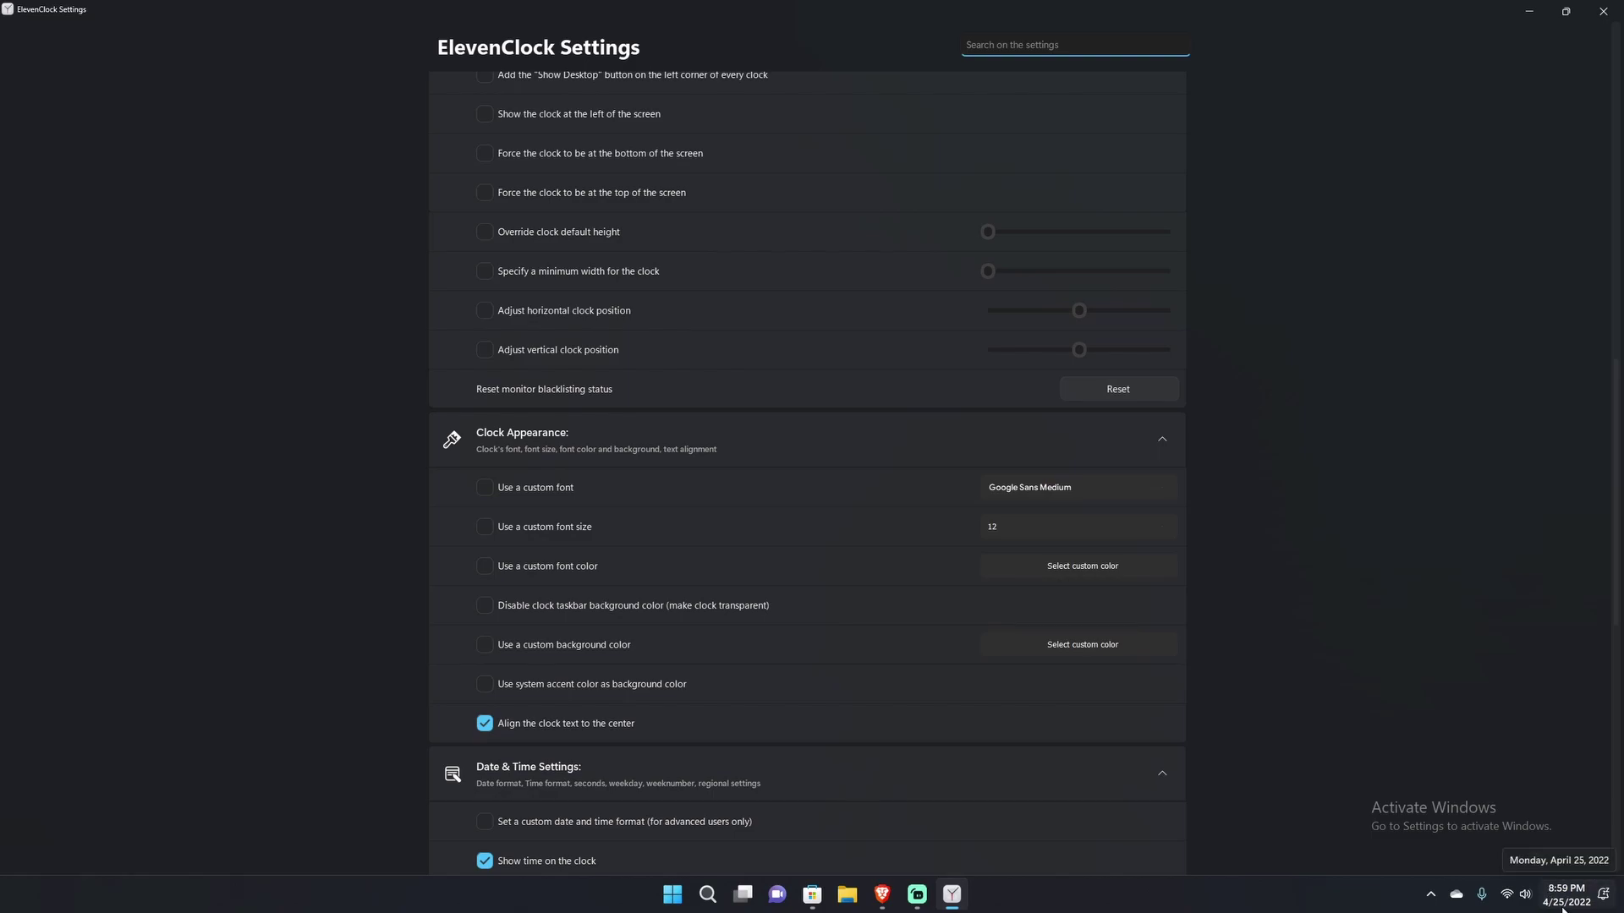
click(486, 724)
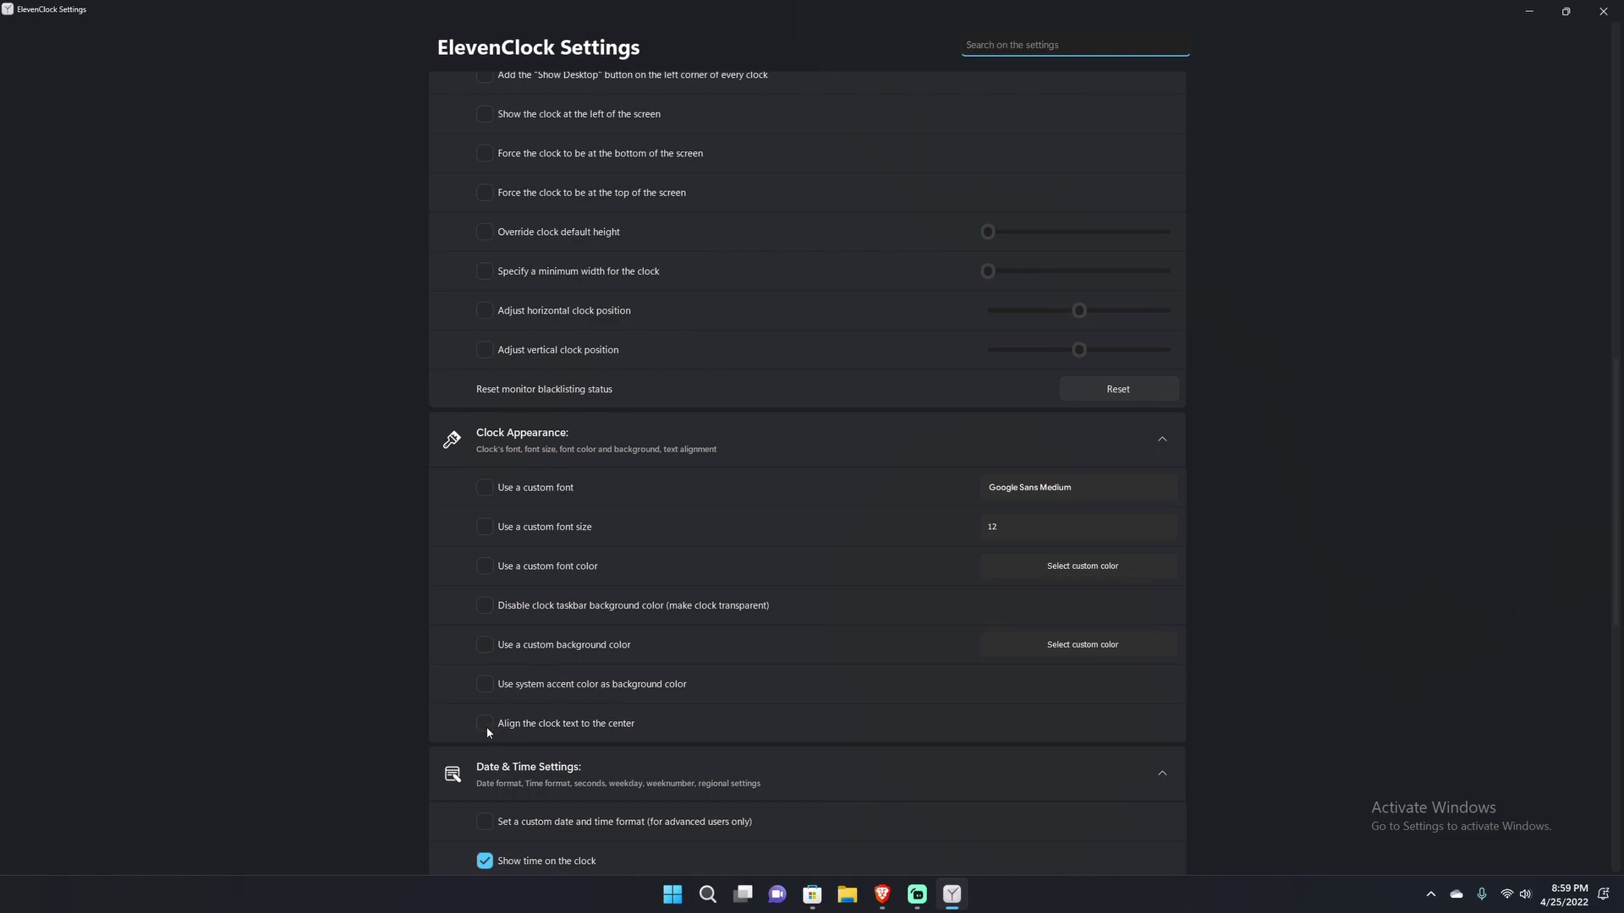
click(486, 724)
Step: Turn the taskbar clock's time and date off and back on, leaving both shown
scroll(790, 778, down, 3)
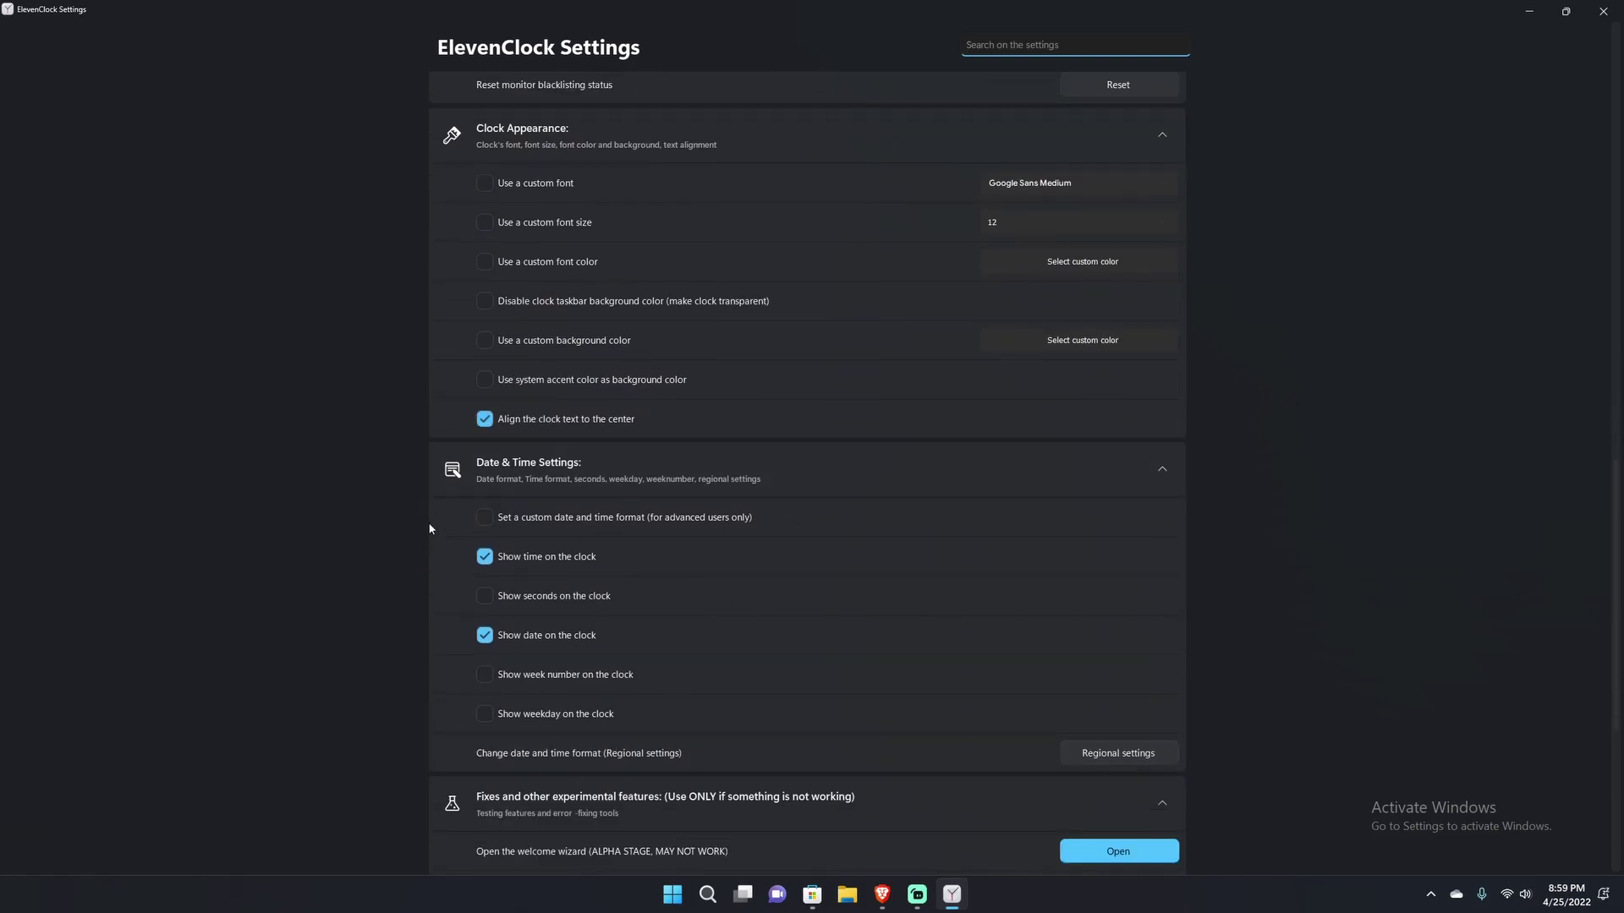
click(485, 557)
click(485, 636)
click(485, 636)
click(487, 555)
click(486, 557)
click(486, 558)
Step: Try seconds and week number, turn both off again, then show the weekday Monday
click(495, 605)
click(485, 597)
click(484, 674)
click(487, 677)
click(485, 716)
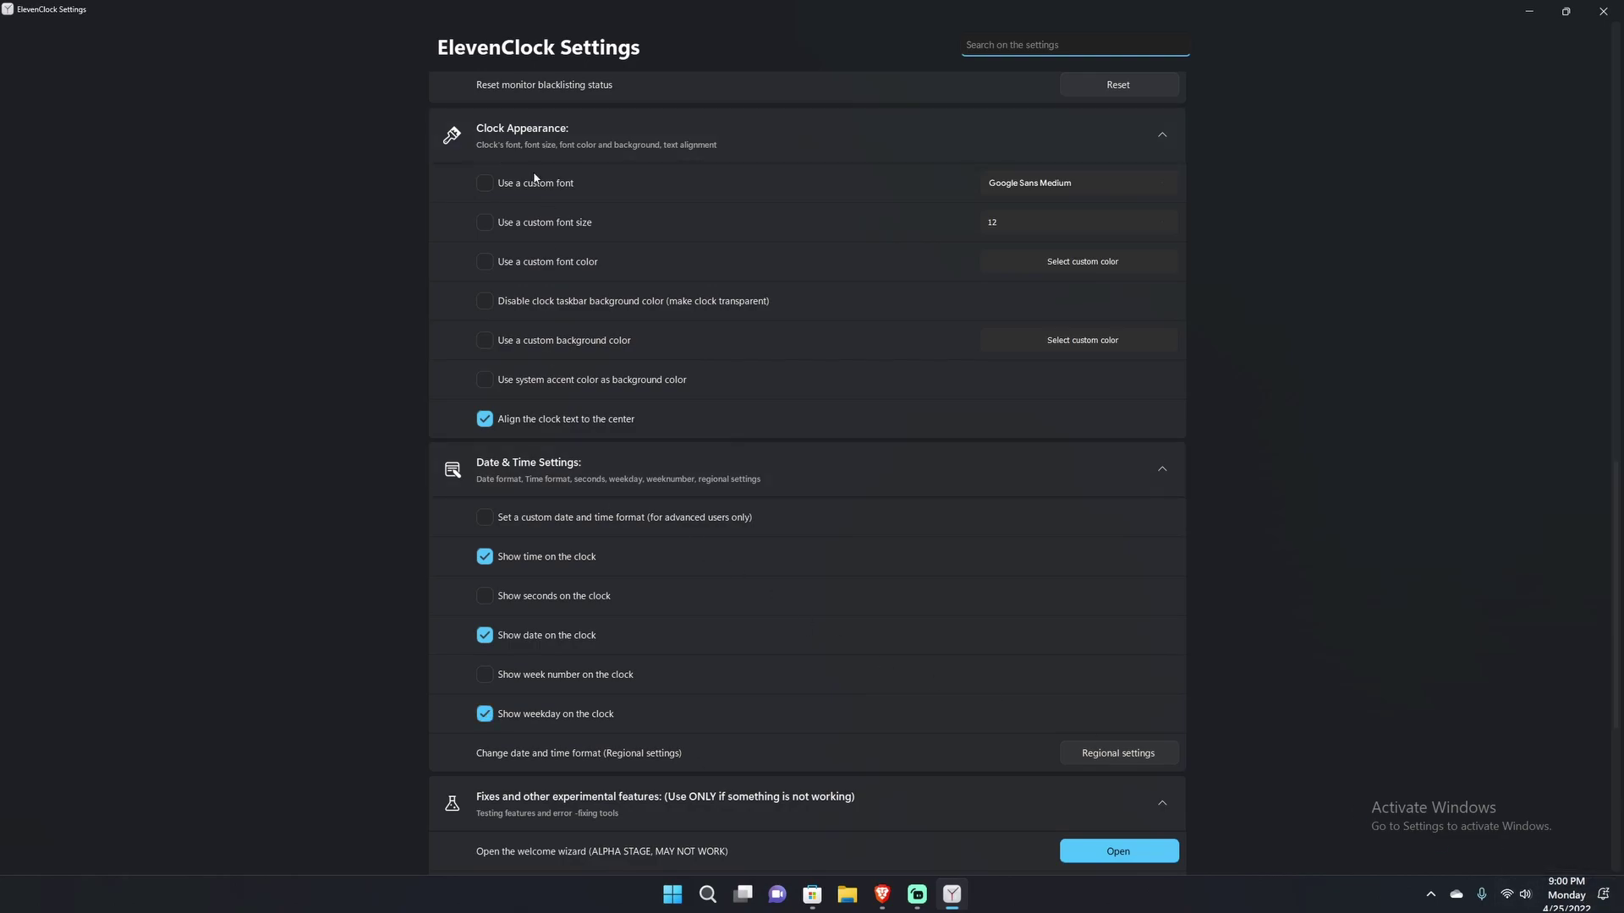
Step: Enable a custom clock font size of 7.5 and check the clock against the calendar flyout
click(485, 223)
click(1068, 222)
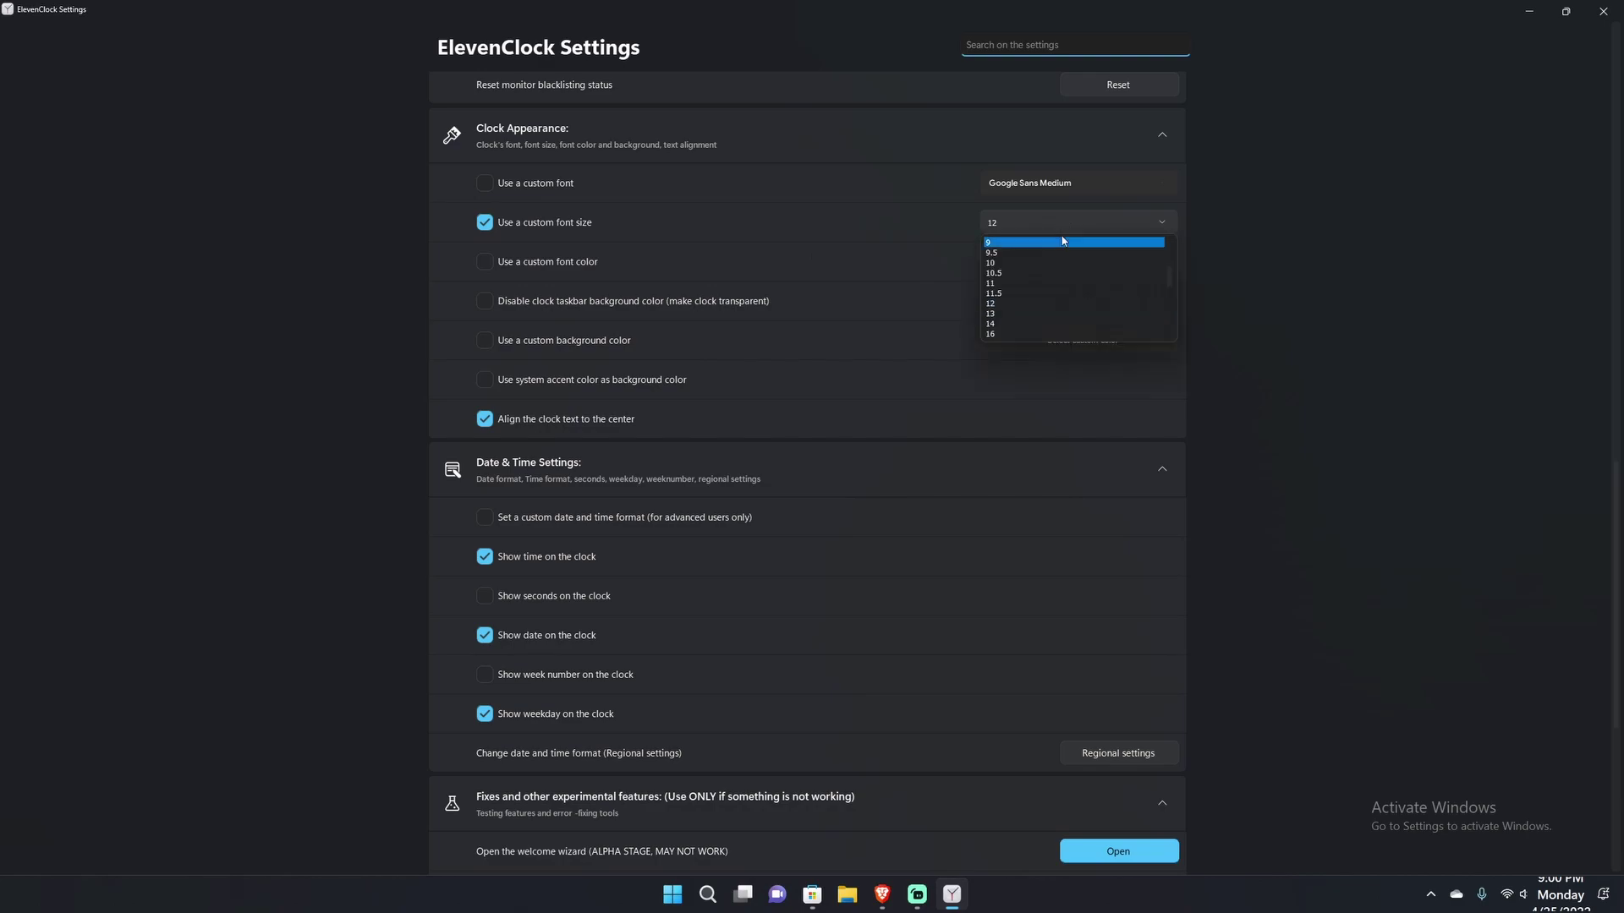
scroll(1015, 275, up, 3)
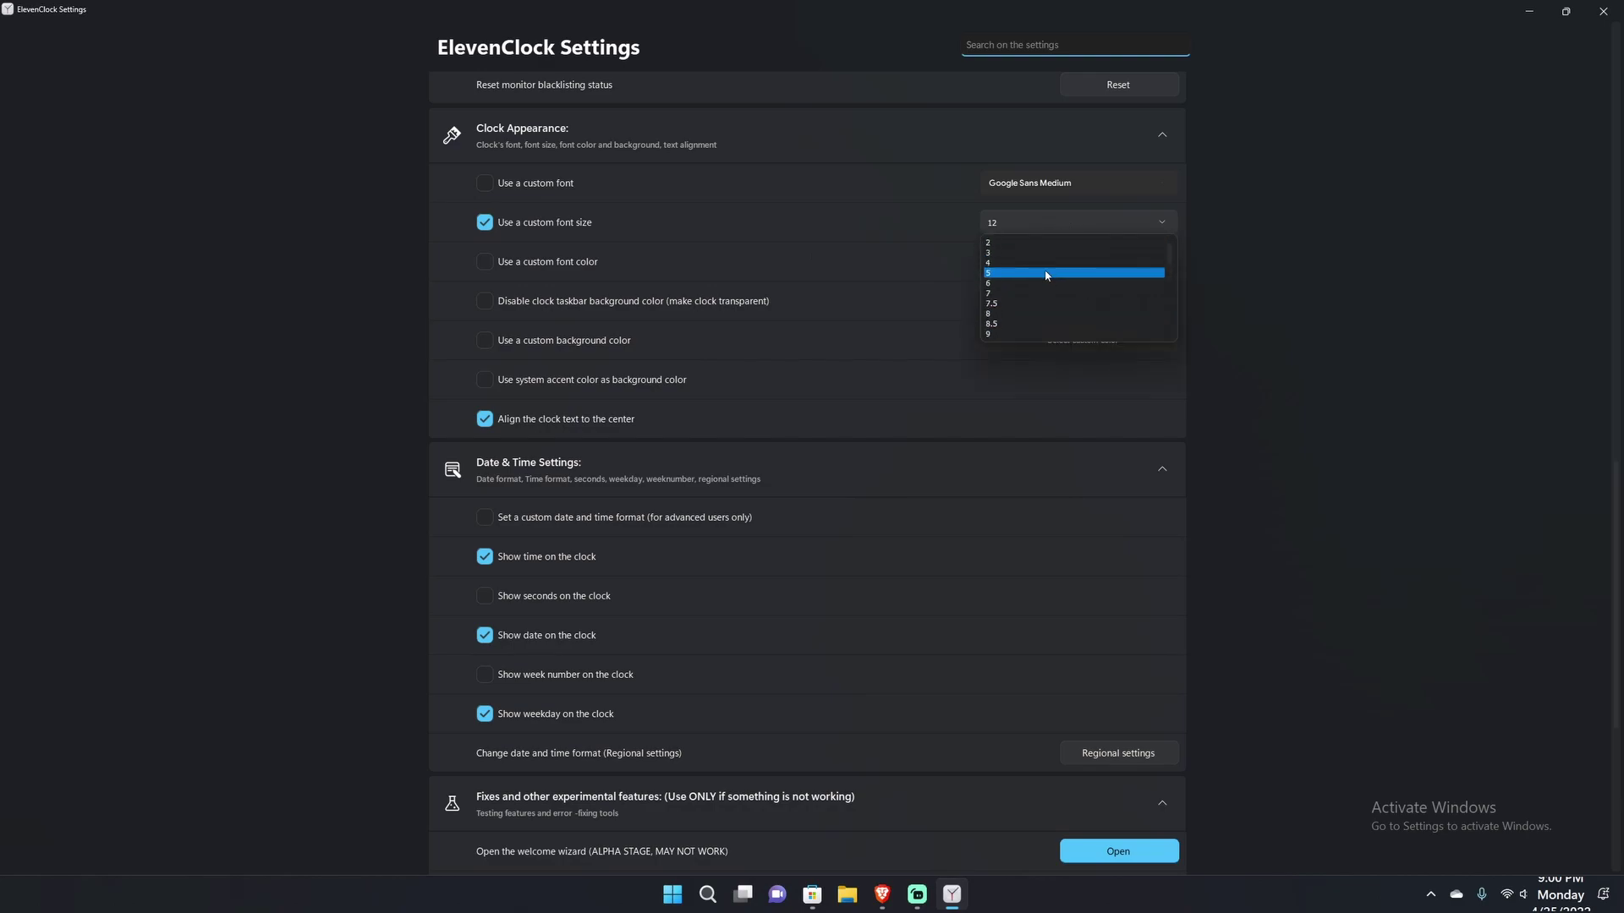
click(1006, 305)
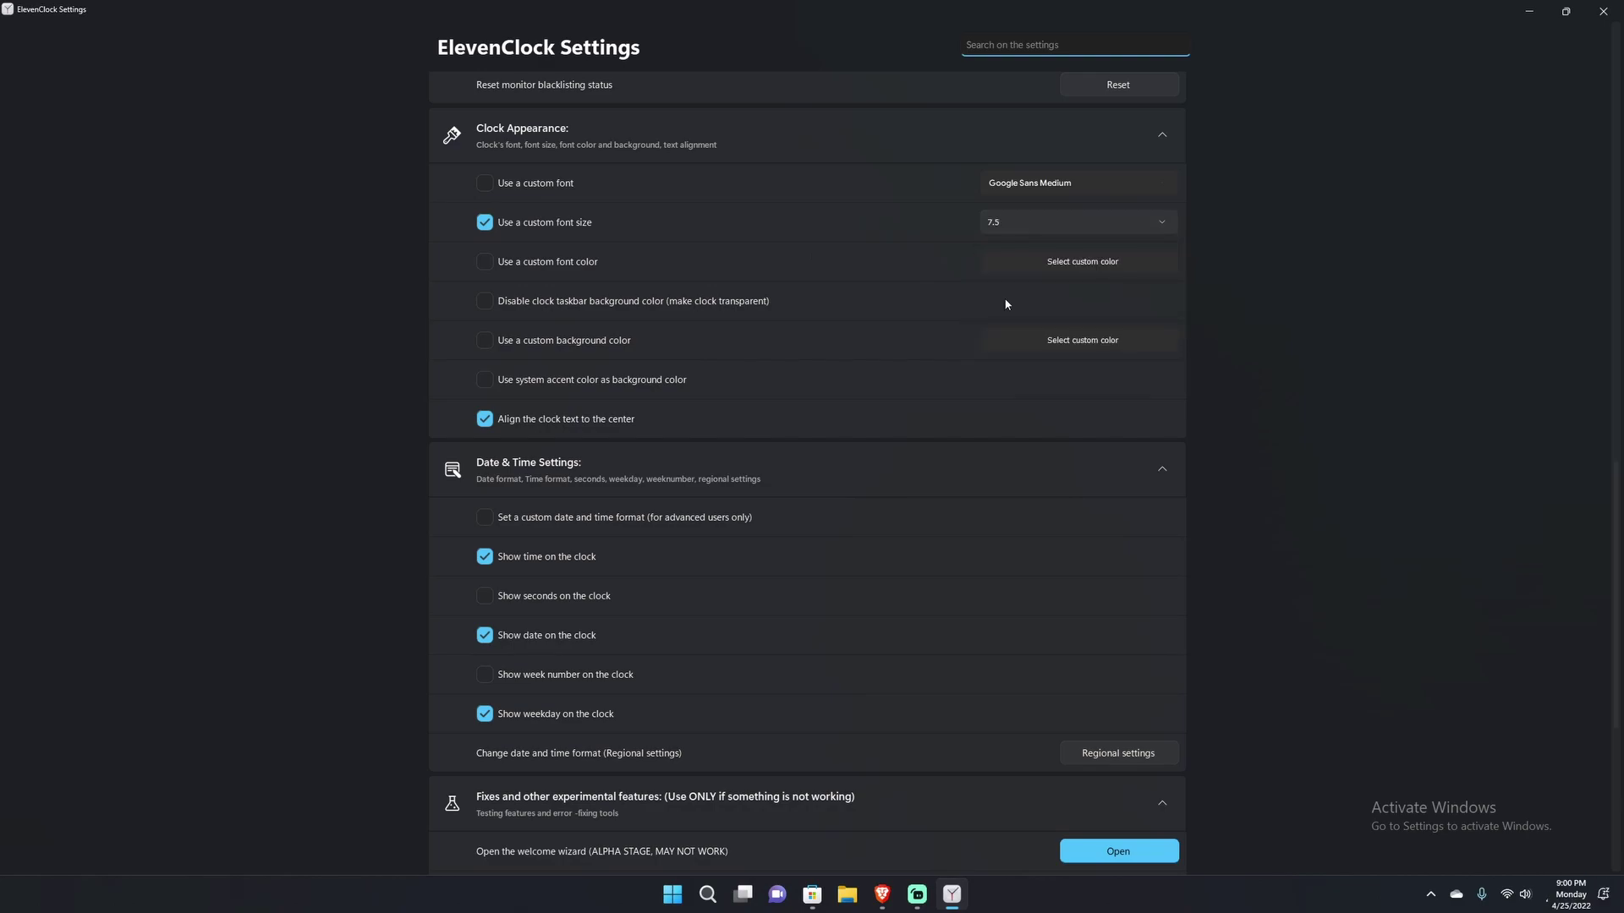
click(1546, 900)
click(1546, 900)
Step: Switch off the custom font size and the weekday on the taskbar clock
click(485, 223)
click(485, 719)
scroll(705, 736, down, 1)
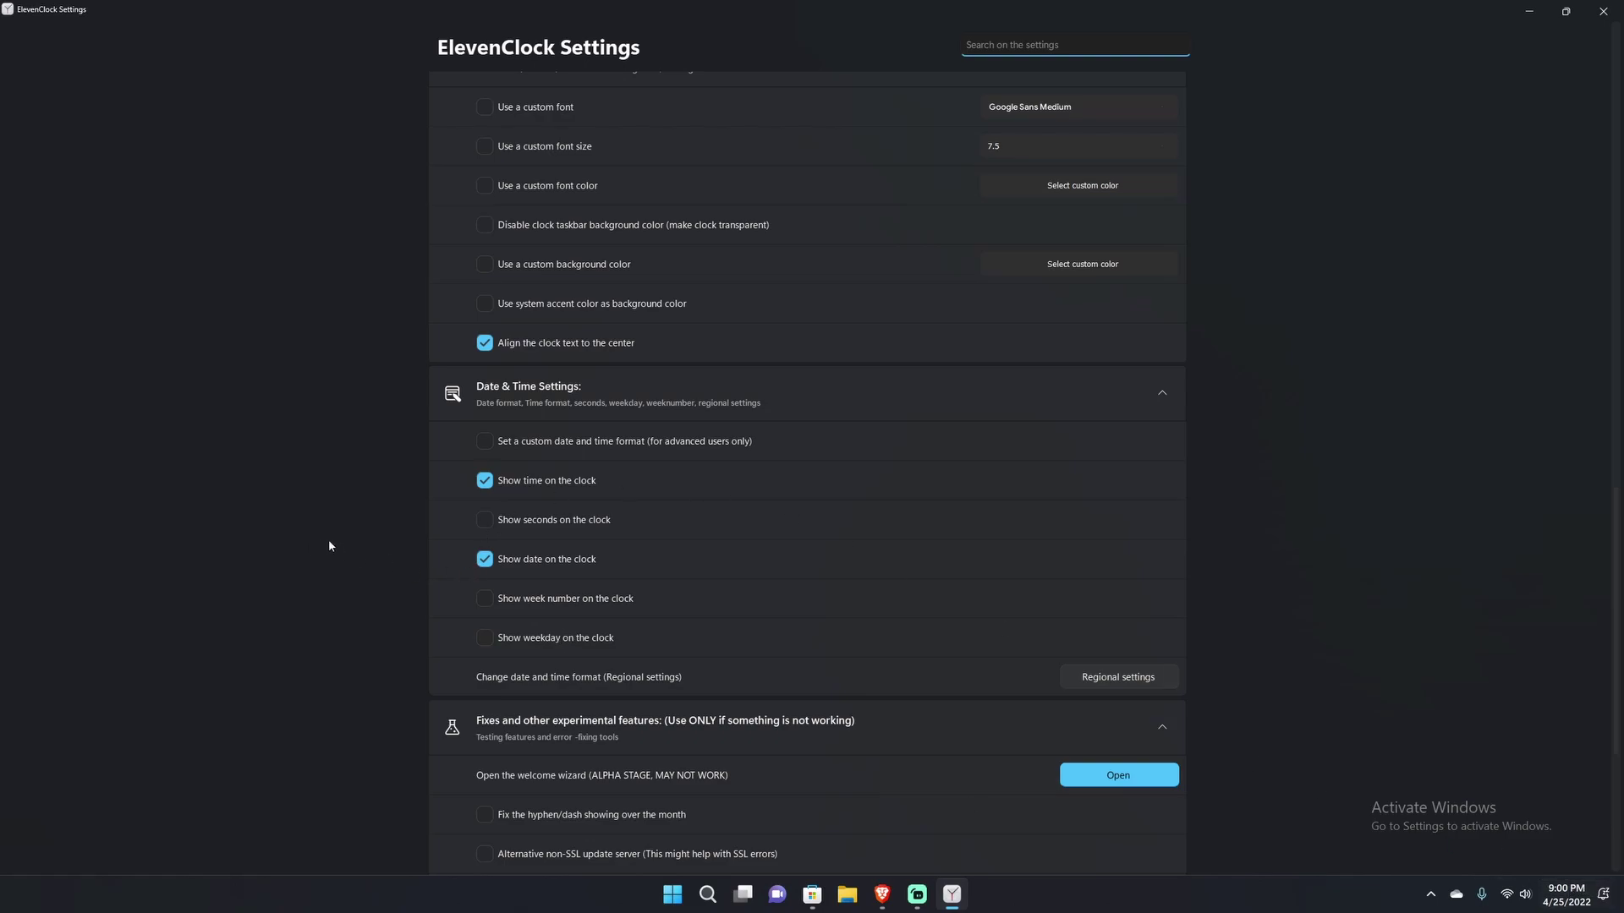
Step: Scroll to the bottom of the settings and expand 'About ElevenClock version 3.4.1'
scroll(910, 640, down, 3)
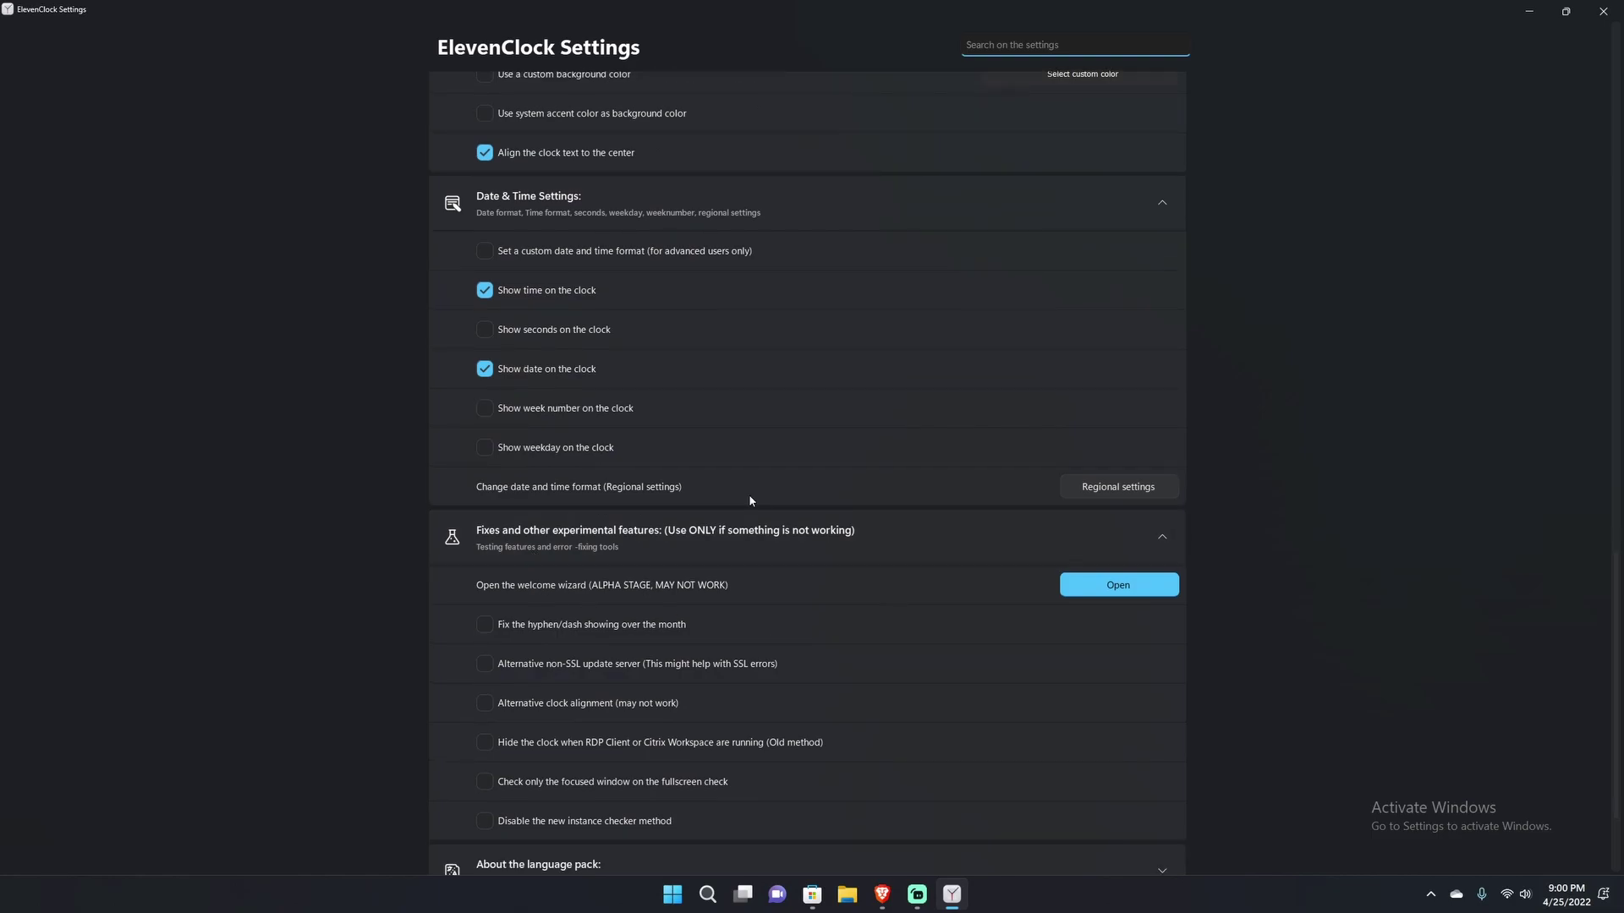
scroll(656, 514, down, 2)
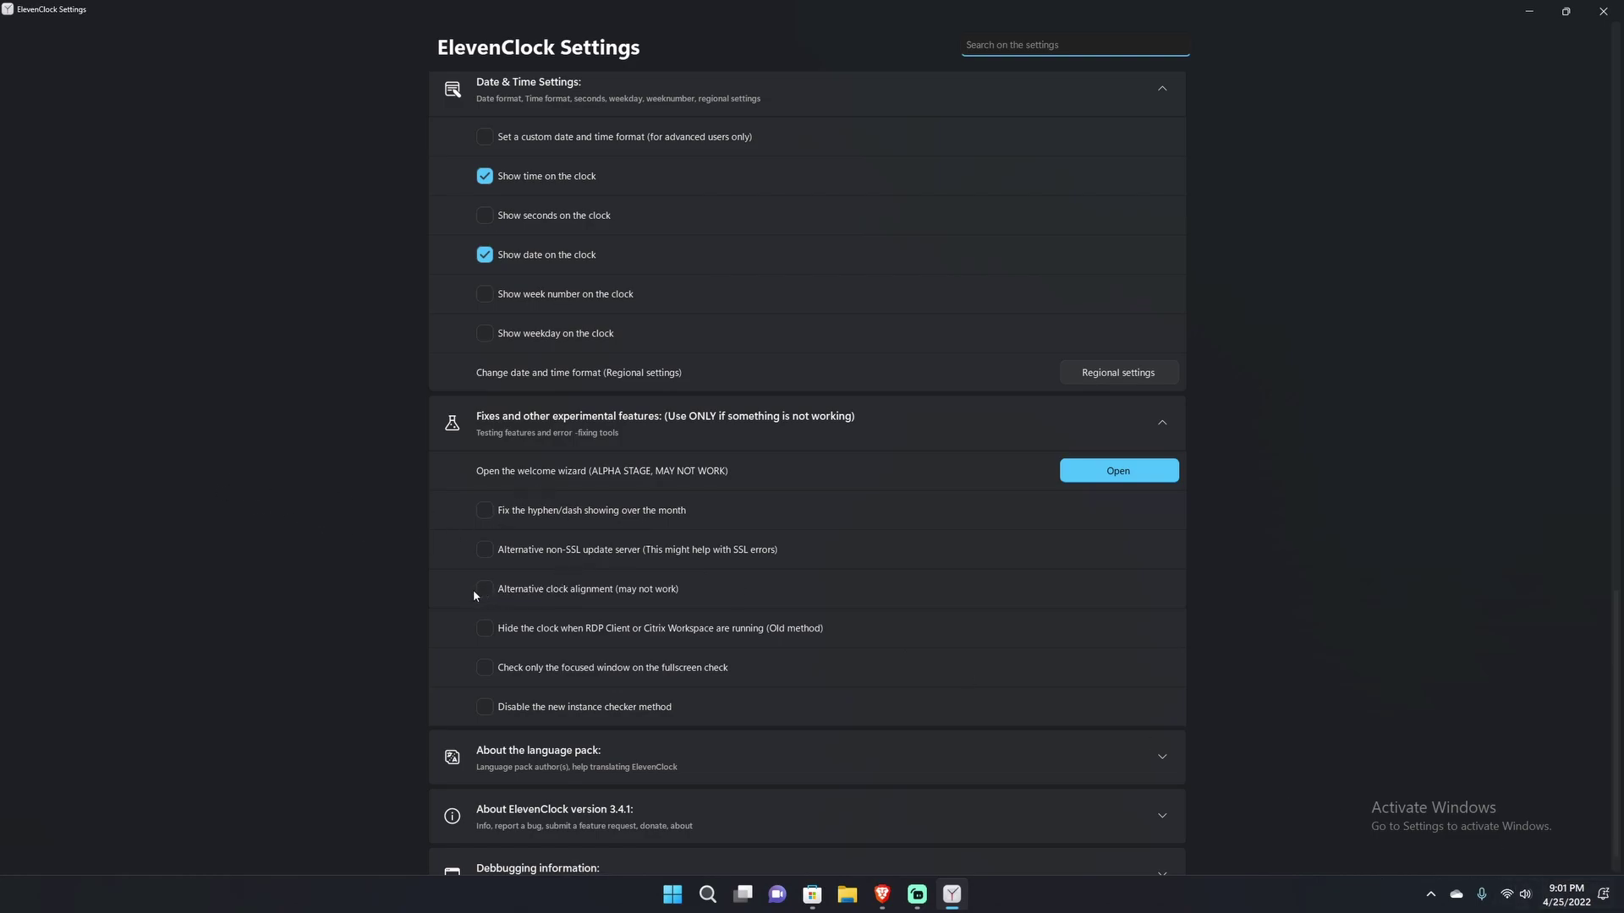
scroll(448, 592, down, 1)
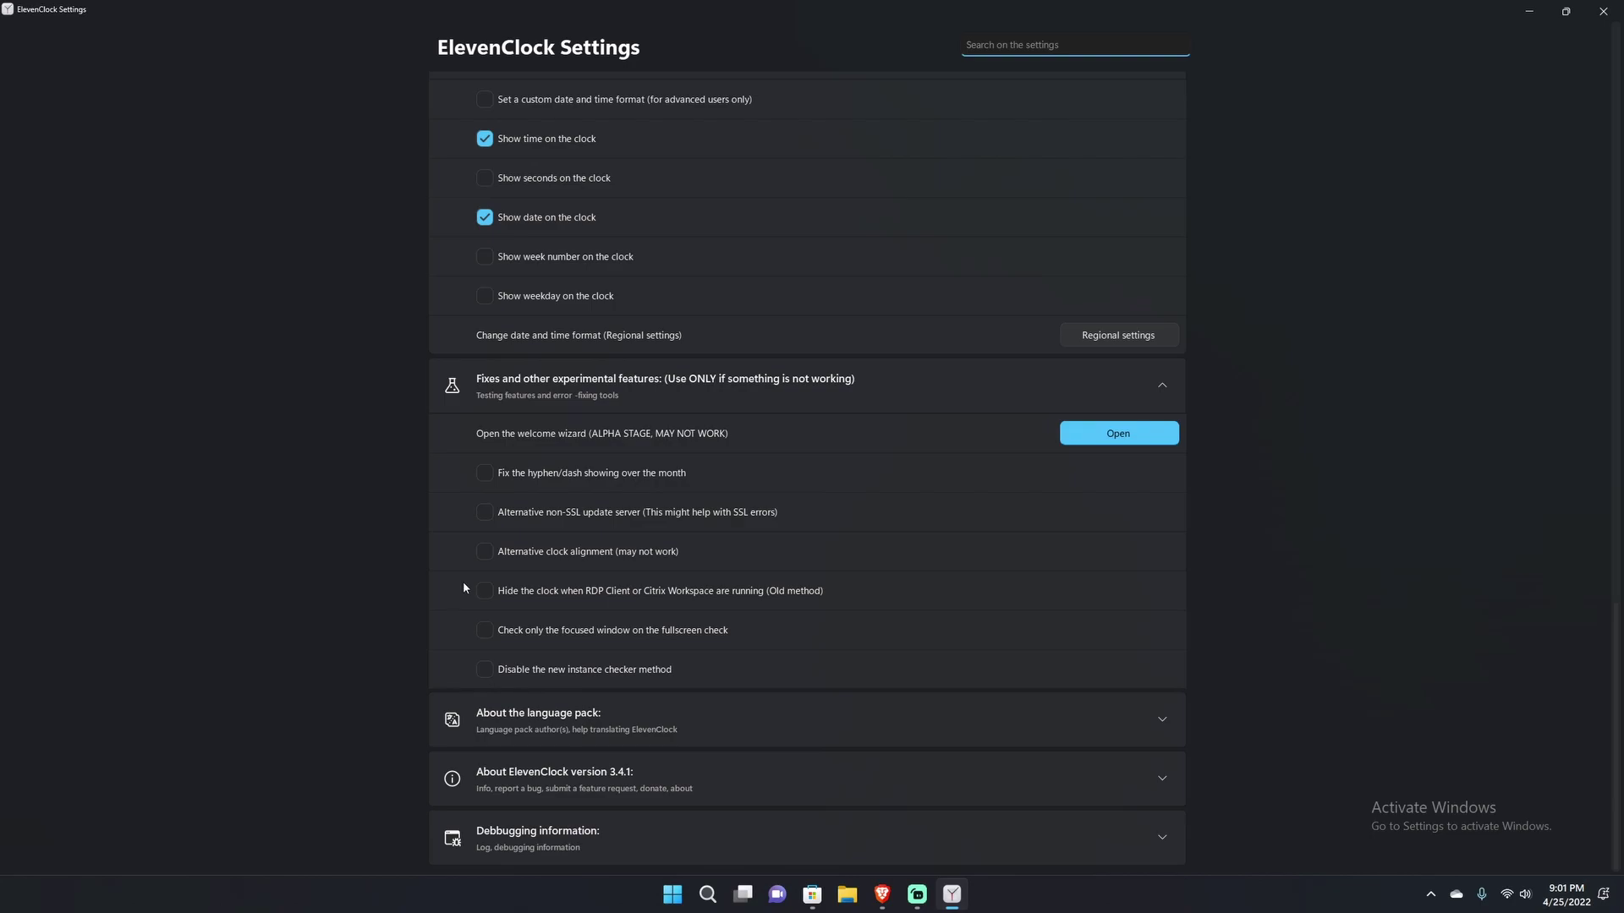
click(726, 788)
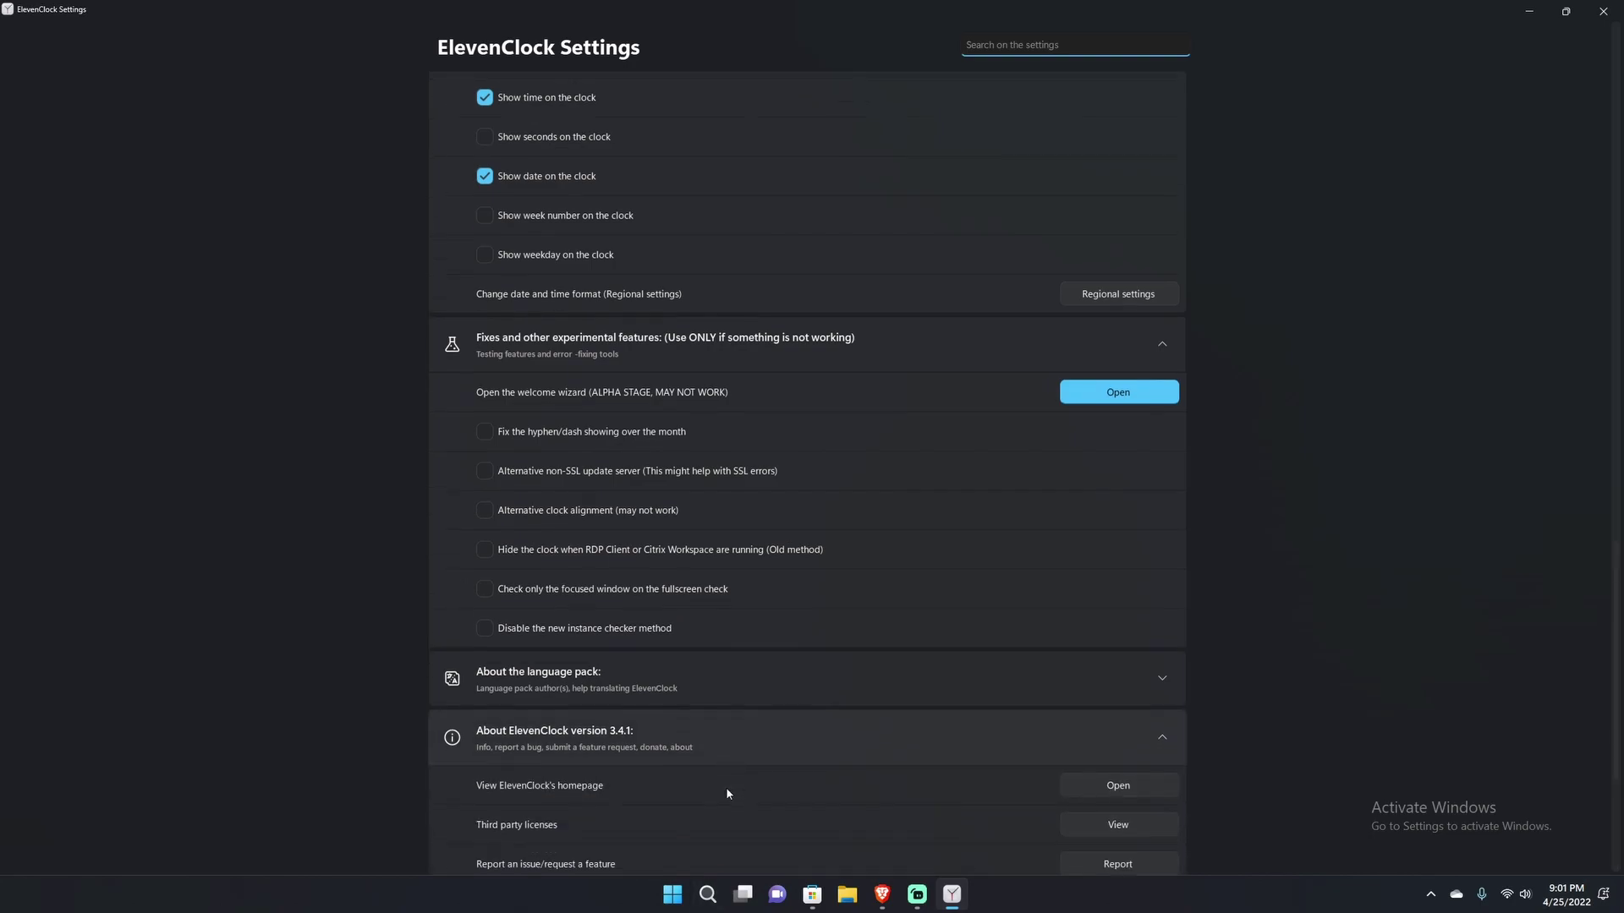
scroll(736, 752, down, 4)
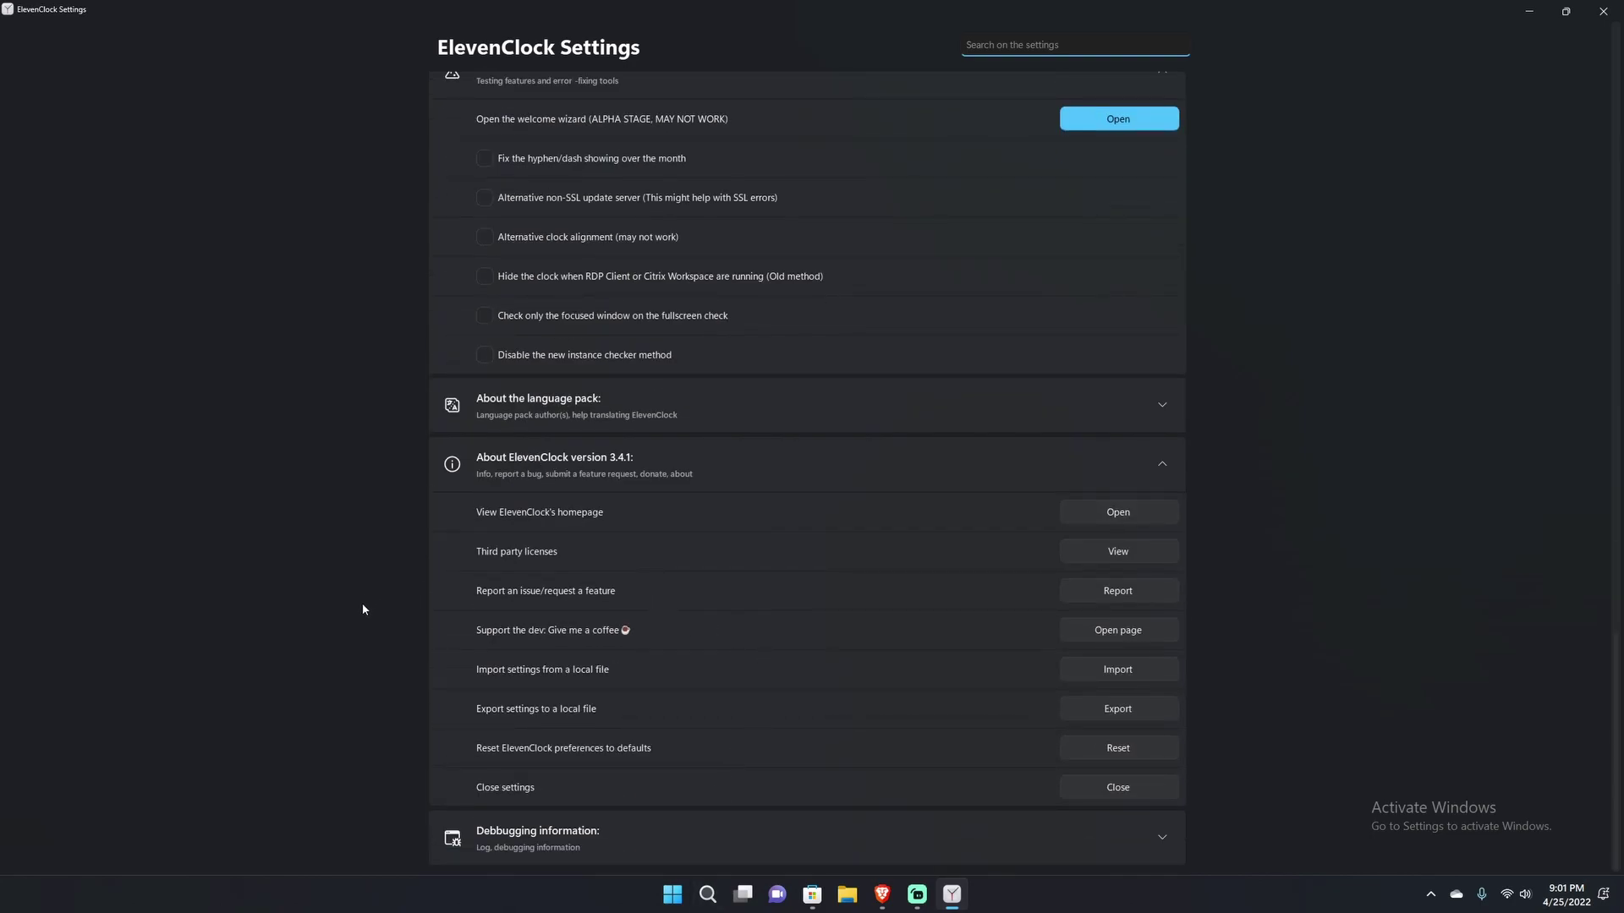
Step: Collapse the About section, return to the top, and minimize ElevenClock Settings
click(531, 461)
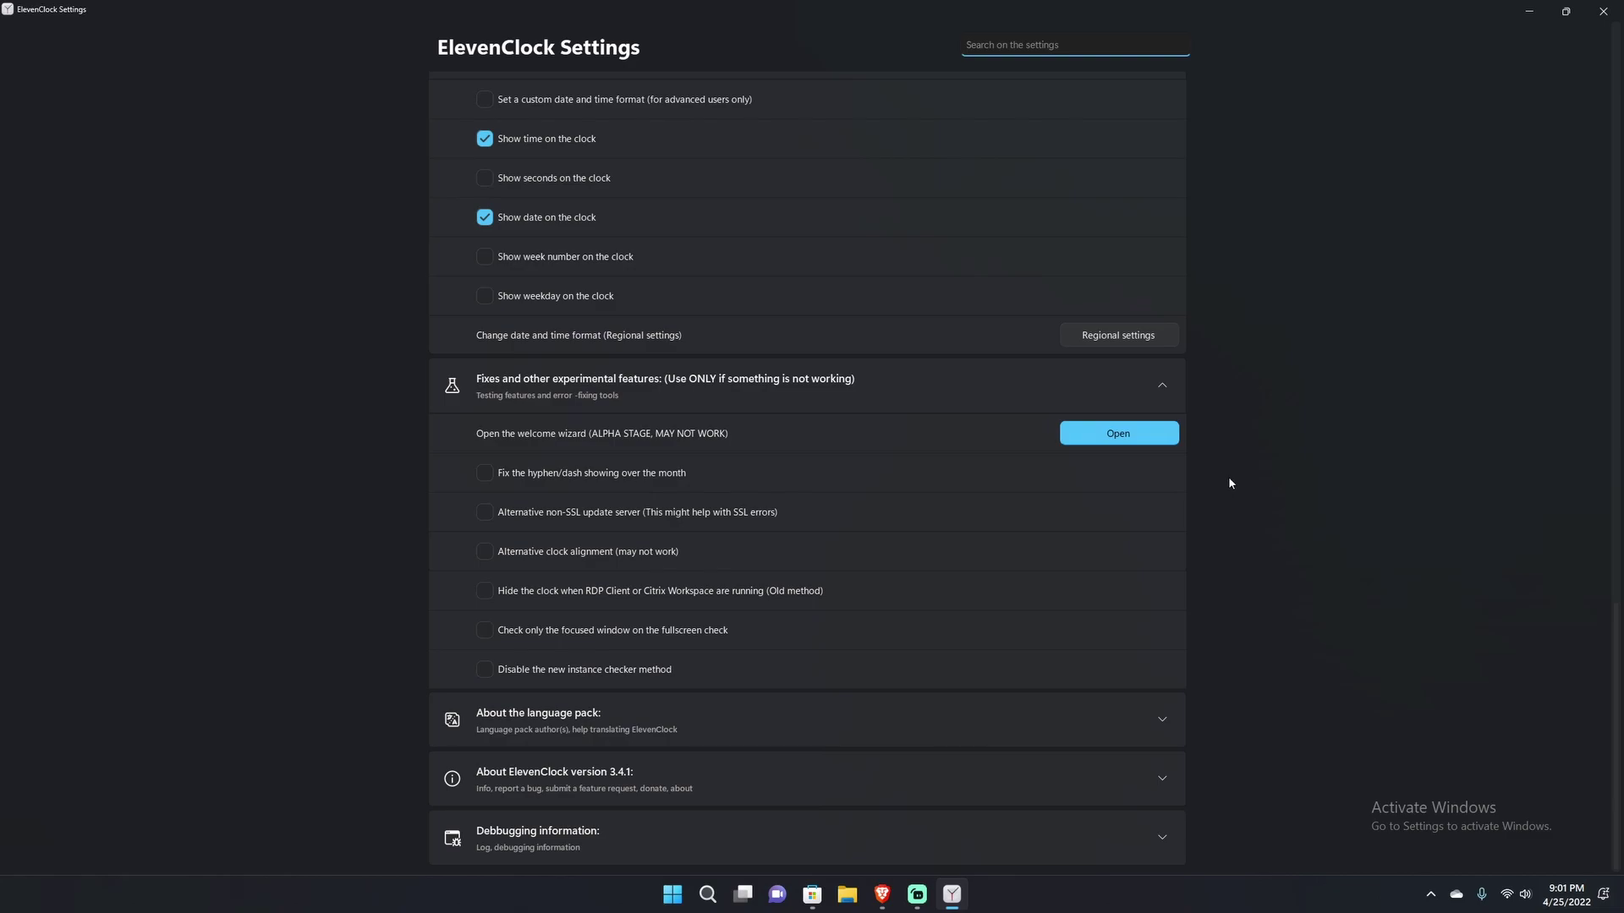
scroll(1017, 492, up, 5)
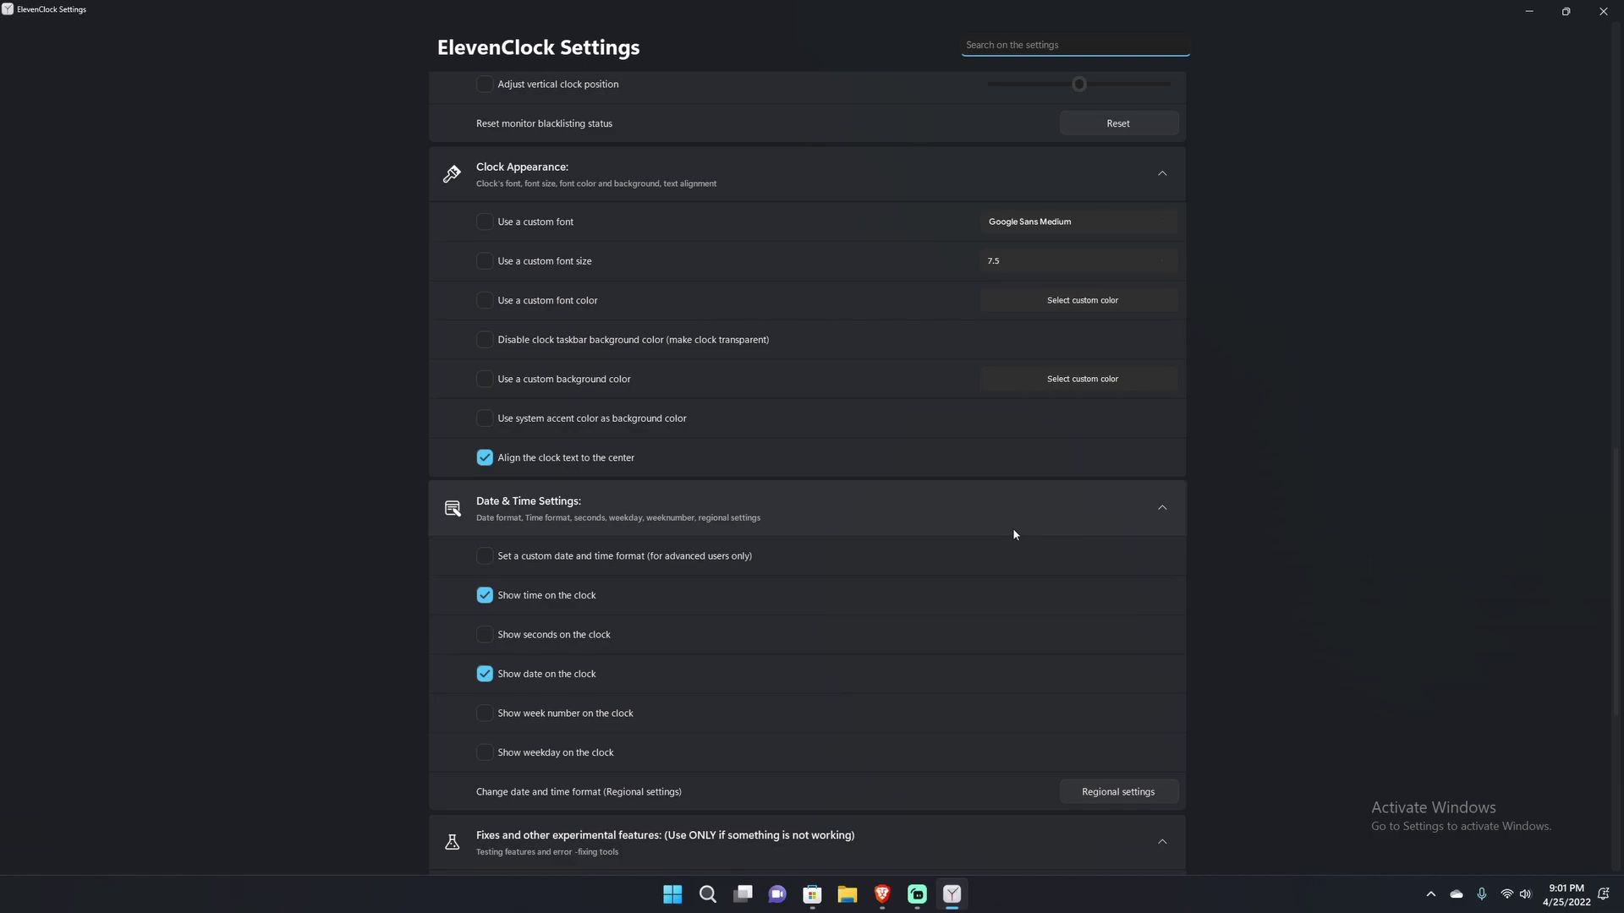
scroll(1014, 533, up, 9)
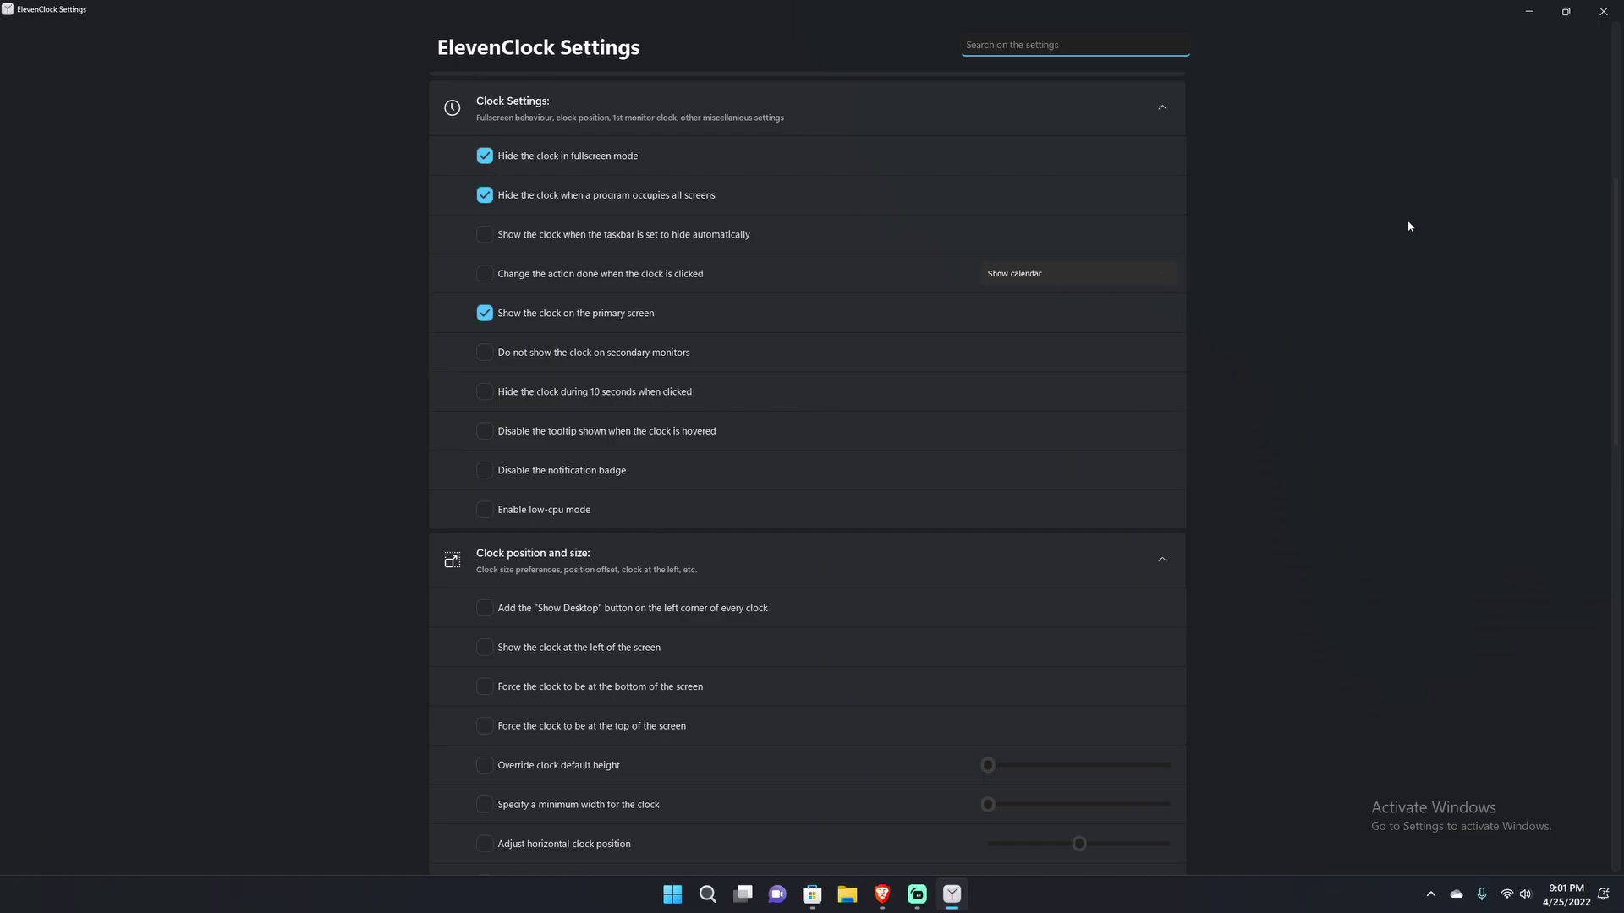
click(1529, 11)
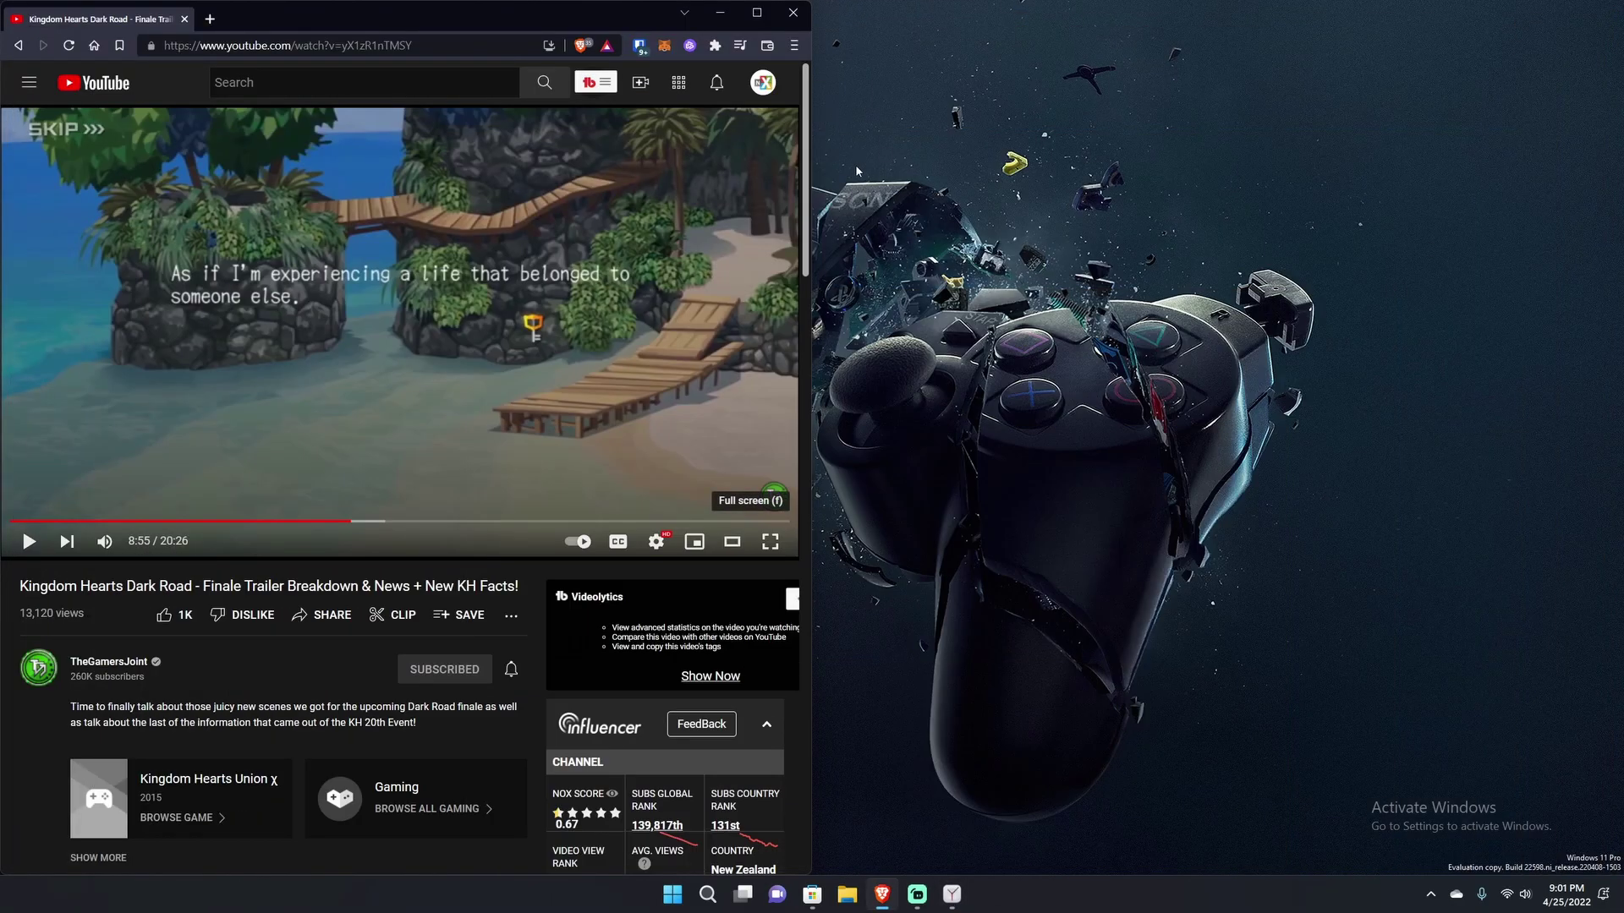
Step: Minimize Brave and return to Microsoft Store's ElevenClock page, closing the screenshot viewer
click(719, 12)
click(812, 894)
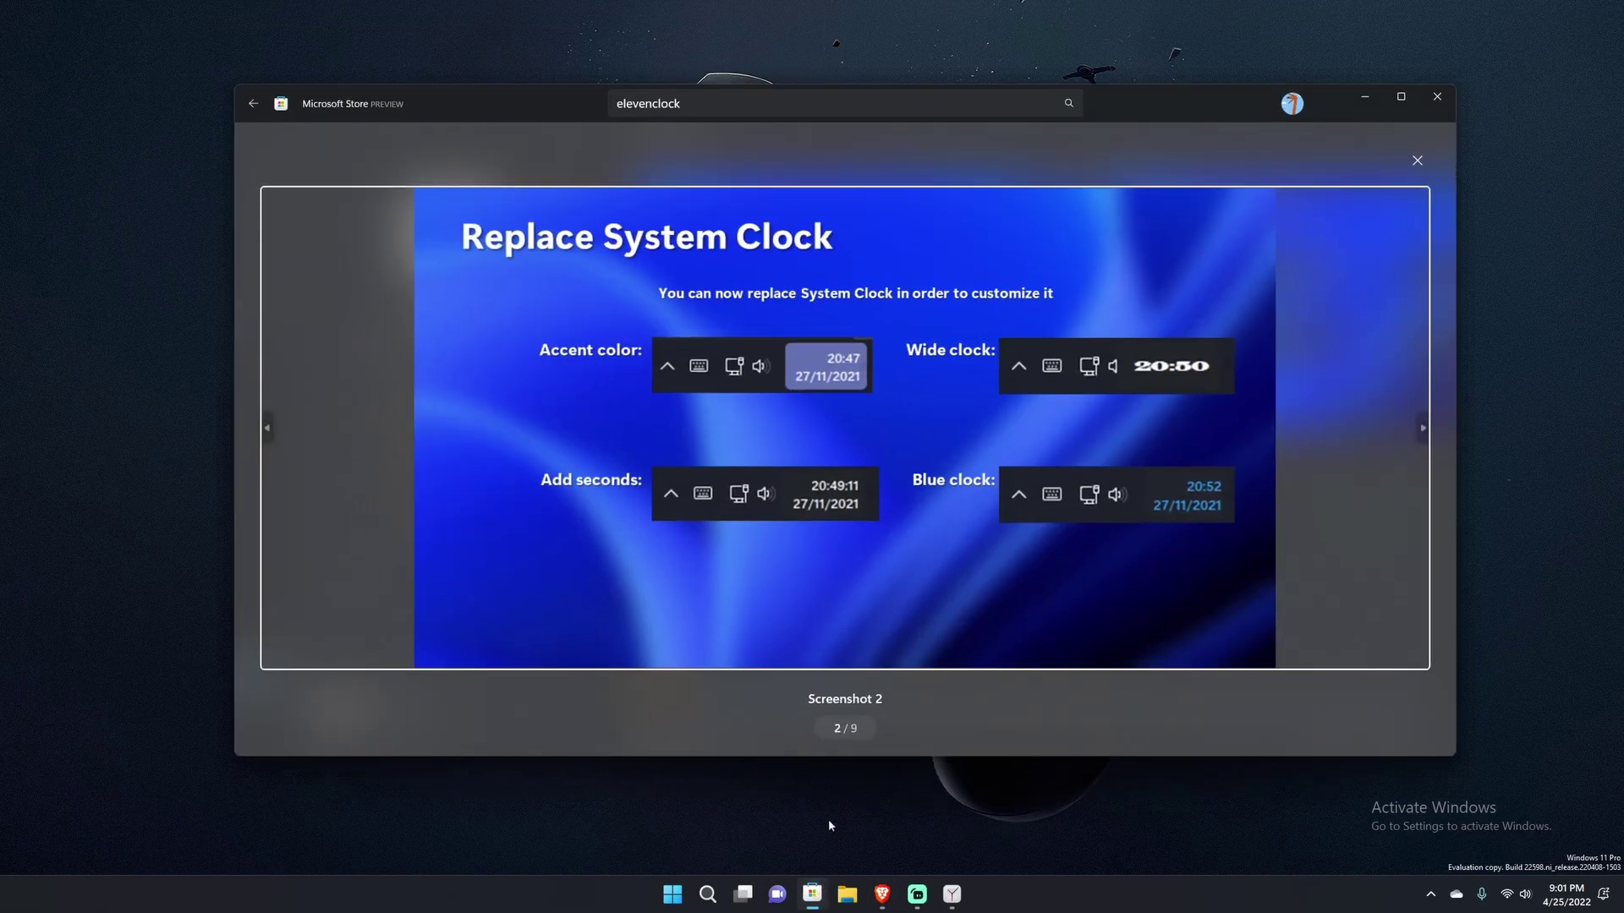
click(1417, 160)
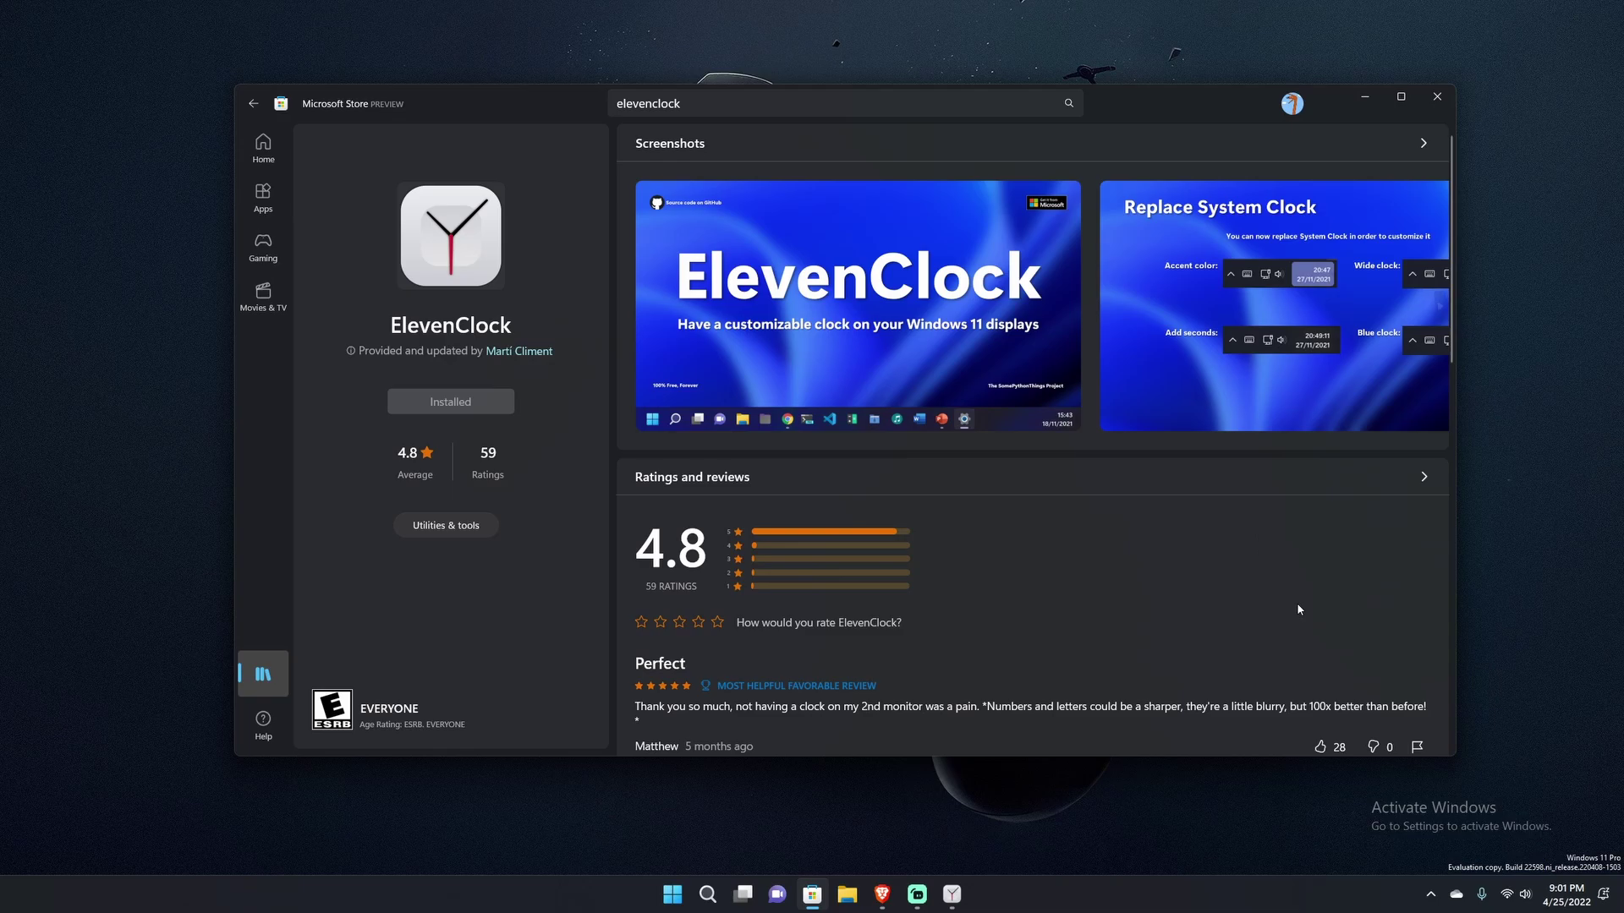